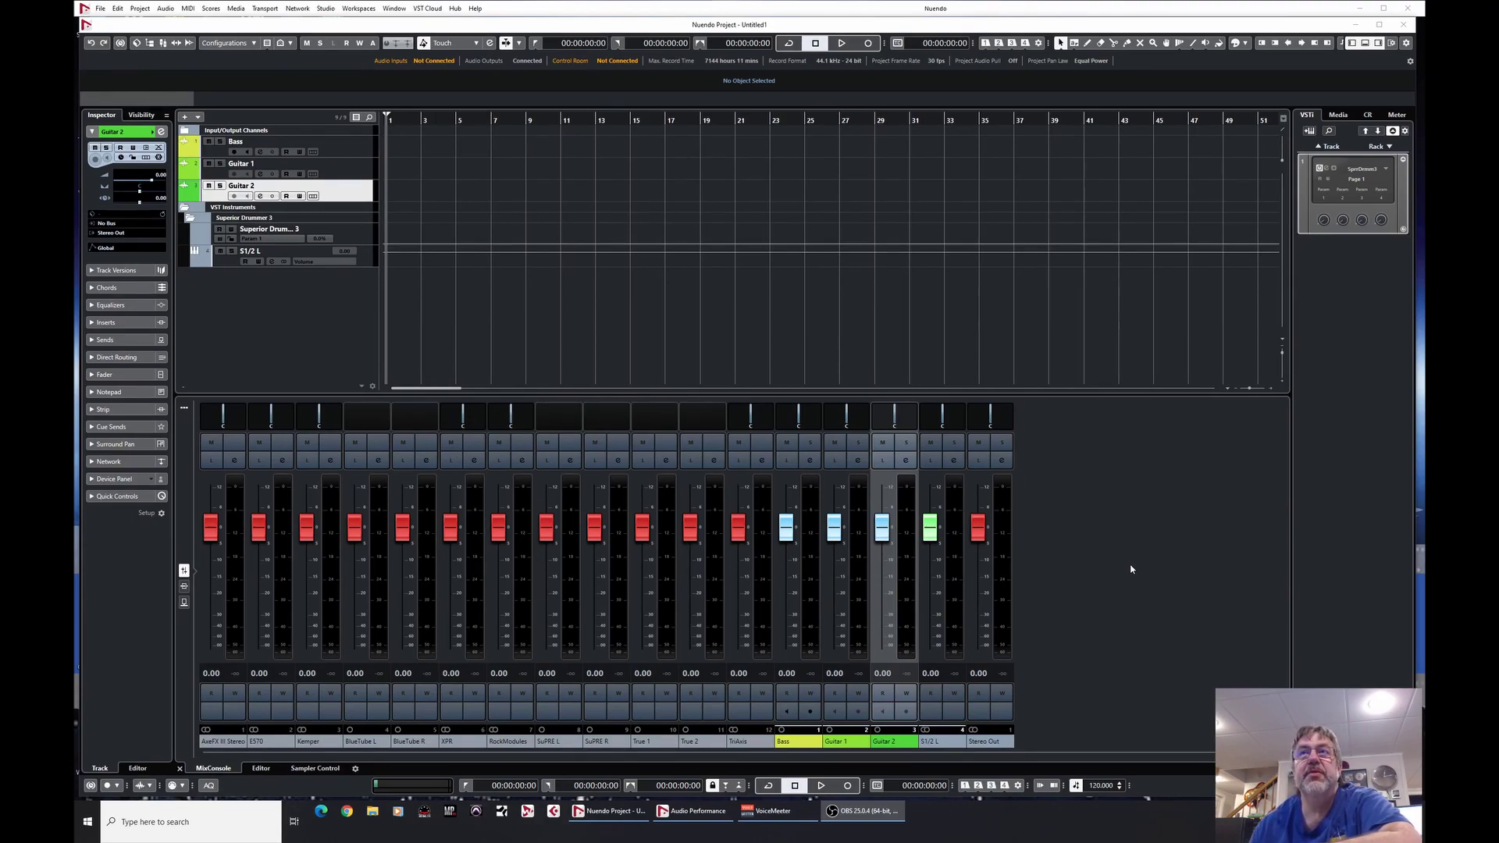
Step: Set the drum slot in the VST Instruments rack to No VST Instrument, removing Superior Drummer 3
{"action": "left_click", "coordinate": [1356, 169]}
{"action": "left_click", "coordinate": [1319, 202]}
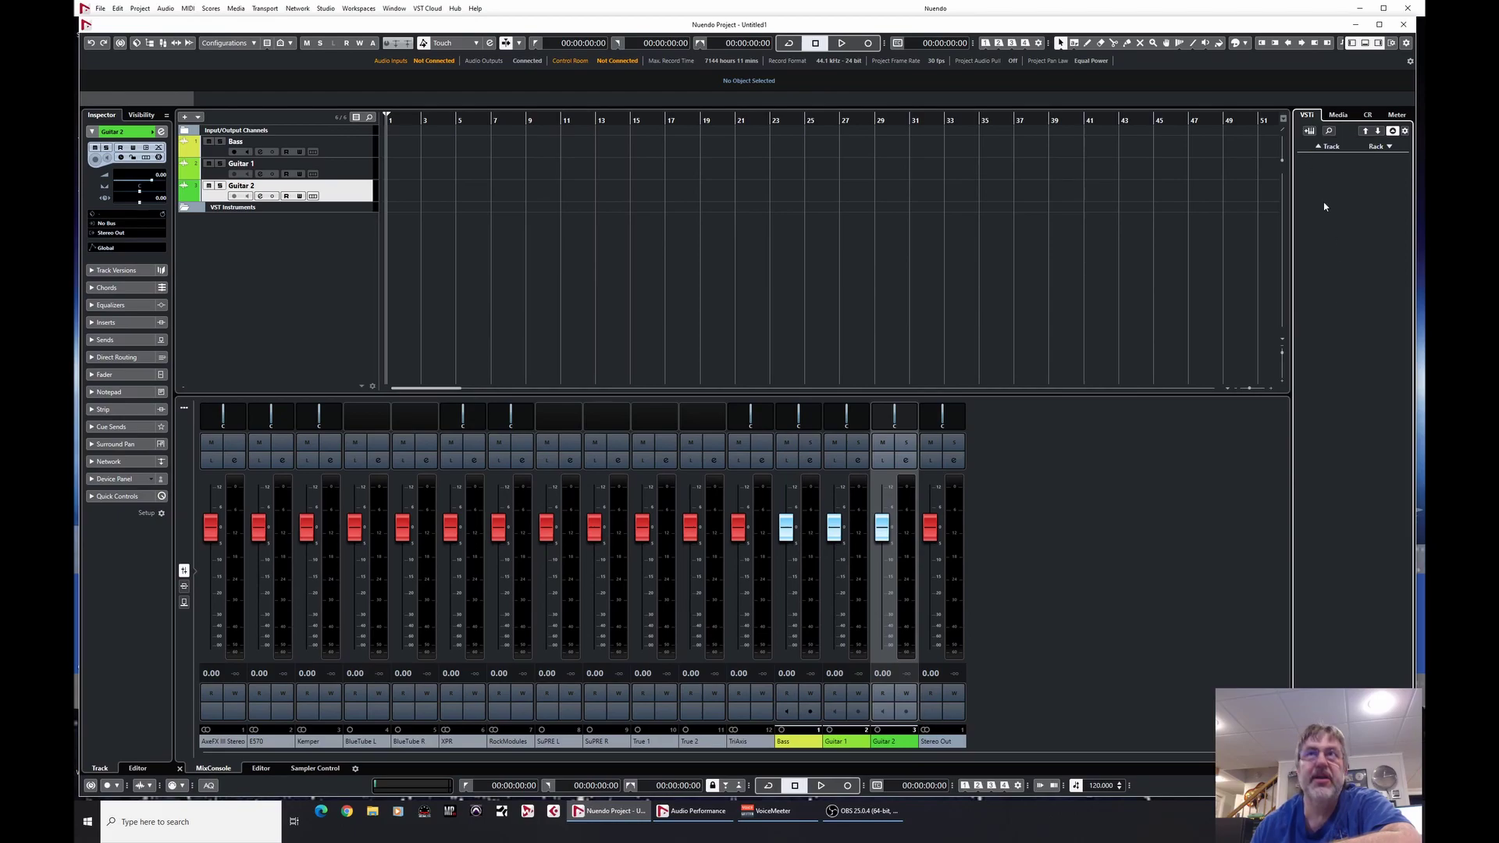
Step: Add a HALion 6 instrument track, load Vintage Arch, audition it, and move the HALion window aside
{"action": "left_click", "coordinate": [1309, 132]}
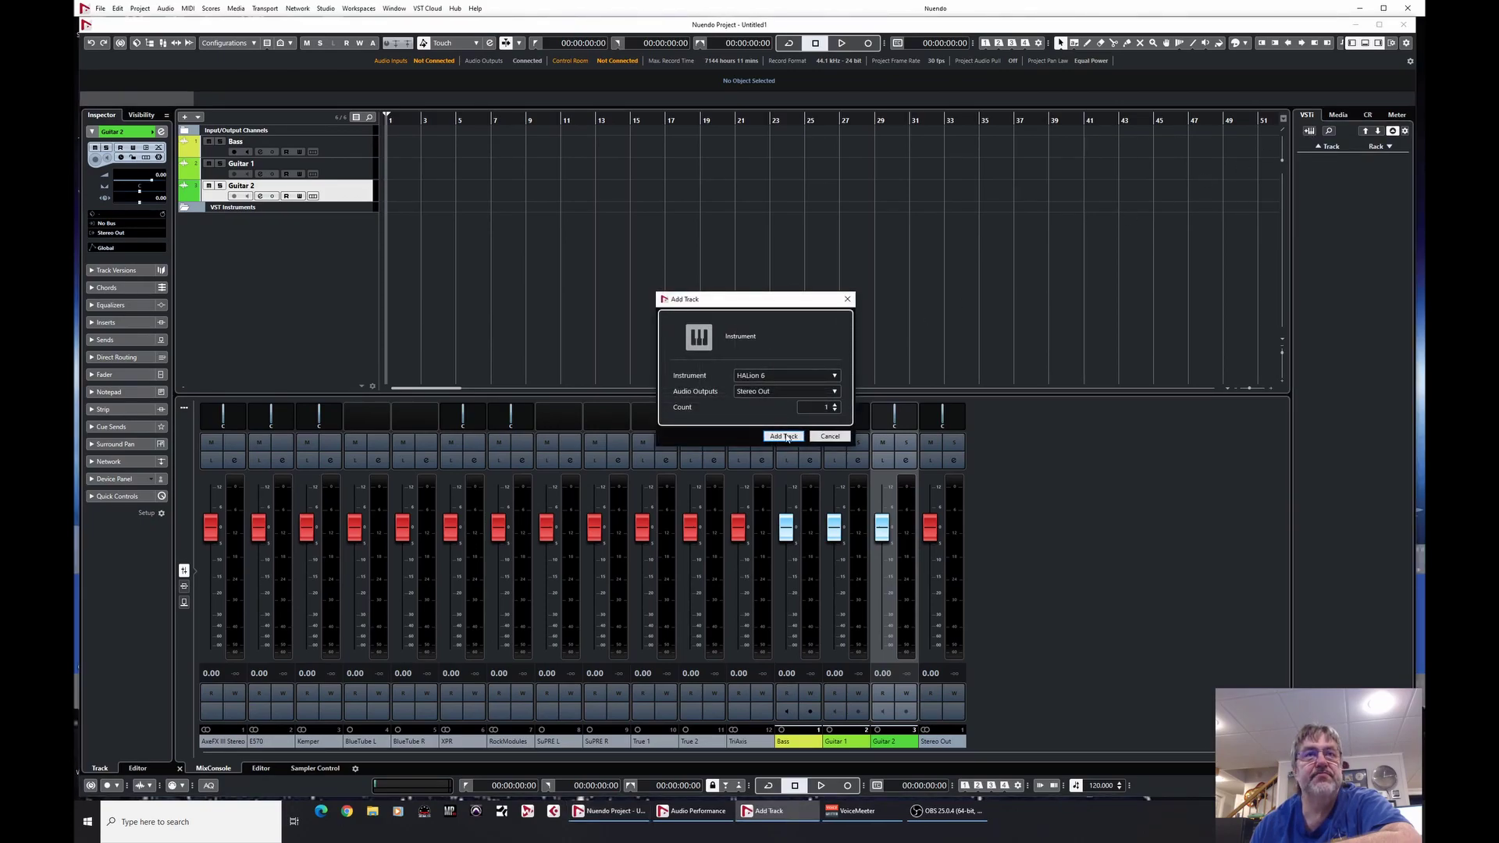
{"action": "left_click", "coordinate": [784, 435]}
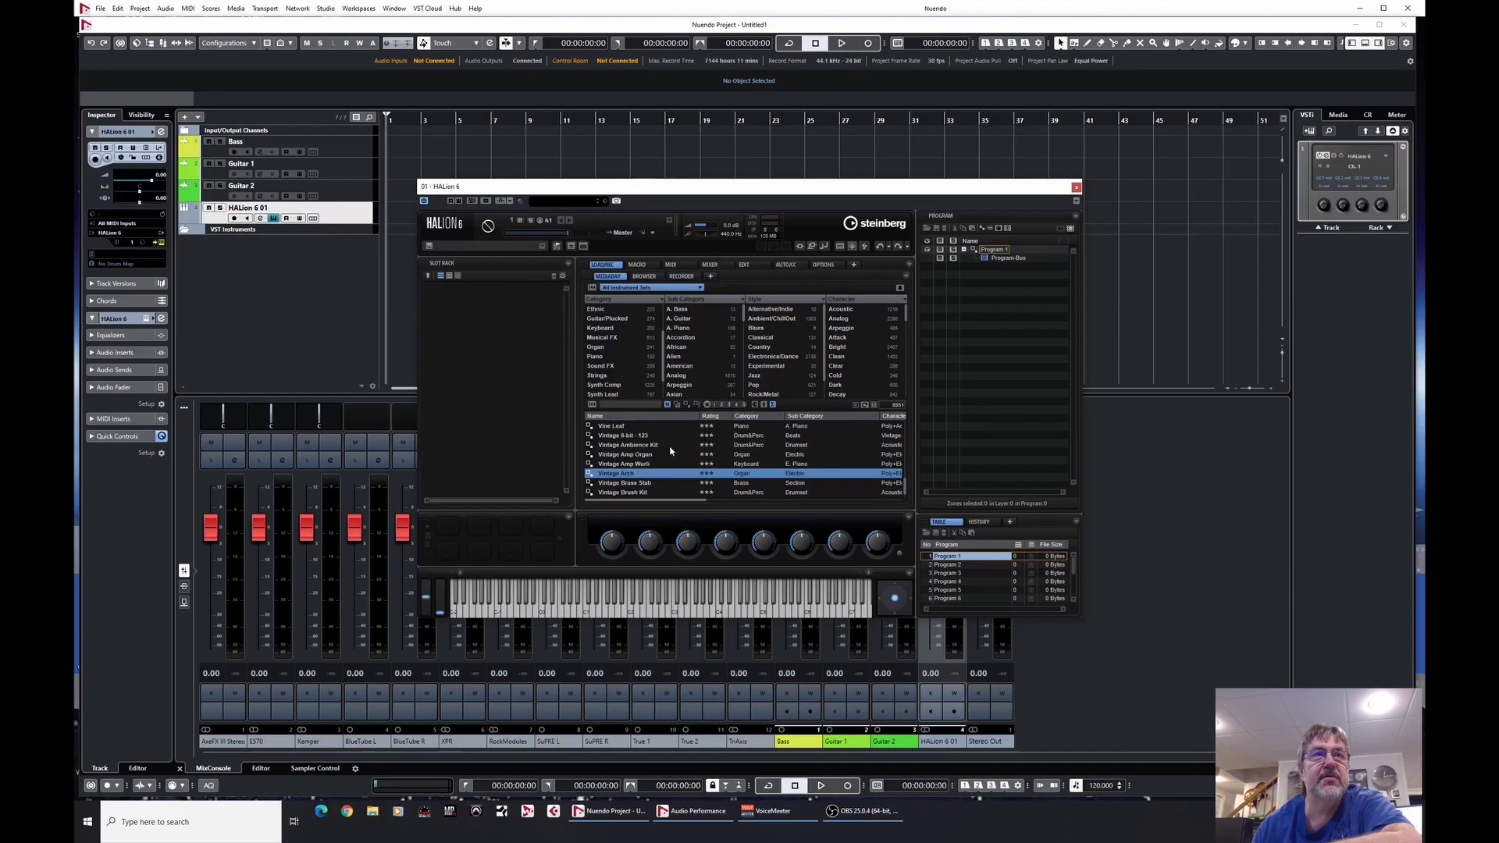
{"action": "left_click", "coordinate": [623, 476]}
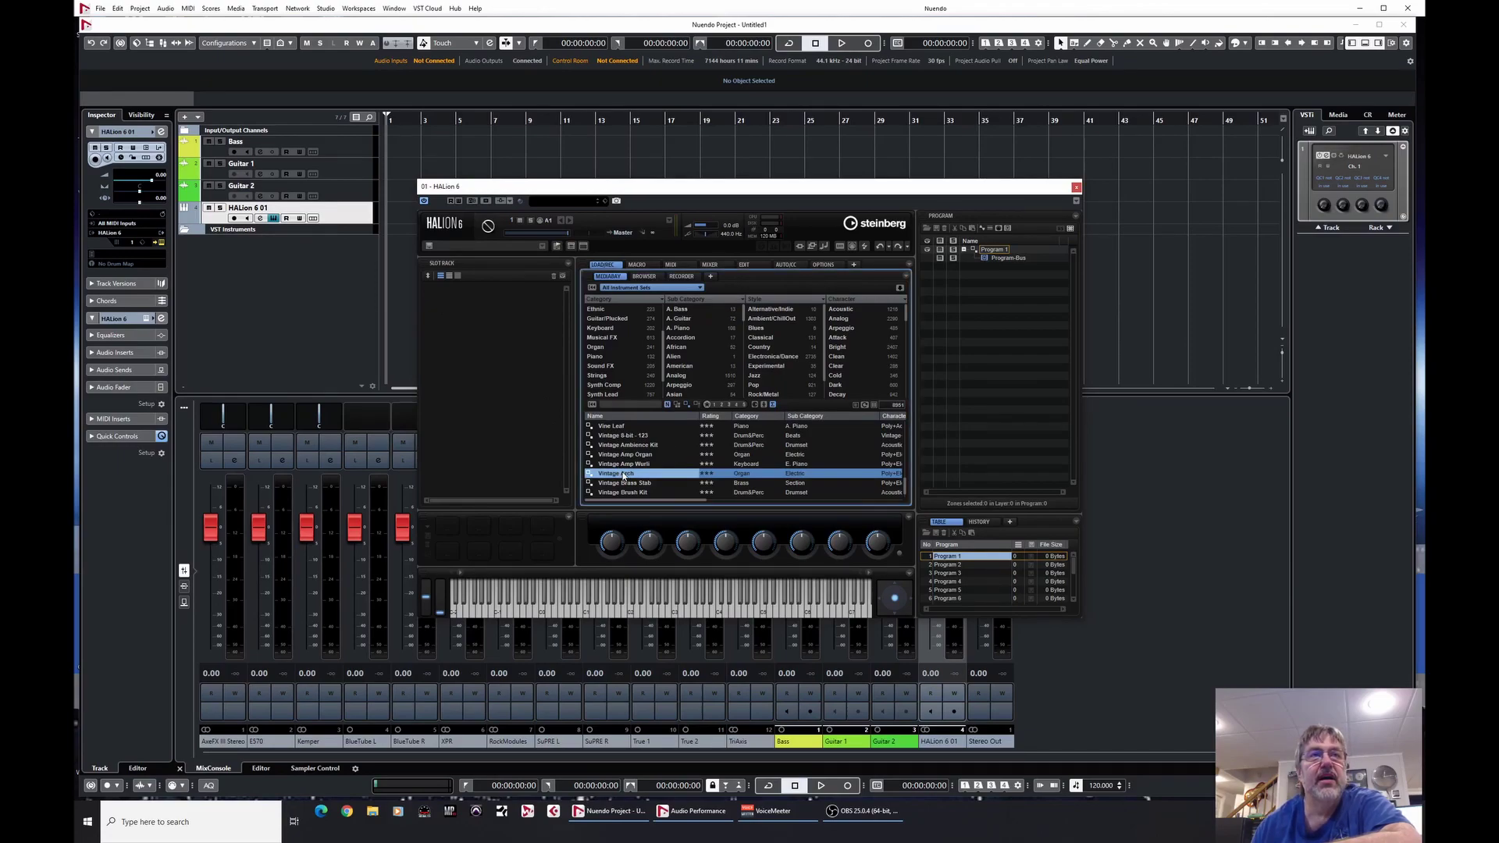
{"action": "double_click", "coordinate": [623, 476]}
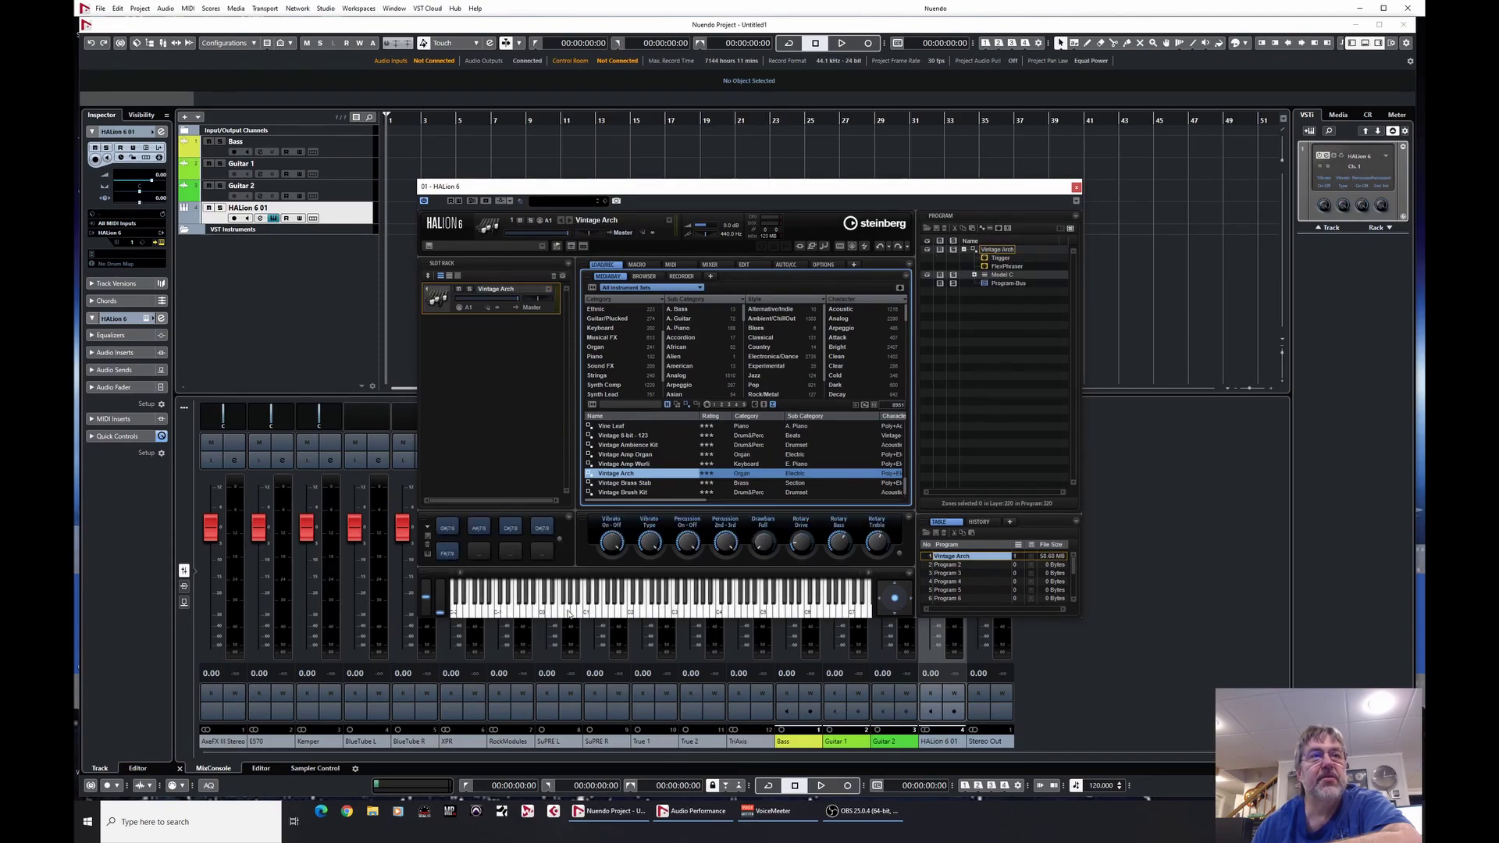
{"action": "left_click_drag", "start_coordinate": [568, 614], "coordinate": [794, 607]}
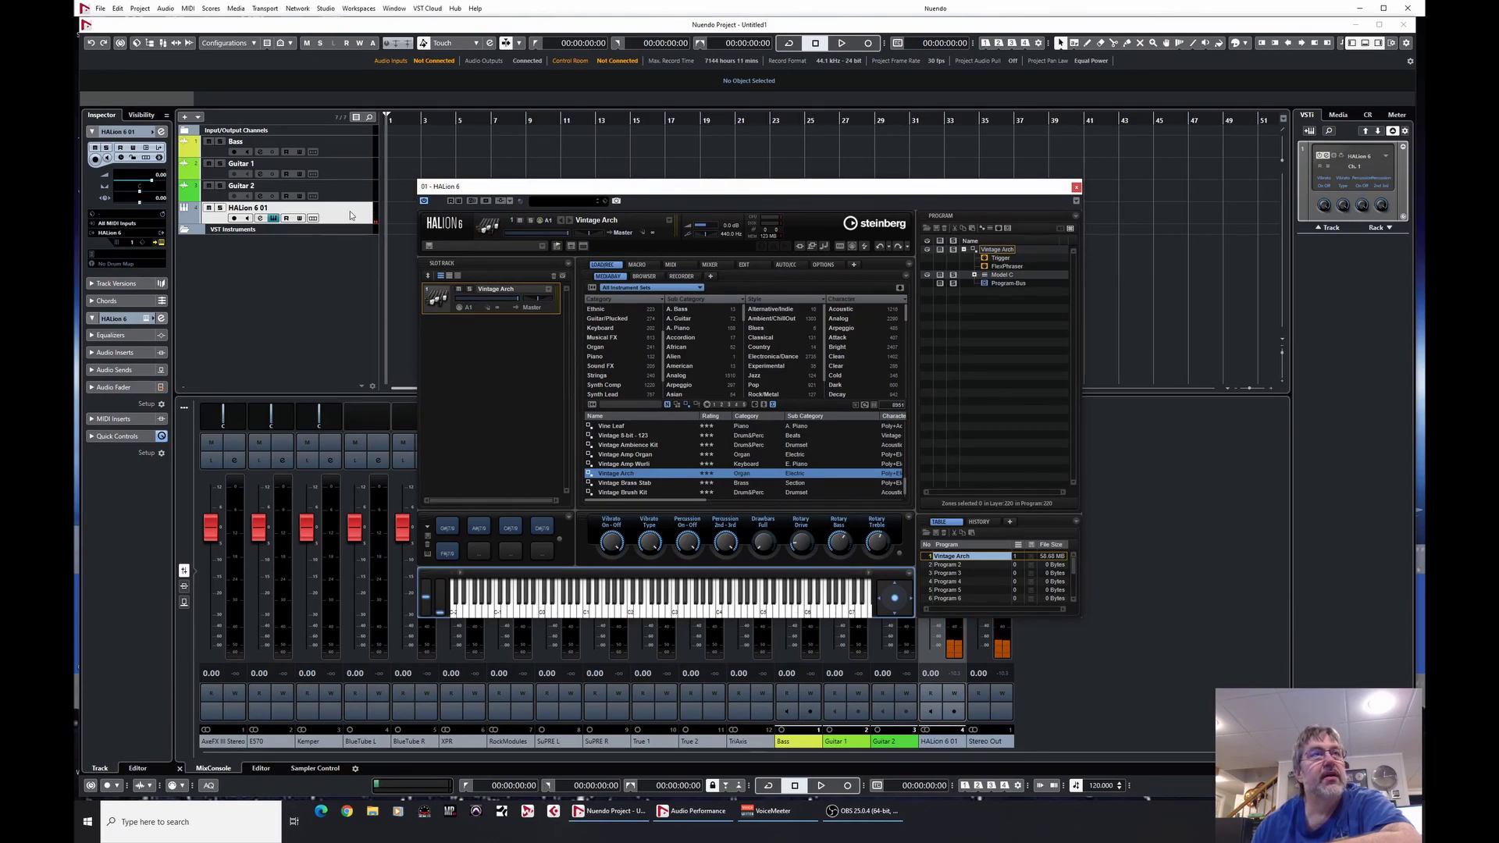
{"action": "left_click_drag", "start_coordinate": [543, 196], "coordinate": [873, 252]}
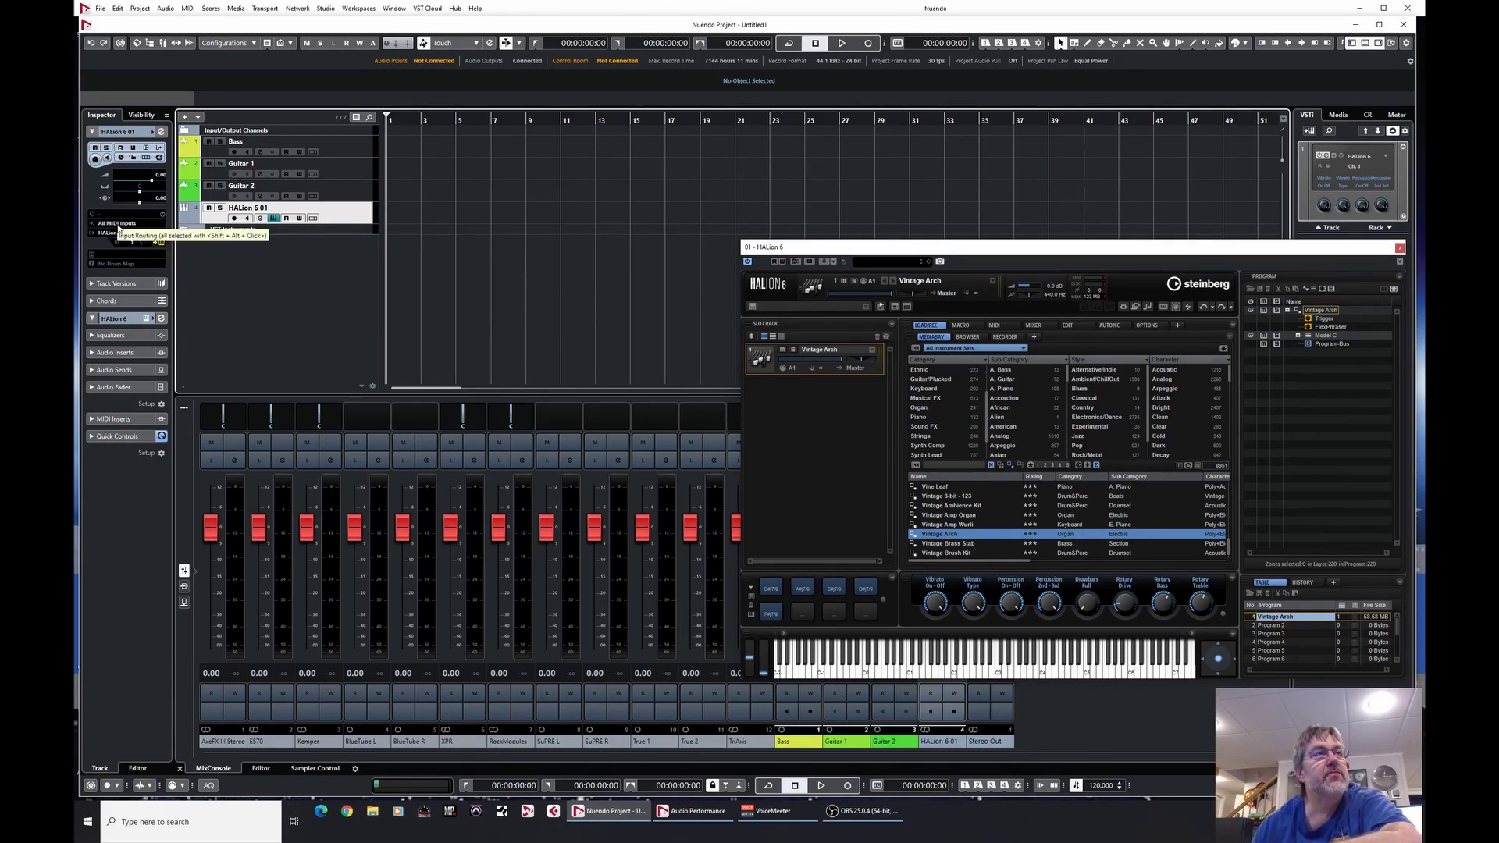
Step: Route MIDIIN8 (mio10) into the HALion 6 01 track and test it on the on-screen keyboard
{"action": "left_click", "coordinate": [119, 225]}
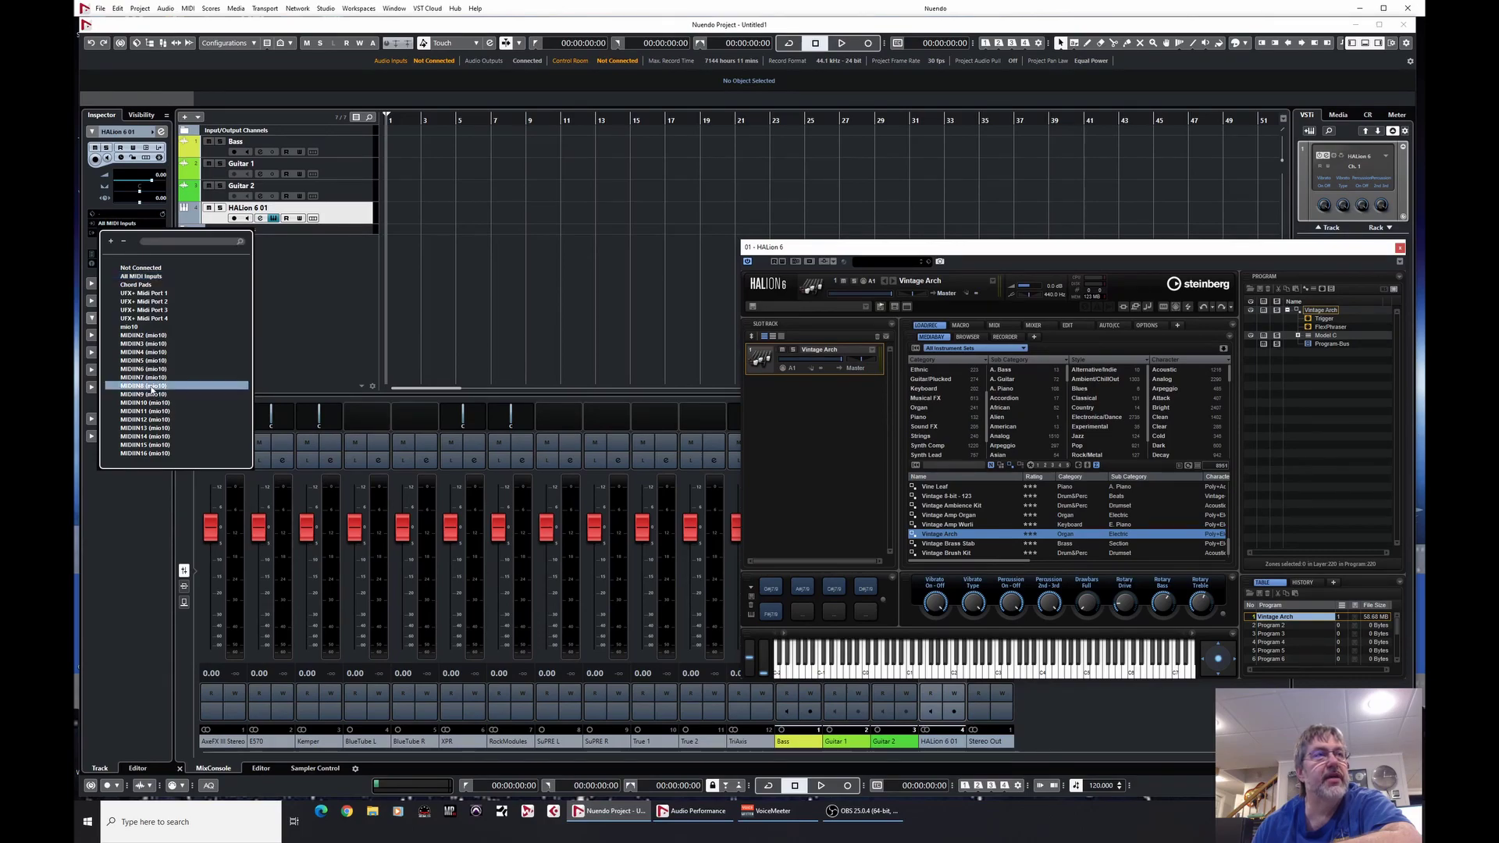
{"action": "left_click", "coordinate": [153, 387]}
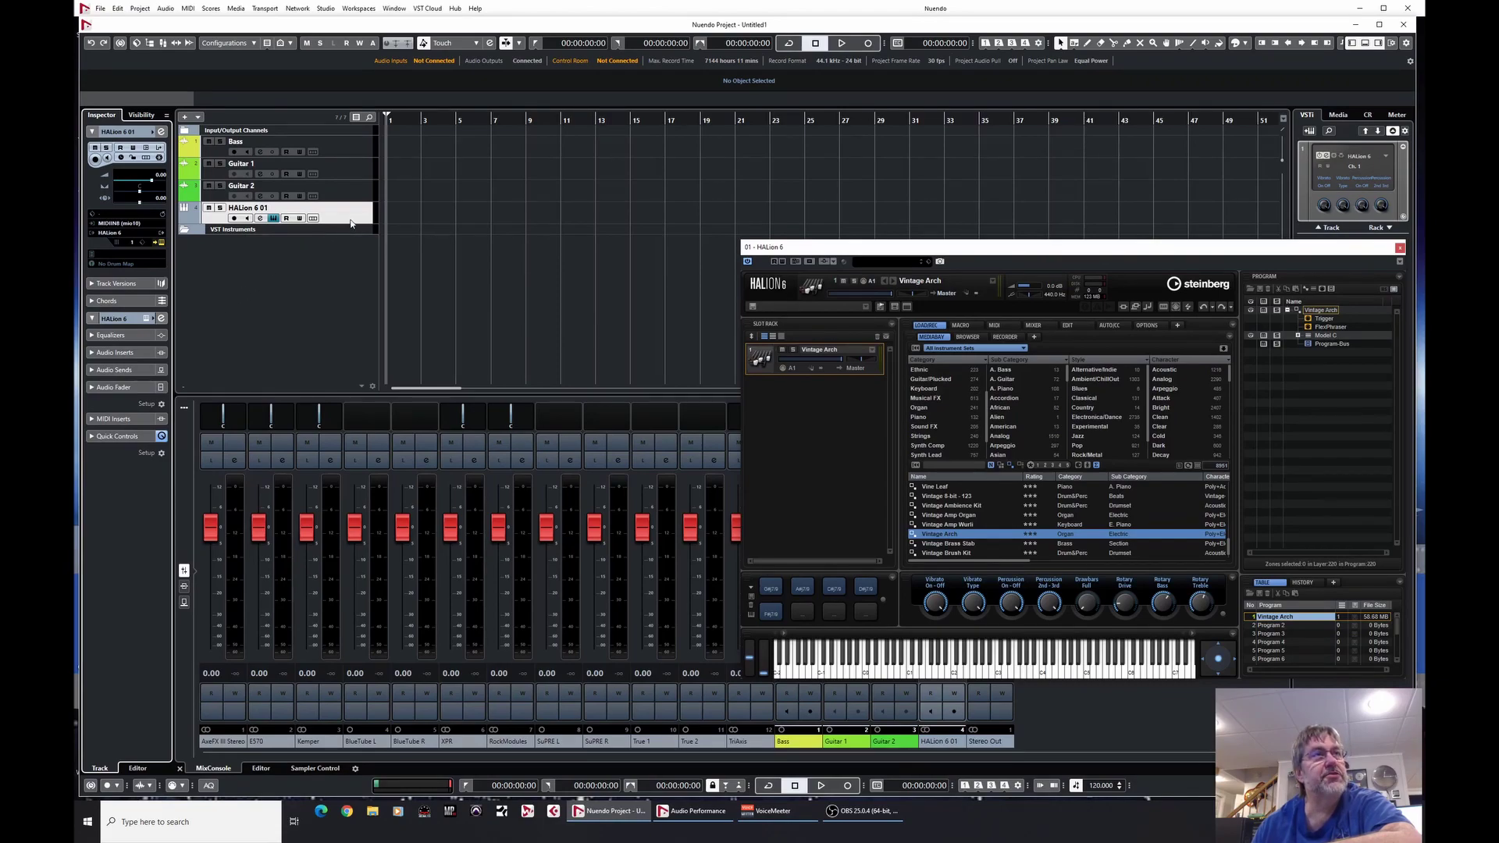
{"action": "mouse_move", "coordinate": [879, 247]}
{"action": "left_mouse_down"}
{"action": "mouse_move", "coordinate": [789, 226]}
{"action": "mouse_move", "coordinate": [851, 241]}
{"action": "left_mouse_up"}
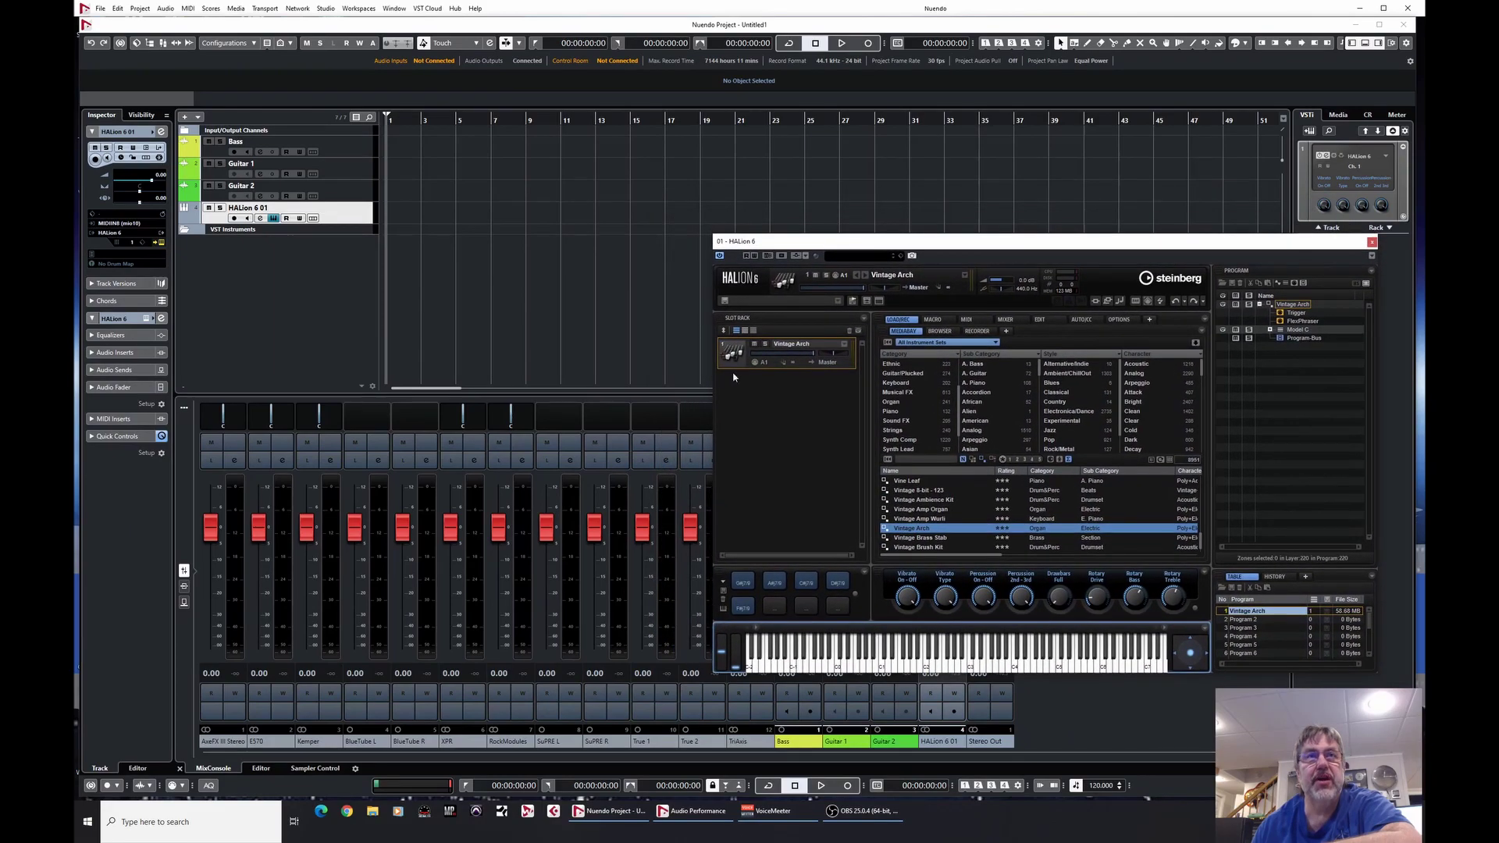
{"action": "left_click_drag", "start_coordinate": [819, 664], "coordinate": [965, 658]}
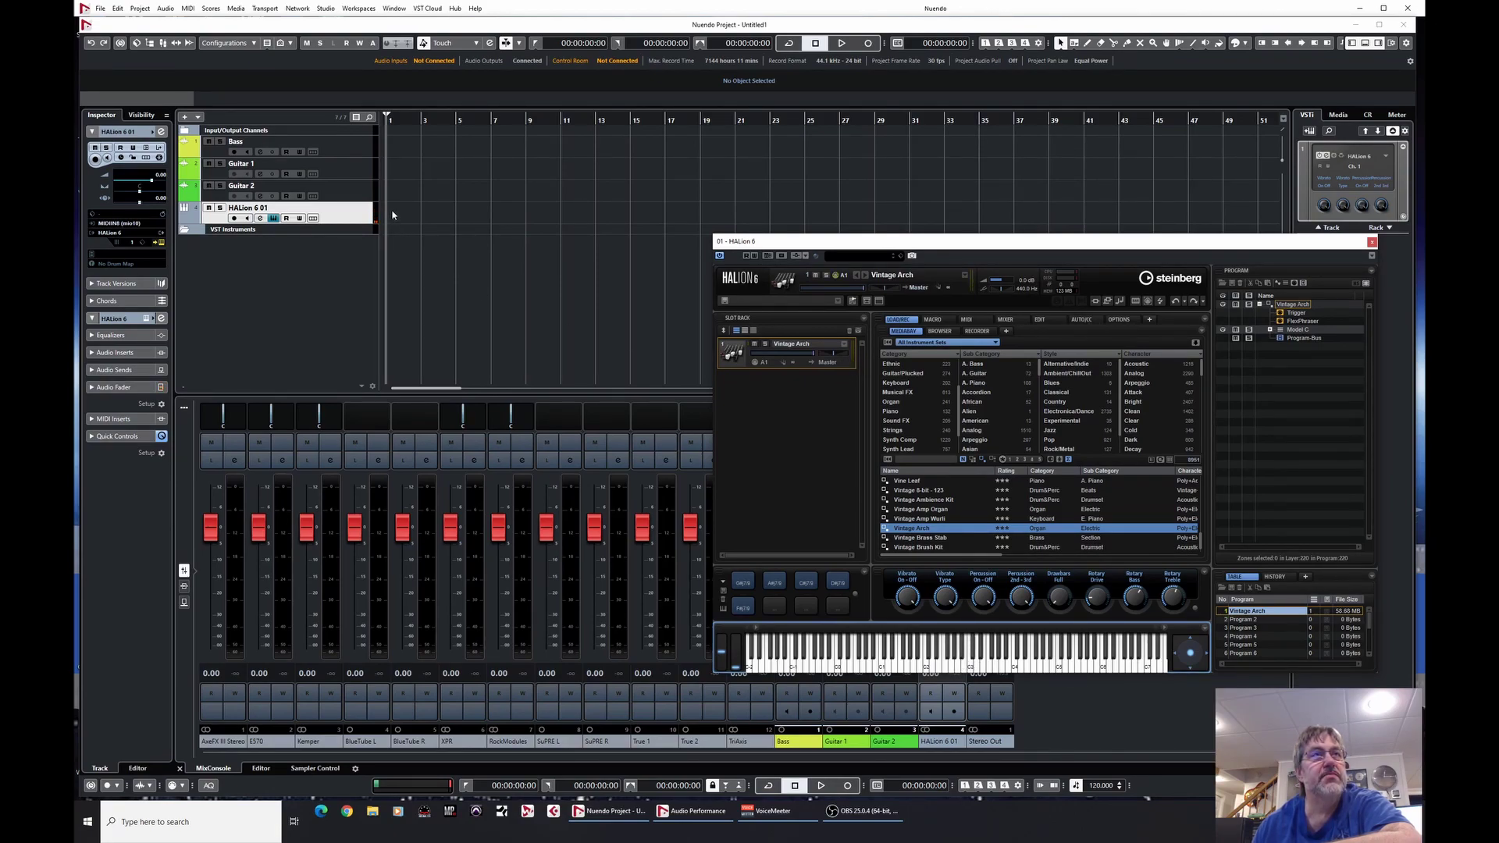
Step: Draw a new MIDI part on the HALion 6 01 track with the Draw tool
{"action": "key", "text": "8"}
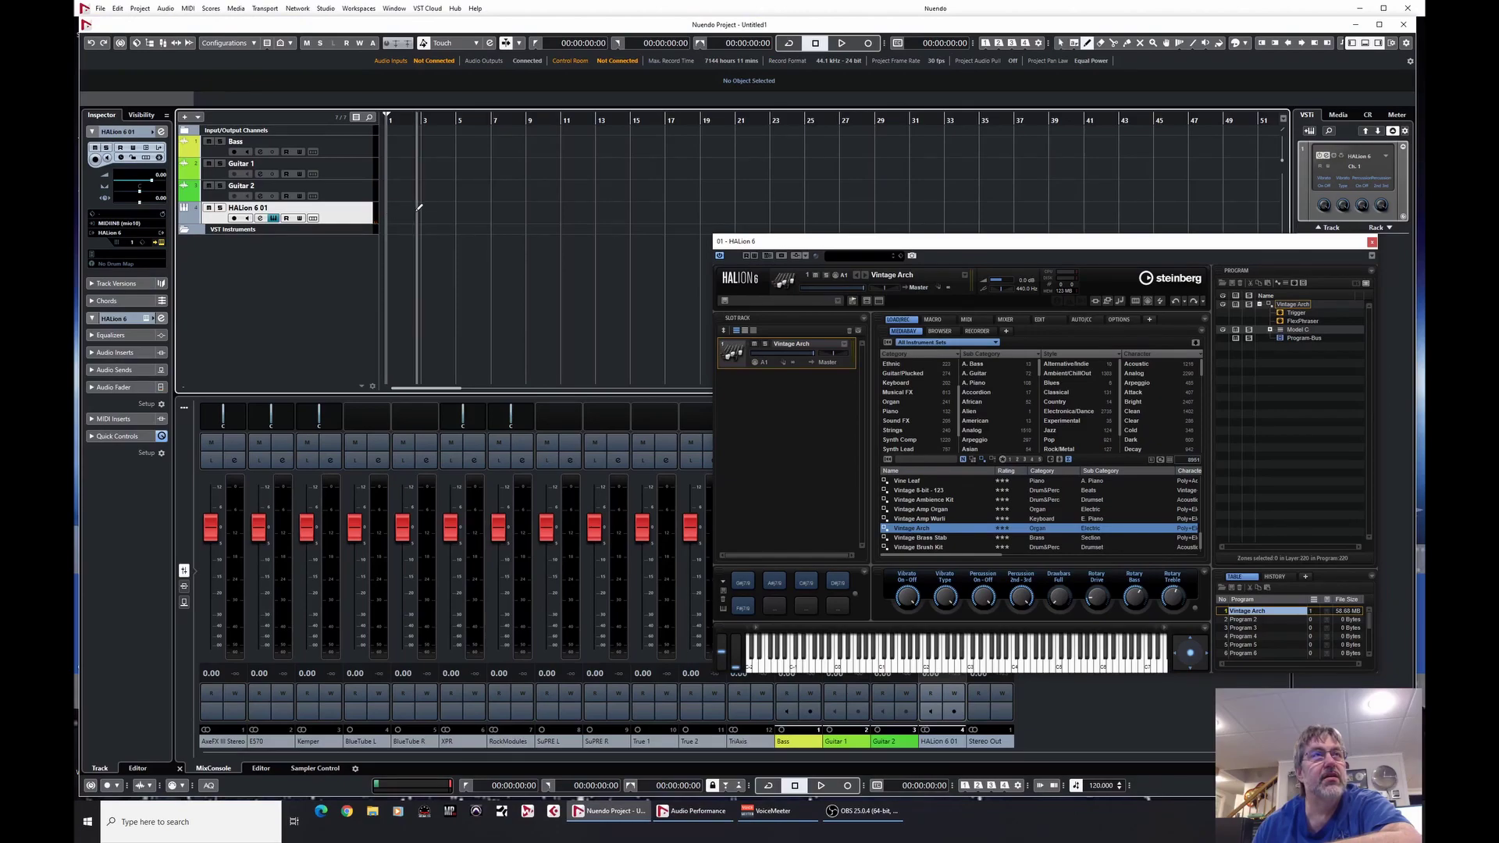
{"action": "left_click_drag", "start_coordinate": [391, 209], "coordinate": [440, 209]}
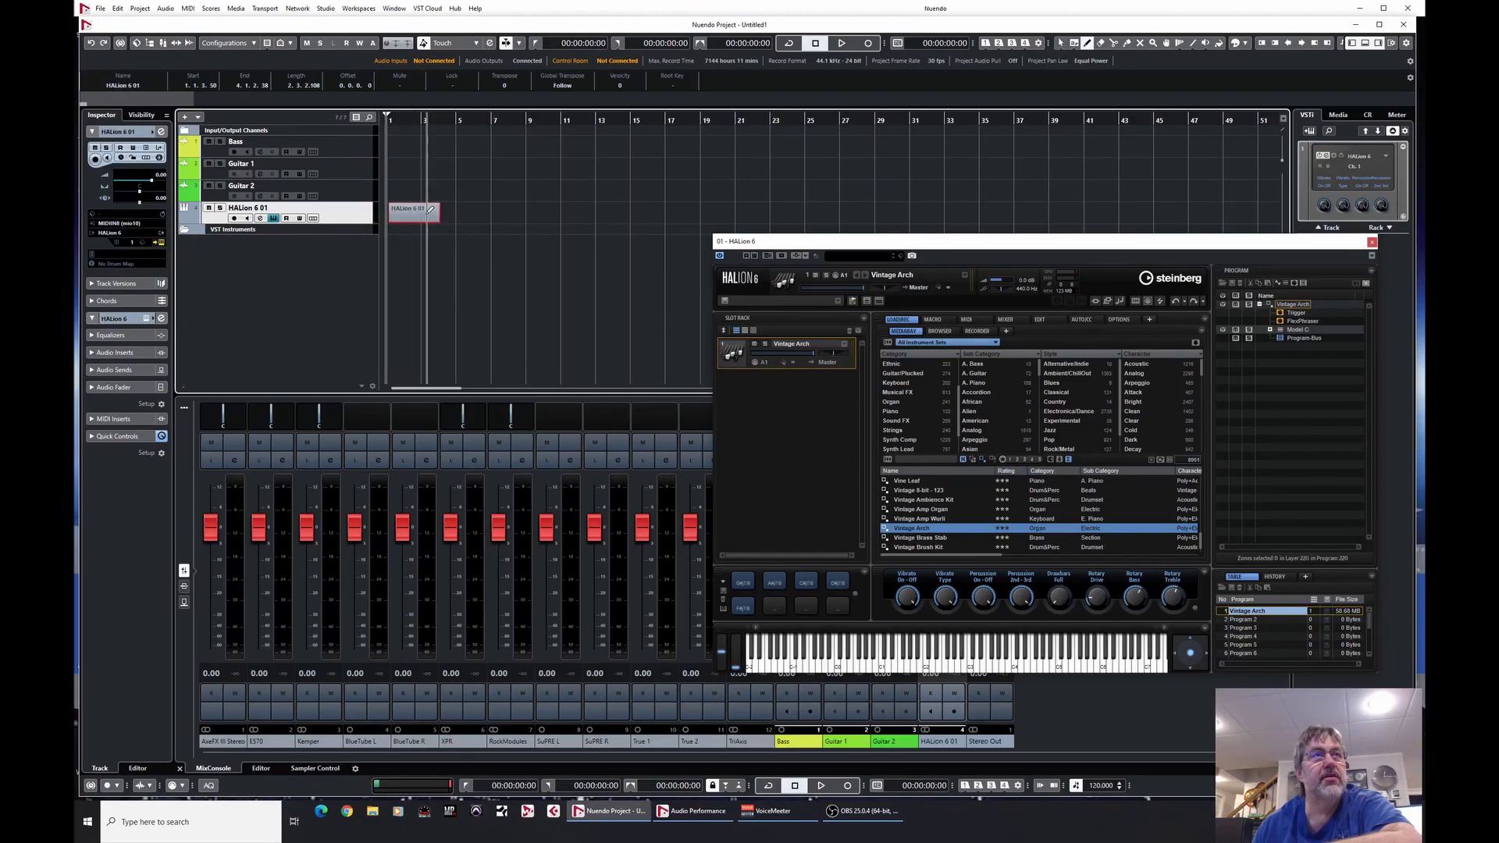
{"action": "key", "text": "1"}
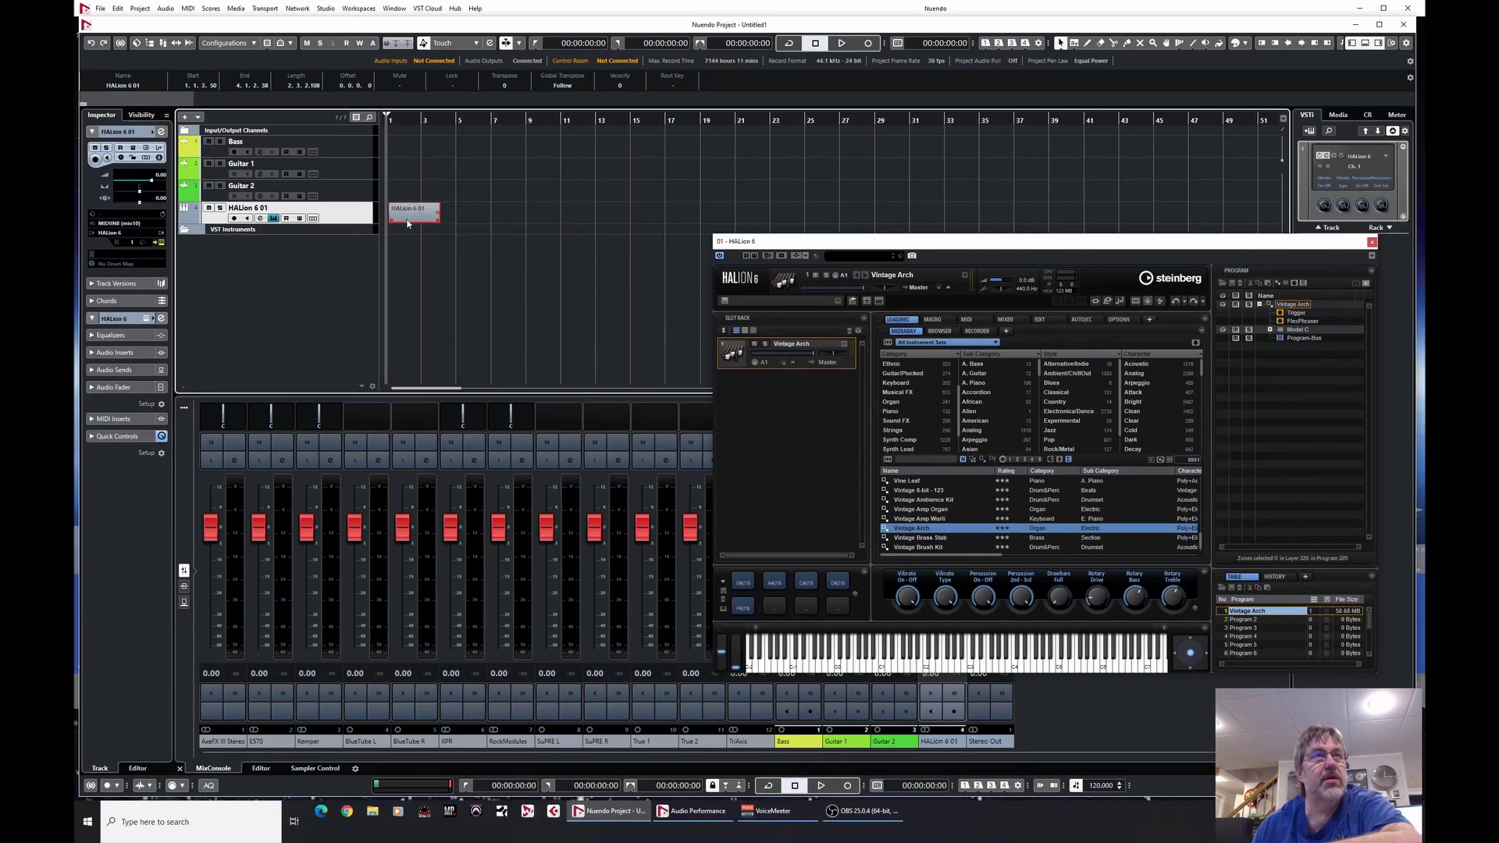
Step: Pencil a rising-then-falling run of notes into the part in the Key Editor and play it back
{"action": "double_click", "coordinate": [412, 217]}
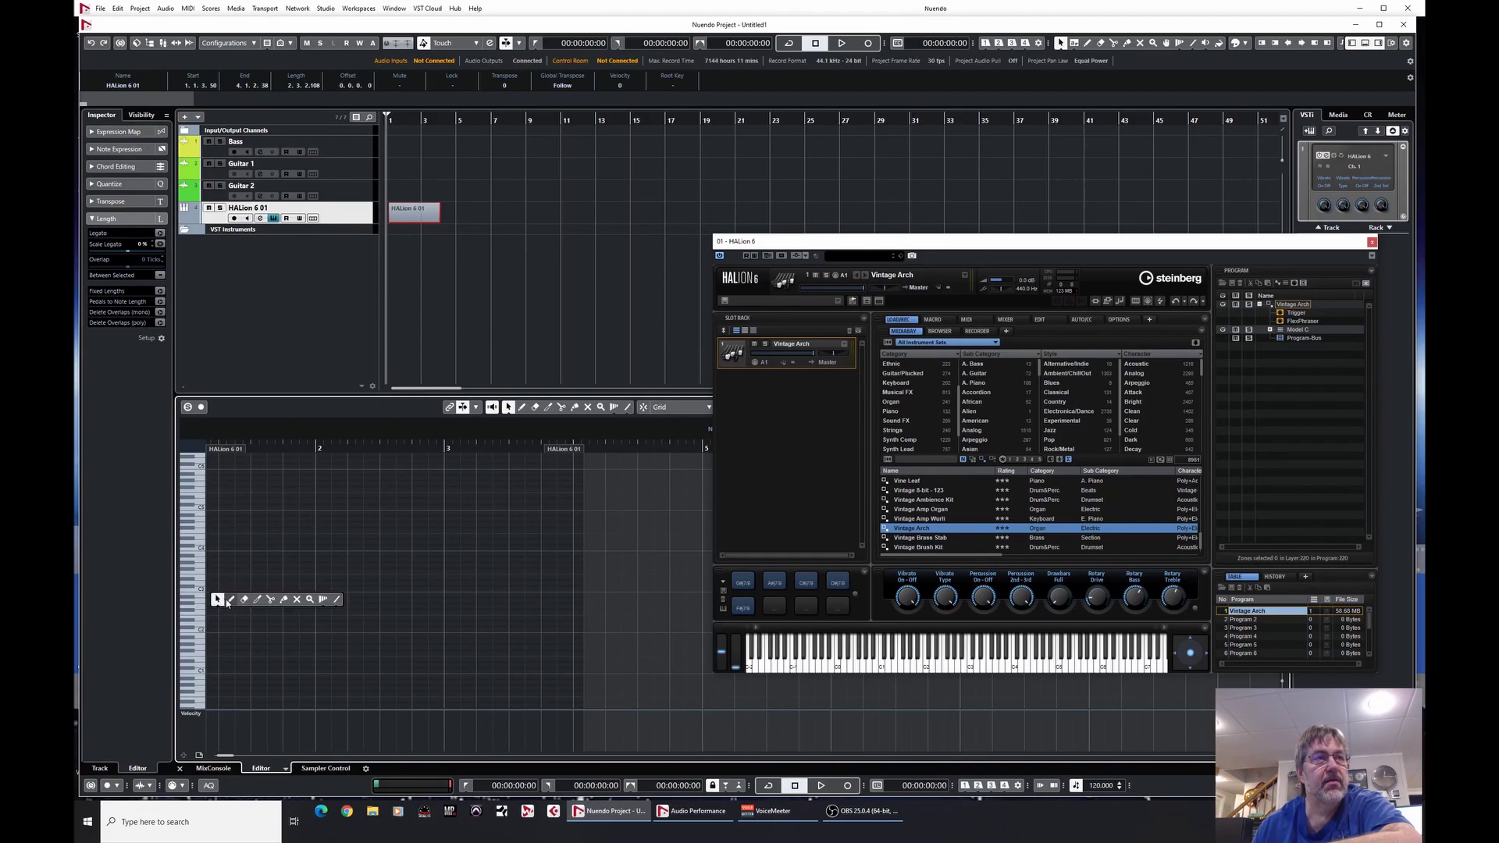
{"action": "key", "text": "8"}
{"action": "mouse_move", "coordinate": [224, 598]}
{"action": "left_mouse_down"}
{"action": "mouse_move", "coordinate": [332, 524]}
{"action": "mouse_move", "coordinate": [417, 500]}
{"action": "mouse_move", "coordinate": [575, 622]}
{"action": "left_mouse_up"}
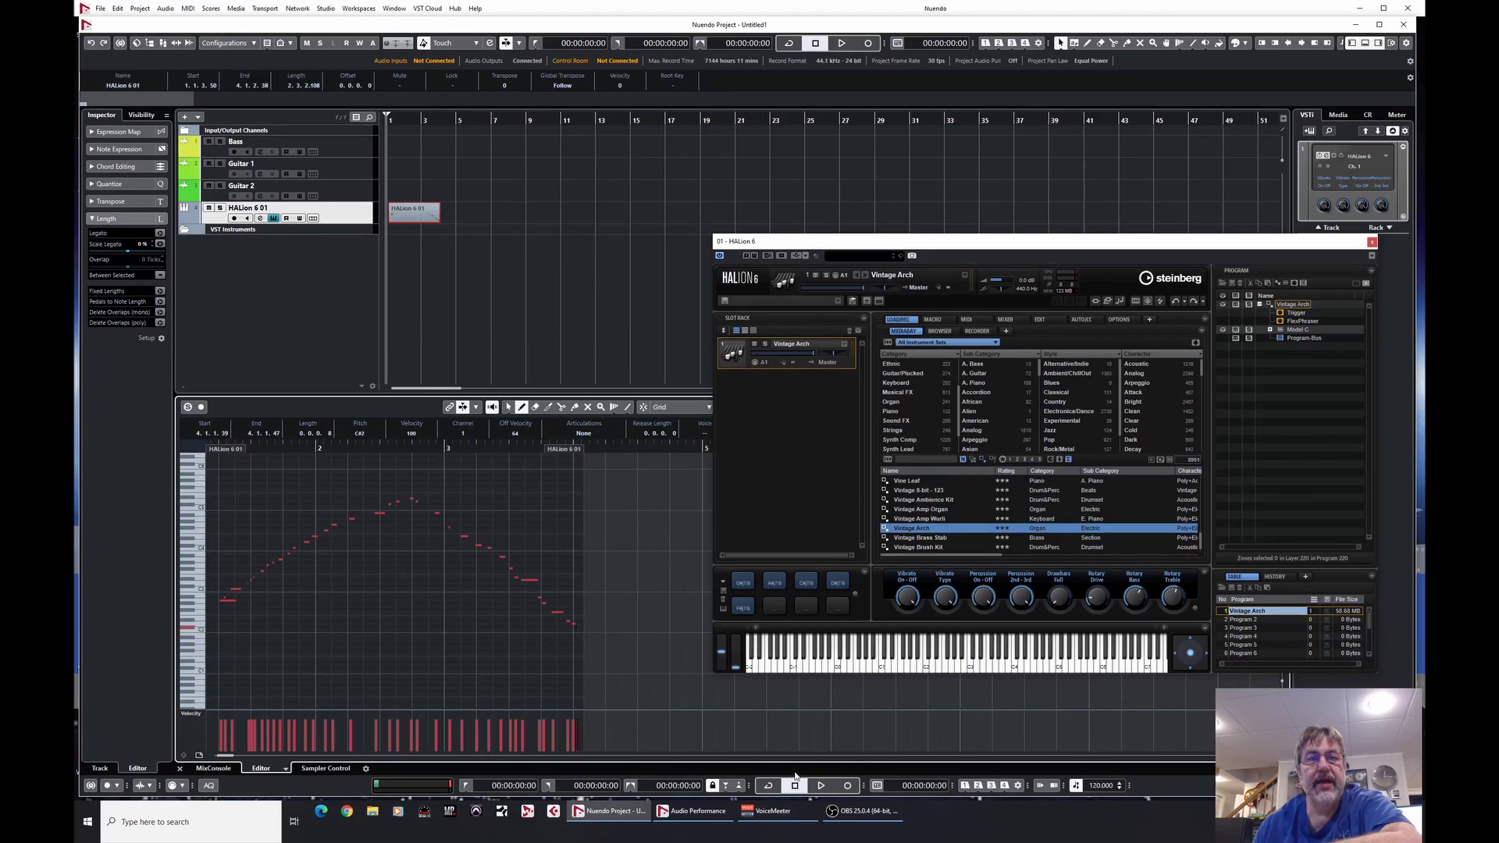
{"action": "left_click", "coordinate": [821, 786]}
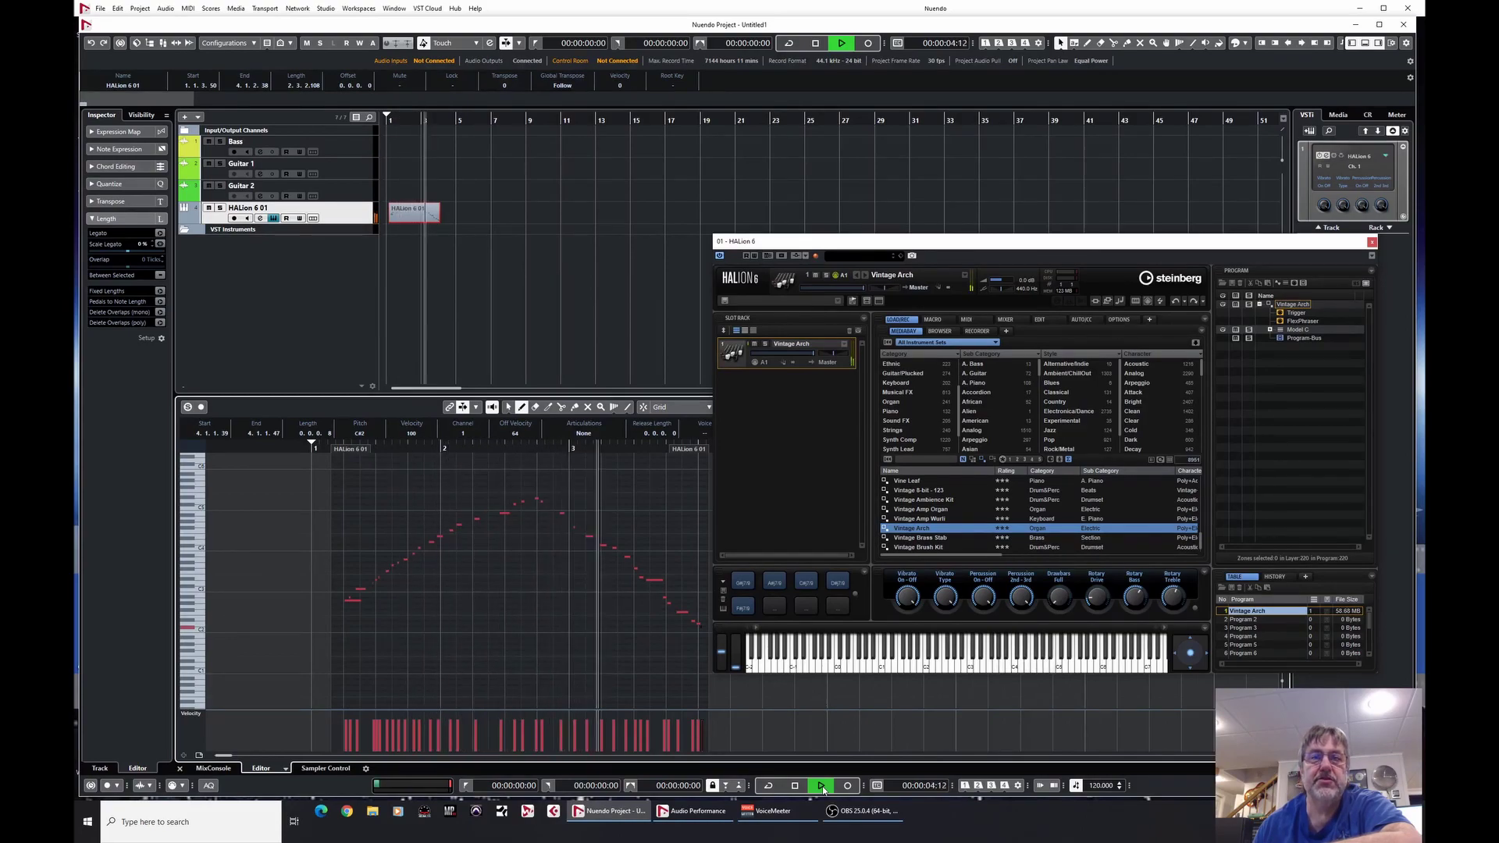
{"action": "left_click", "coordinate": [796, 786]}
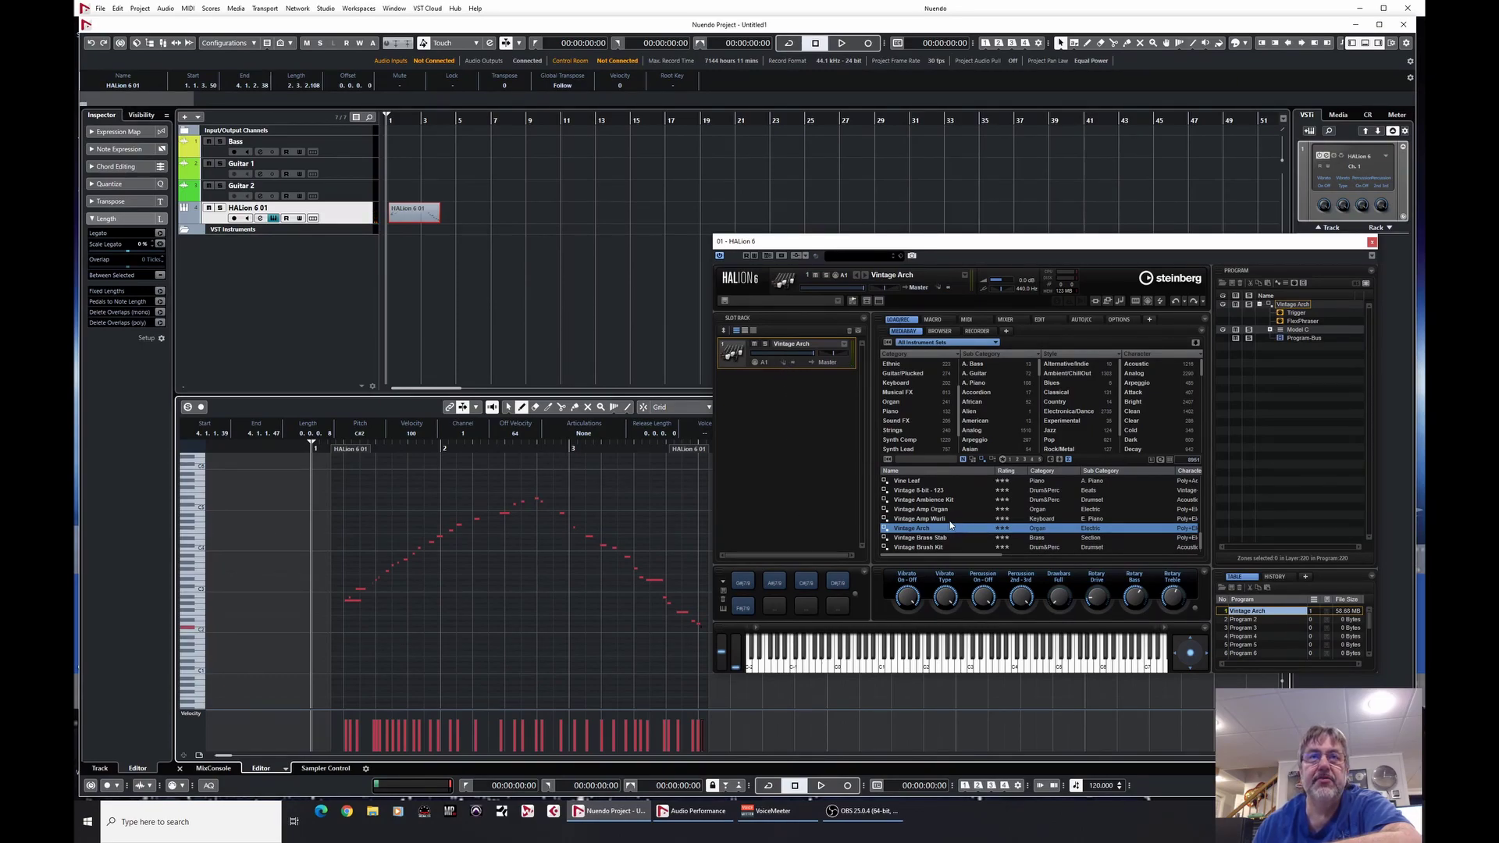
Step: Filter the MediaBay to Piano > A. Piano and load Warm Grand into HALion's slot 2
{"action": "scroll", "coordinate": [949, 512], "scroll_direction": "down", "scroll_amount": 1}
{"action": "scroll", "coordinate": [950, 512], "scroll_direction": "down", "scroll_amount": 1}
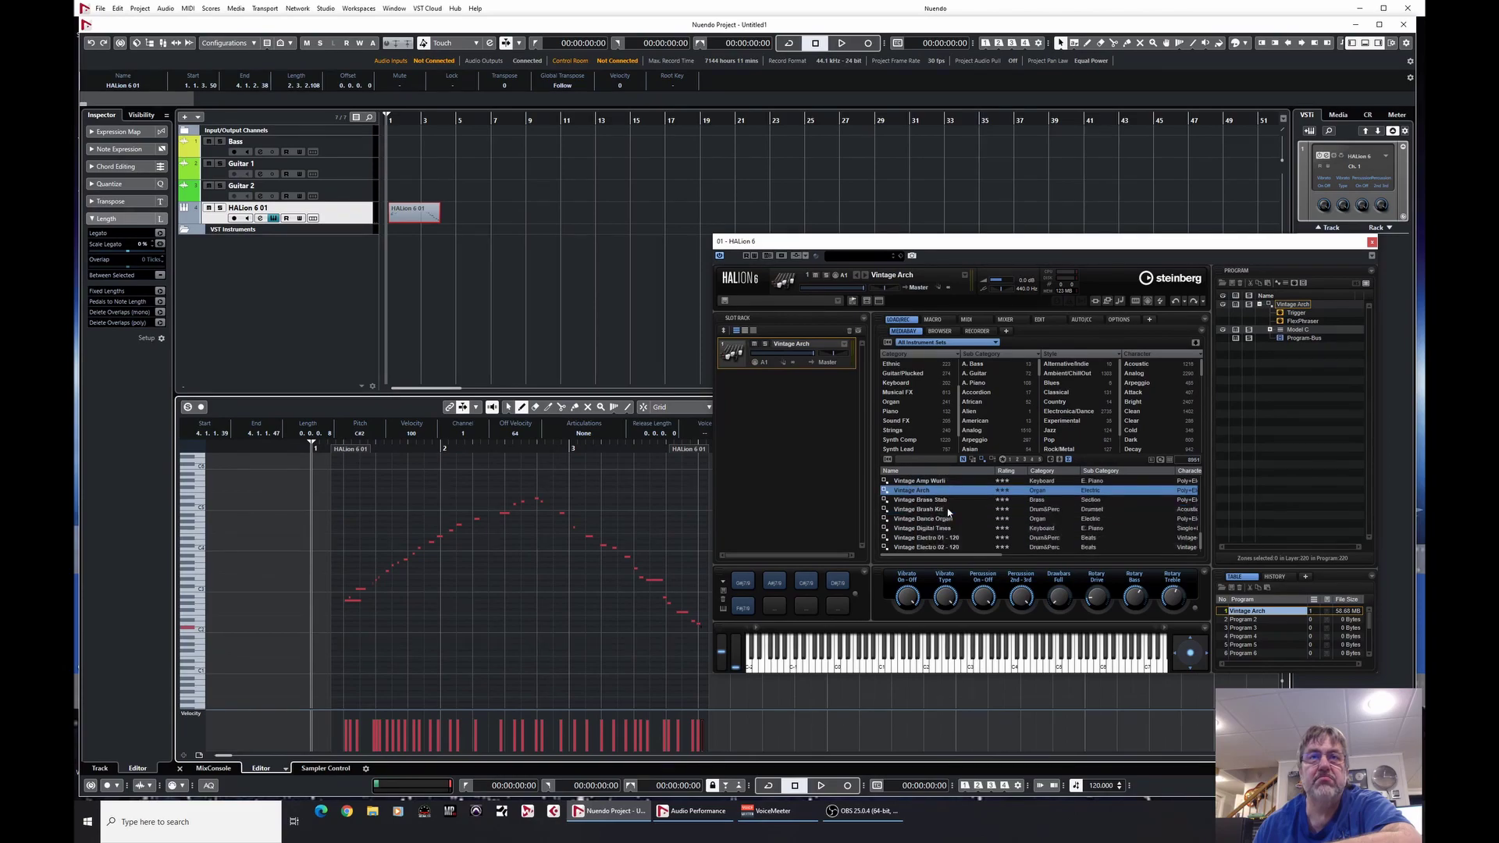
{"action": "scroll", "coordinate": [975, 498], "scroll_direction": "up", "scroll_amount": 4}
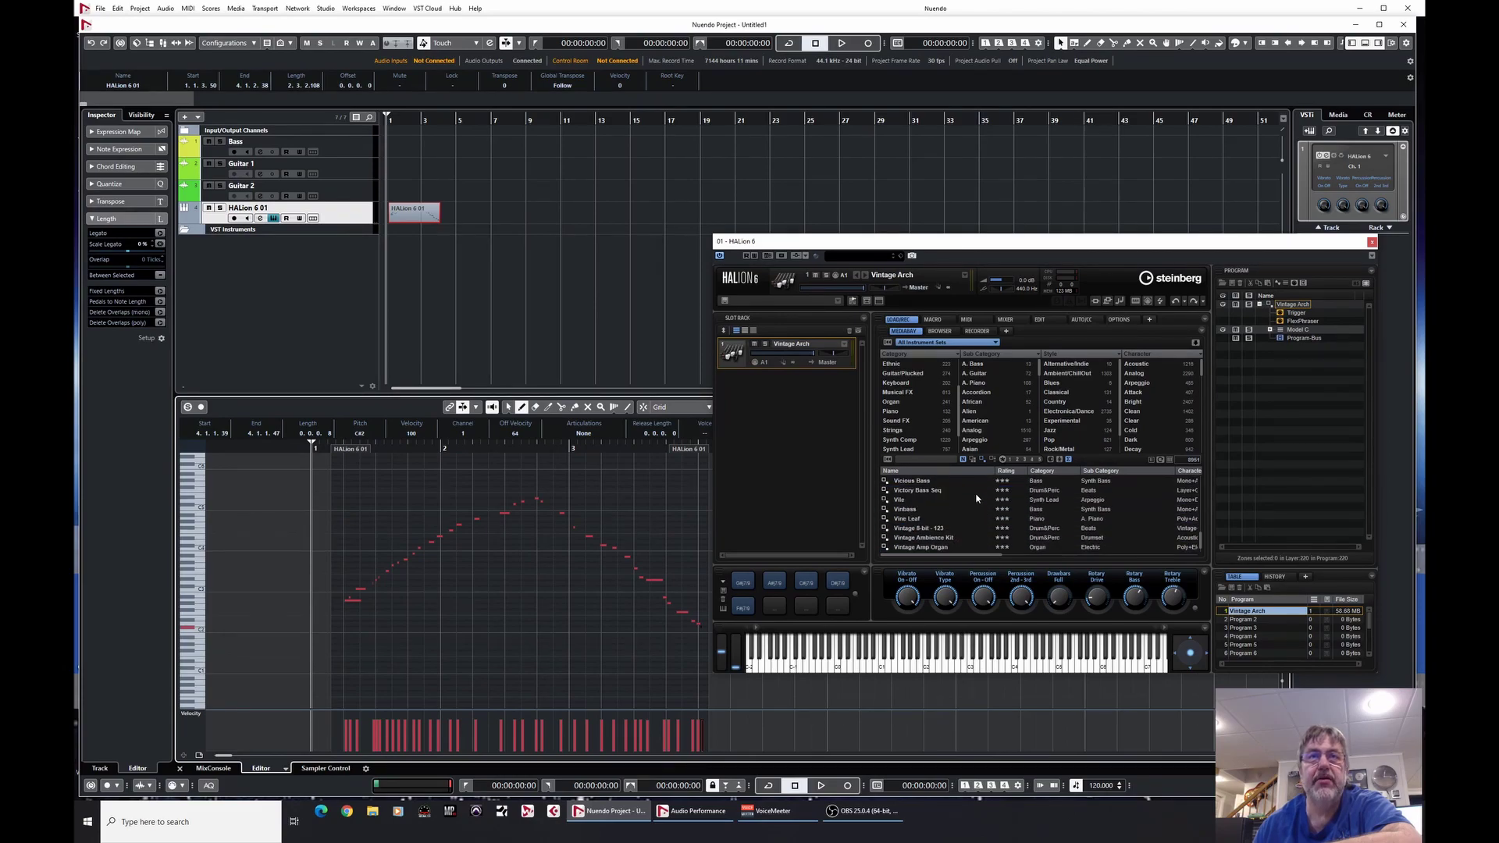
{"action": "left_click", "coordinate": [898, 411]}
{"action": "left_click", "coordinate": [974, 367]}
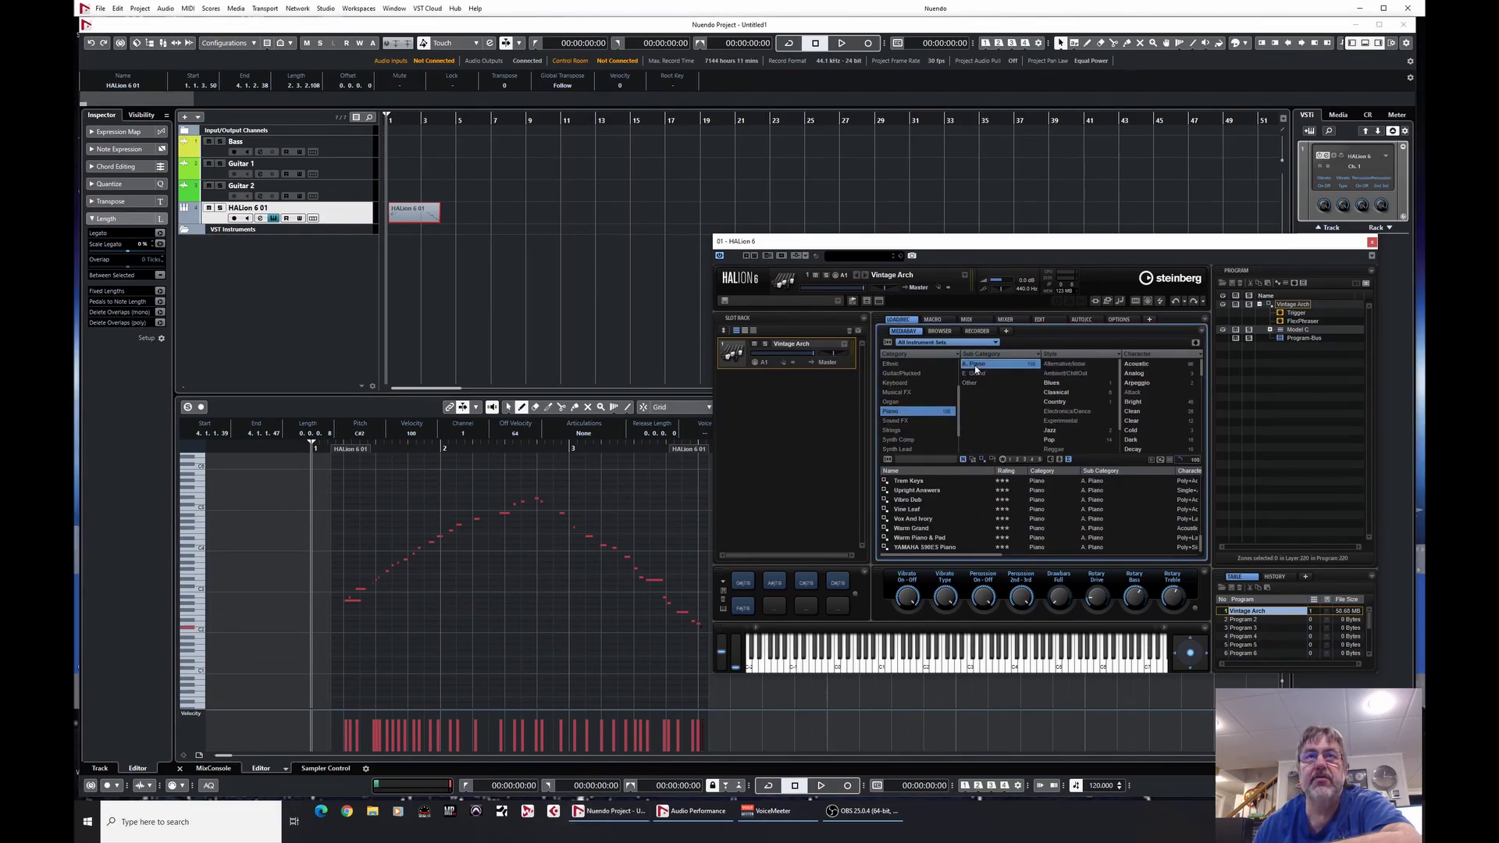
{"action": "left_click", "coordinate": [921, 530]}
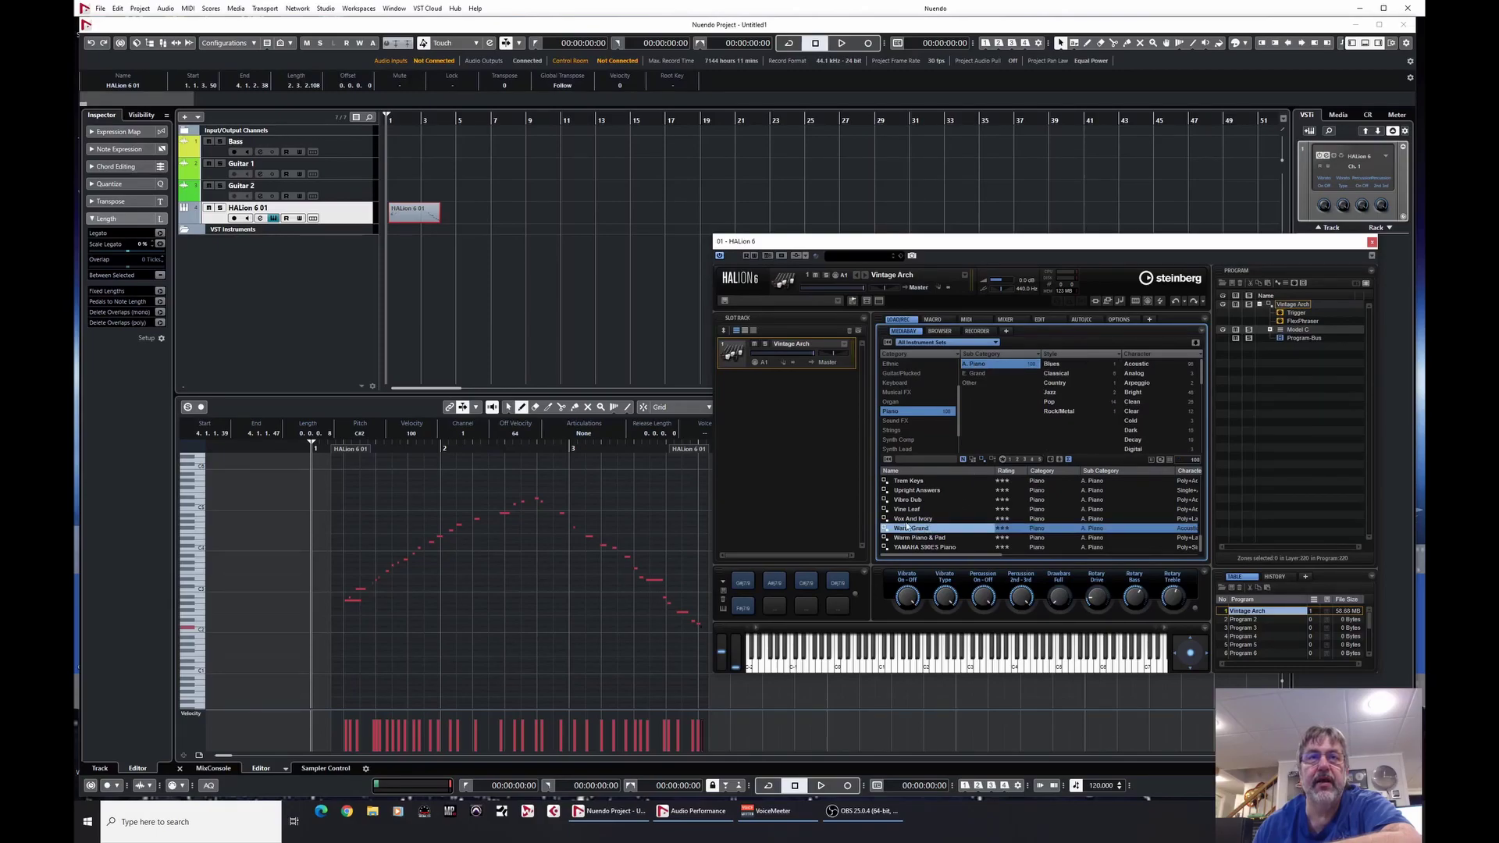
{"action": "left_click_drag", "start_coordinate": [804, 480], "coordinate": [804, 480]}
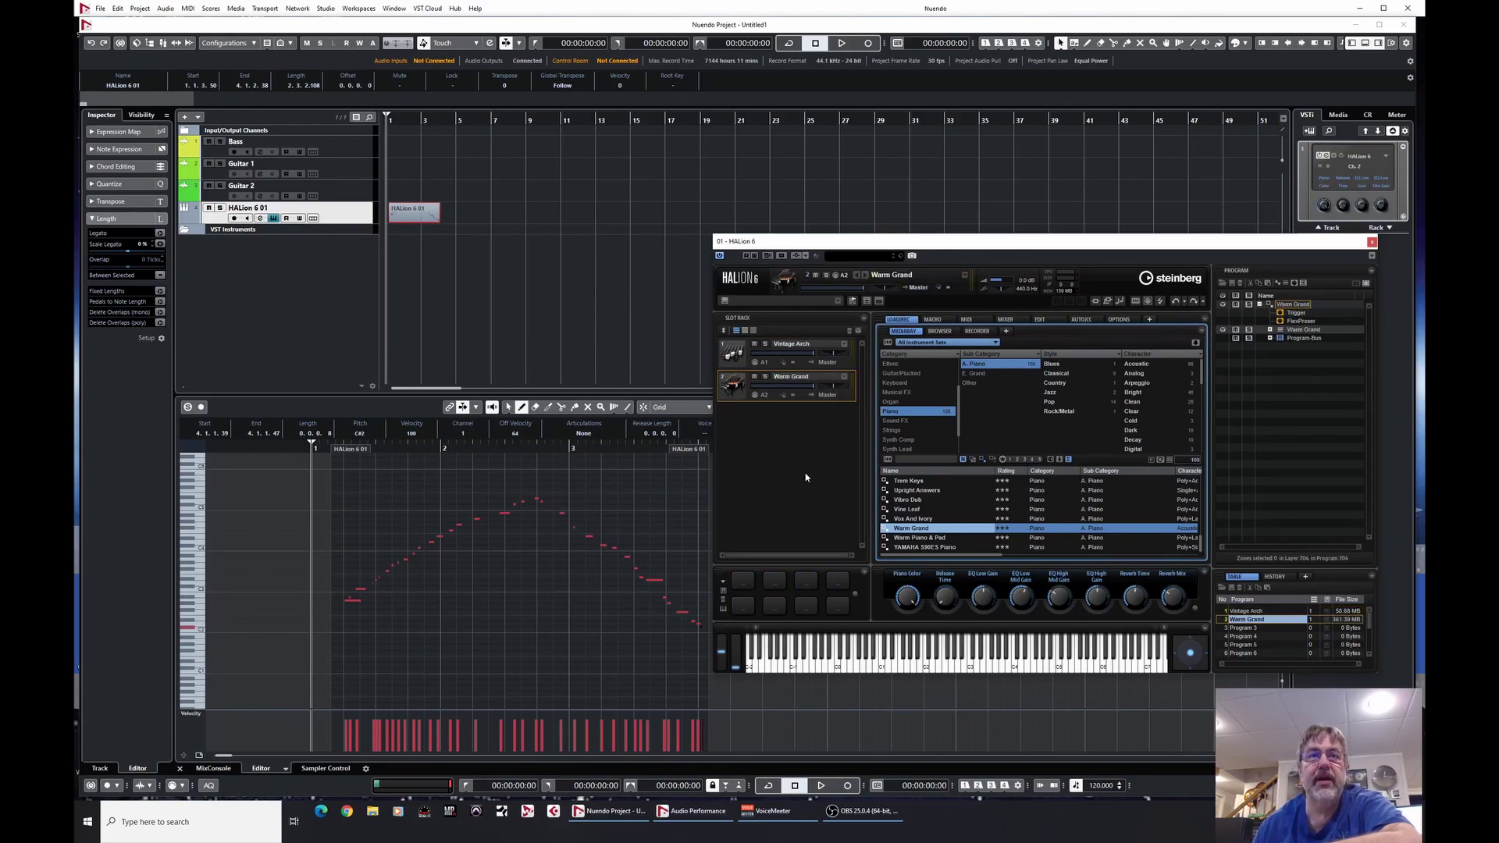
Step: Play a few notes on the on-screen keyboard to hear Warm Grand
{"action": "left_click", "coordinate": [879, 660]}
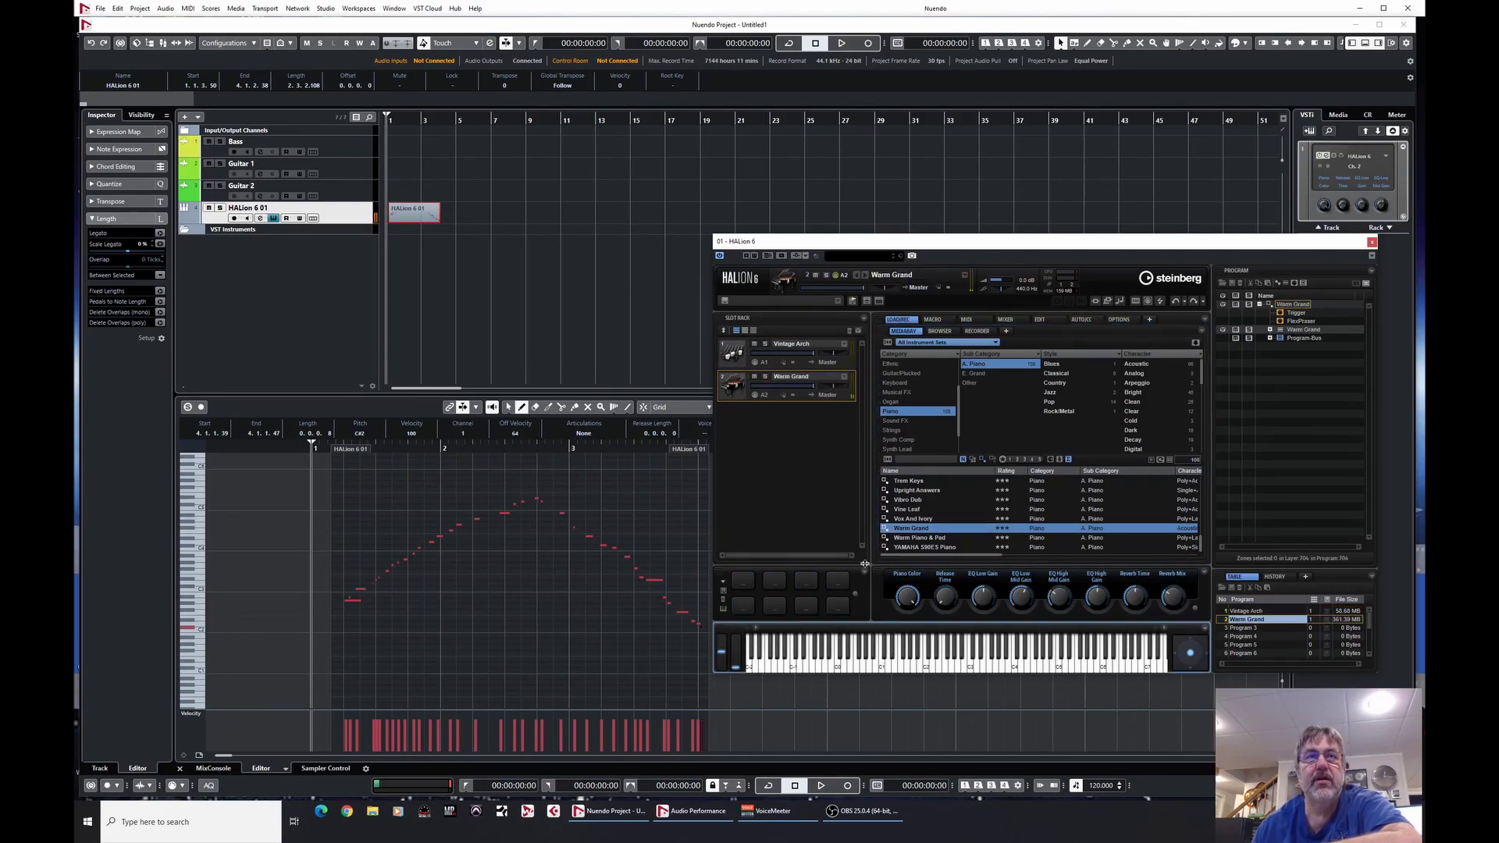
{"action": "left_click", "coordinate": [883, 663]}
{"action": "left_click", "coordinate": [895, 651]}
{"action": "left_click", "coordinate": [953, 656]}
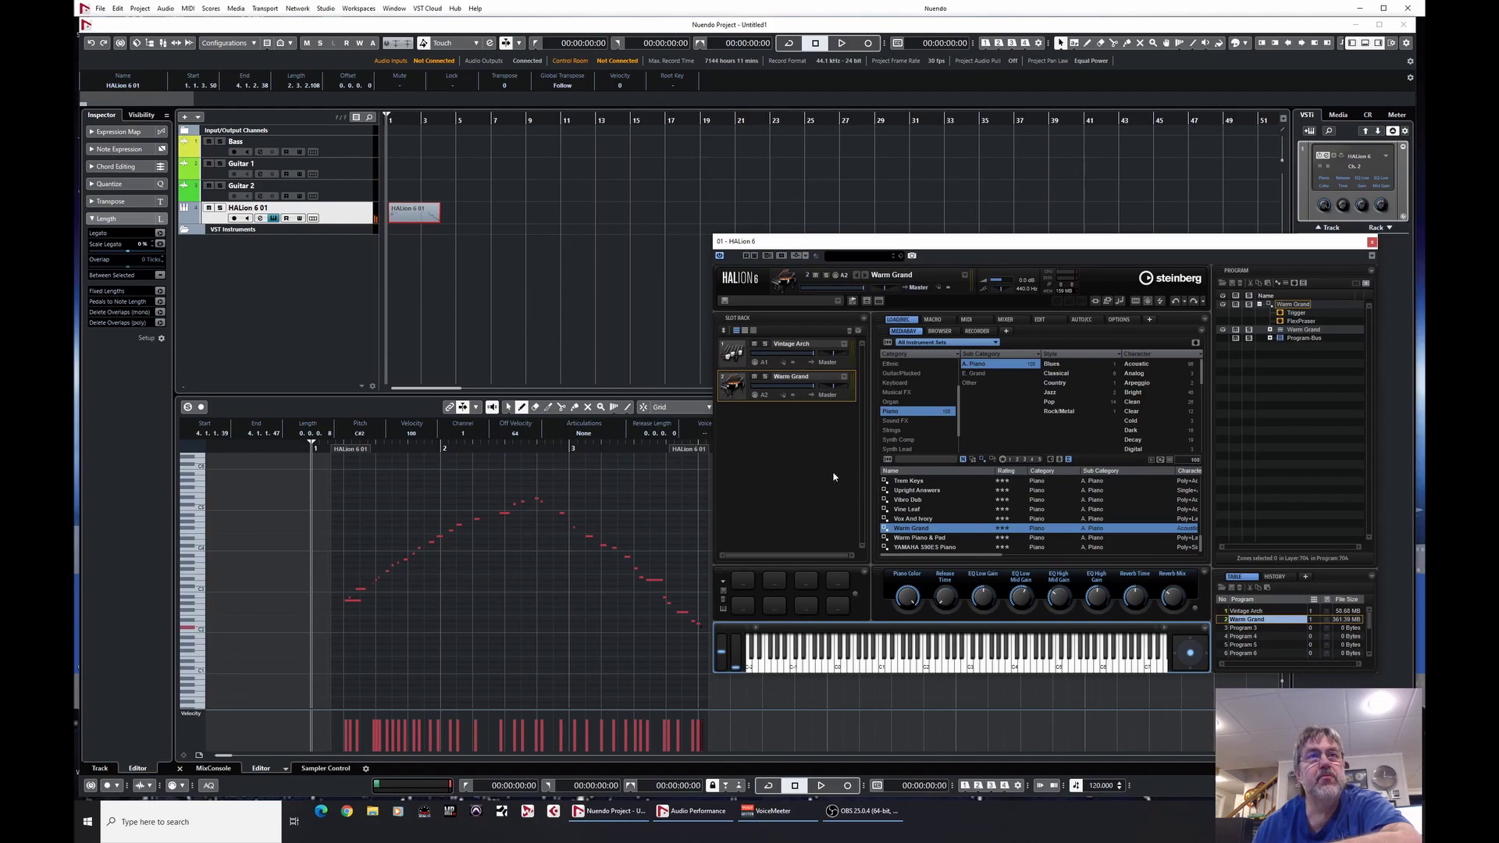
Step: Change the HALion 6 01 track's Inspector MIDI channel from 1 to 2 and play the part
{"action": "left_click", "coordinate": [821, 786]}
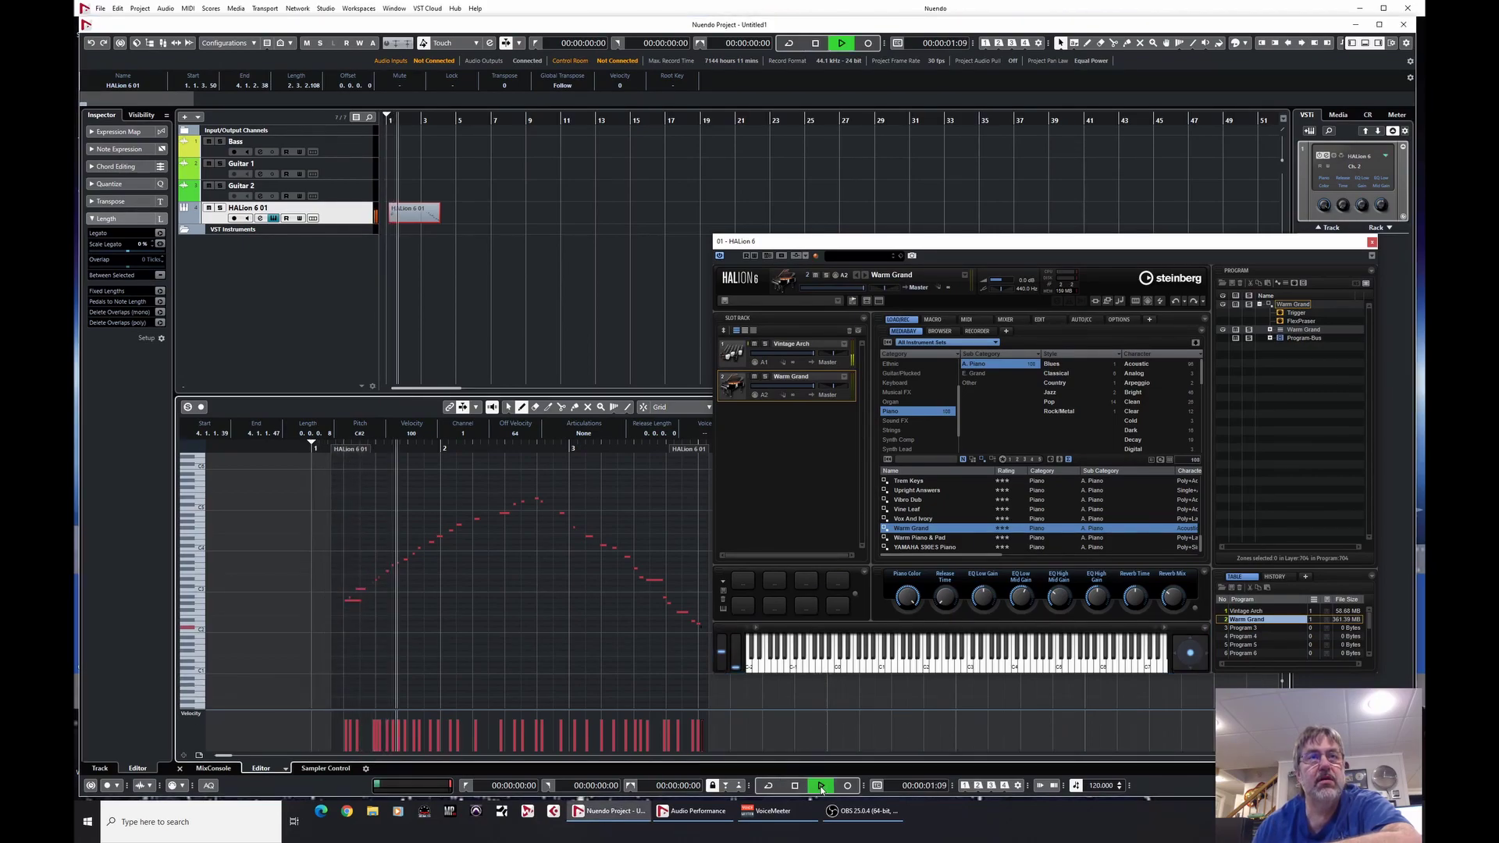
{"action": "left_click", "coordinate": [795, 786]}
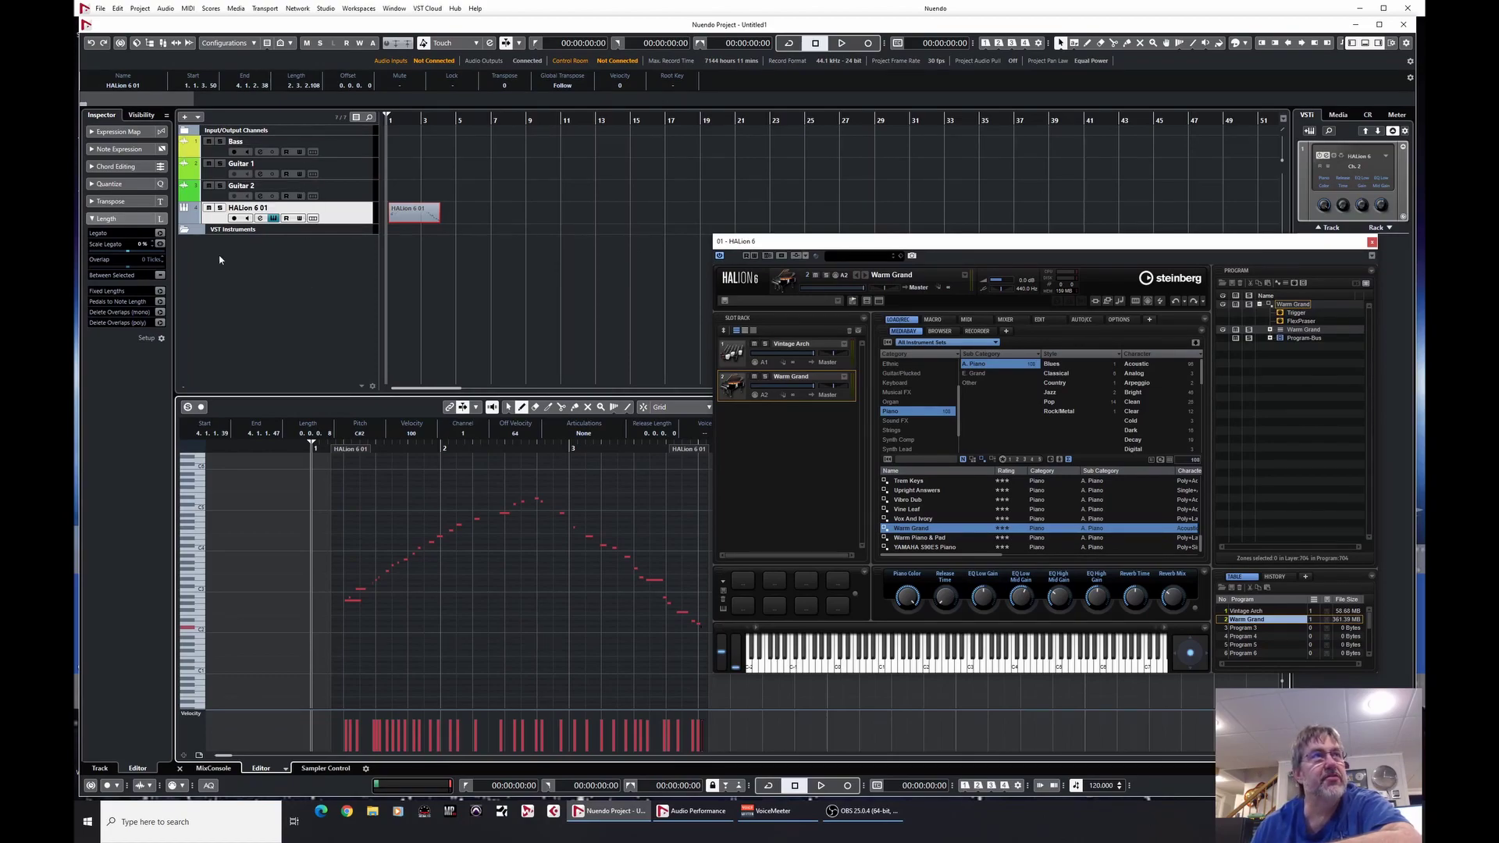
{"action": "left_click", "coordinate": [338, 221]}
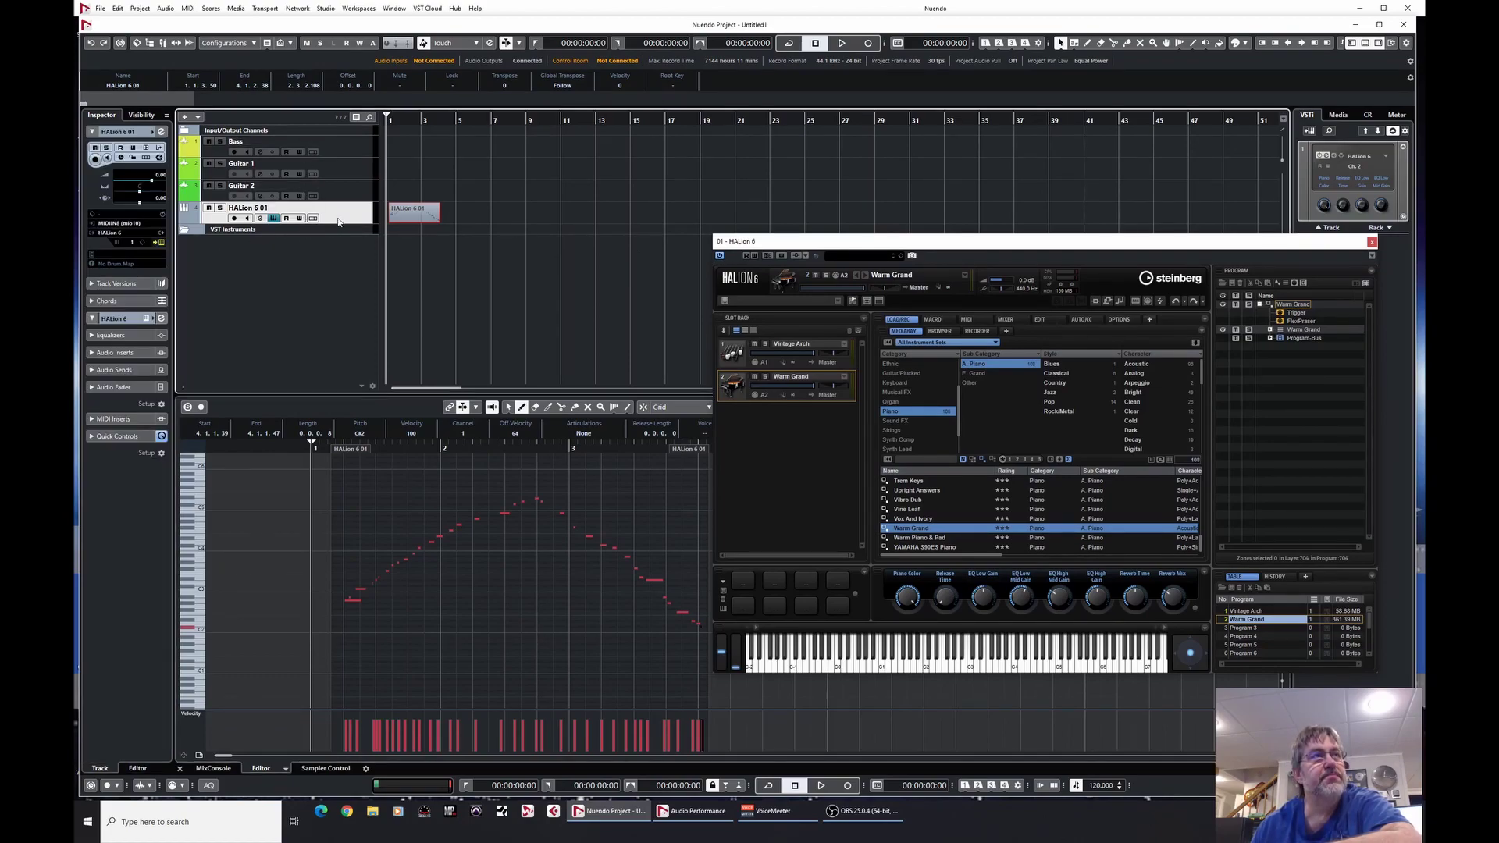
{"action": "left_click", "coordinate": [133, 243]}
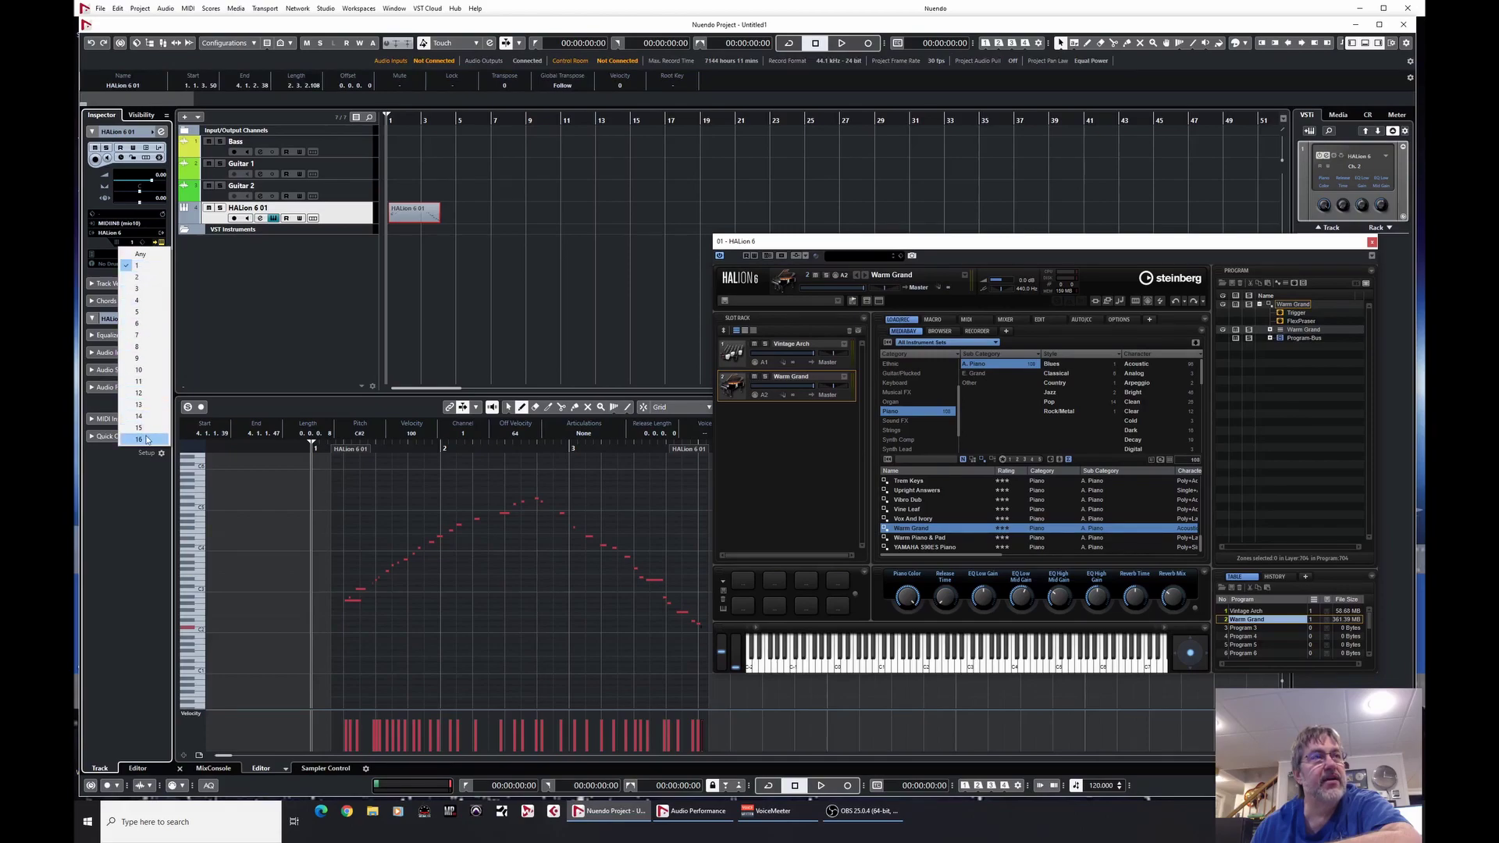
{"action": "left_click", "coordinate": [139, 277]}
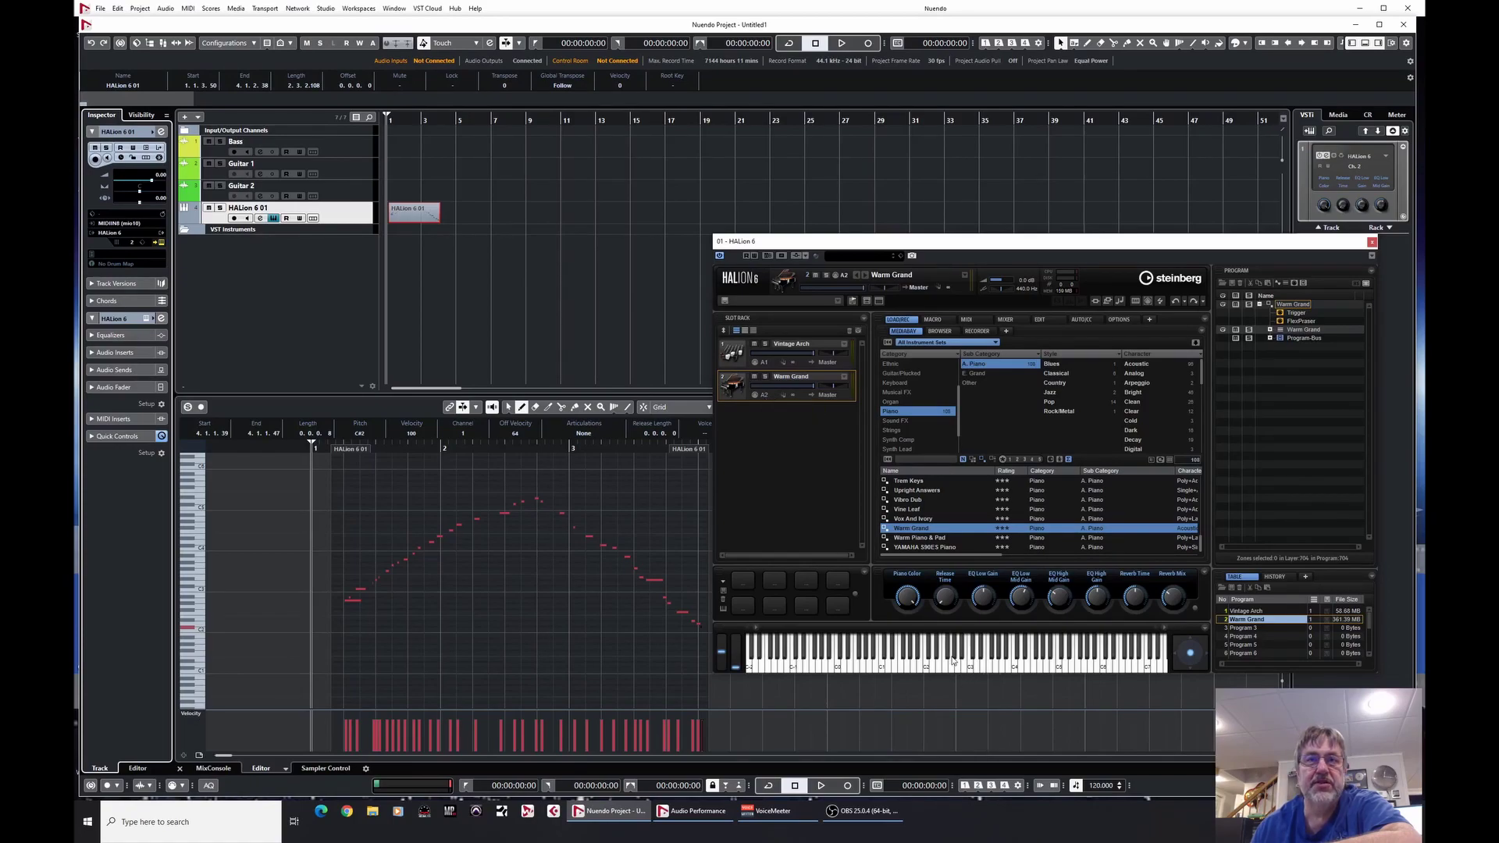
{"action": "left_click", "coordinate": [821, 786]}
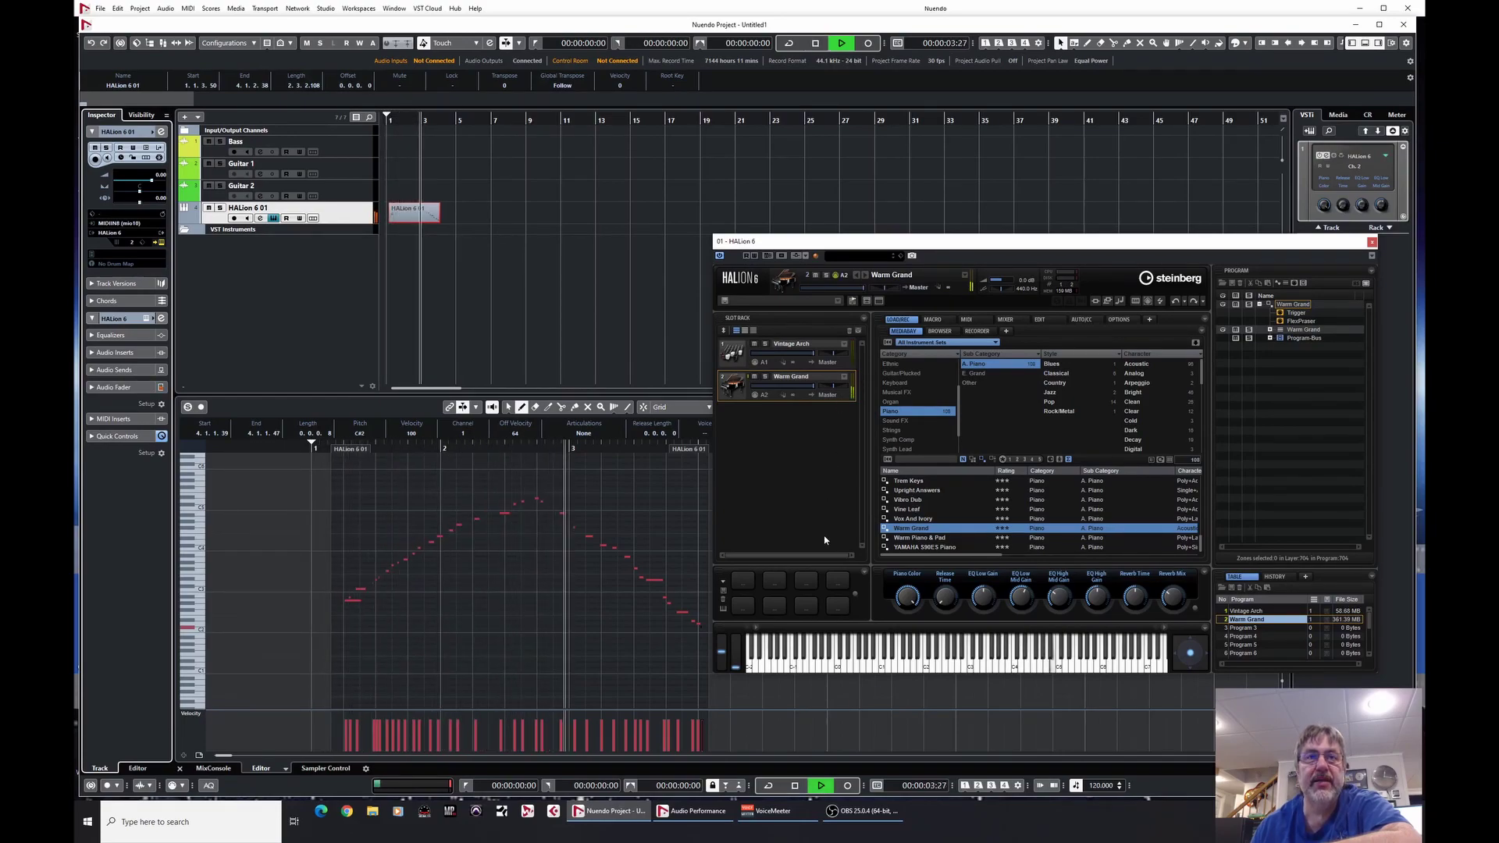
{"action": "left_click", "coordinate": [795, 787]}
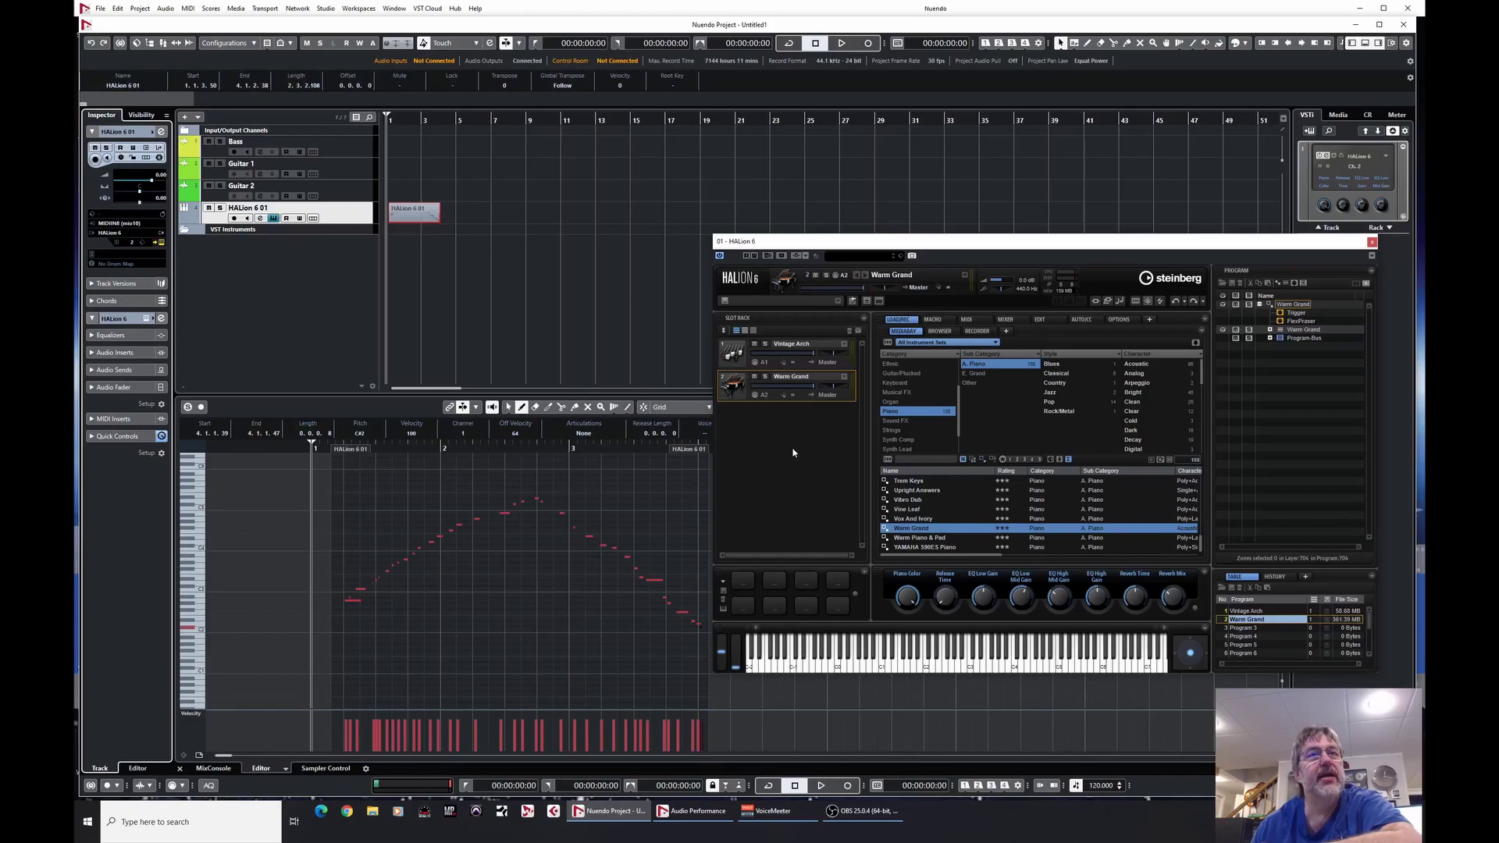
Step: Set Warm Grand's MIDI port in HALion's slot rack to A1
{"action": "left_click", "coordinate": [763, 397]}
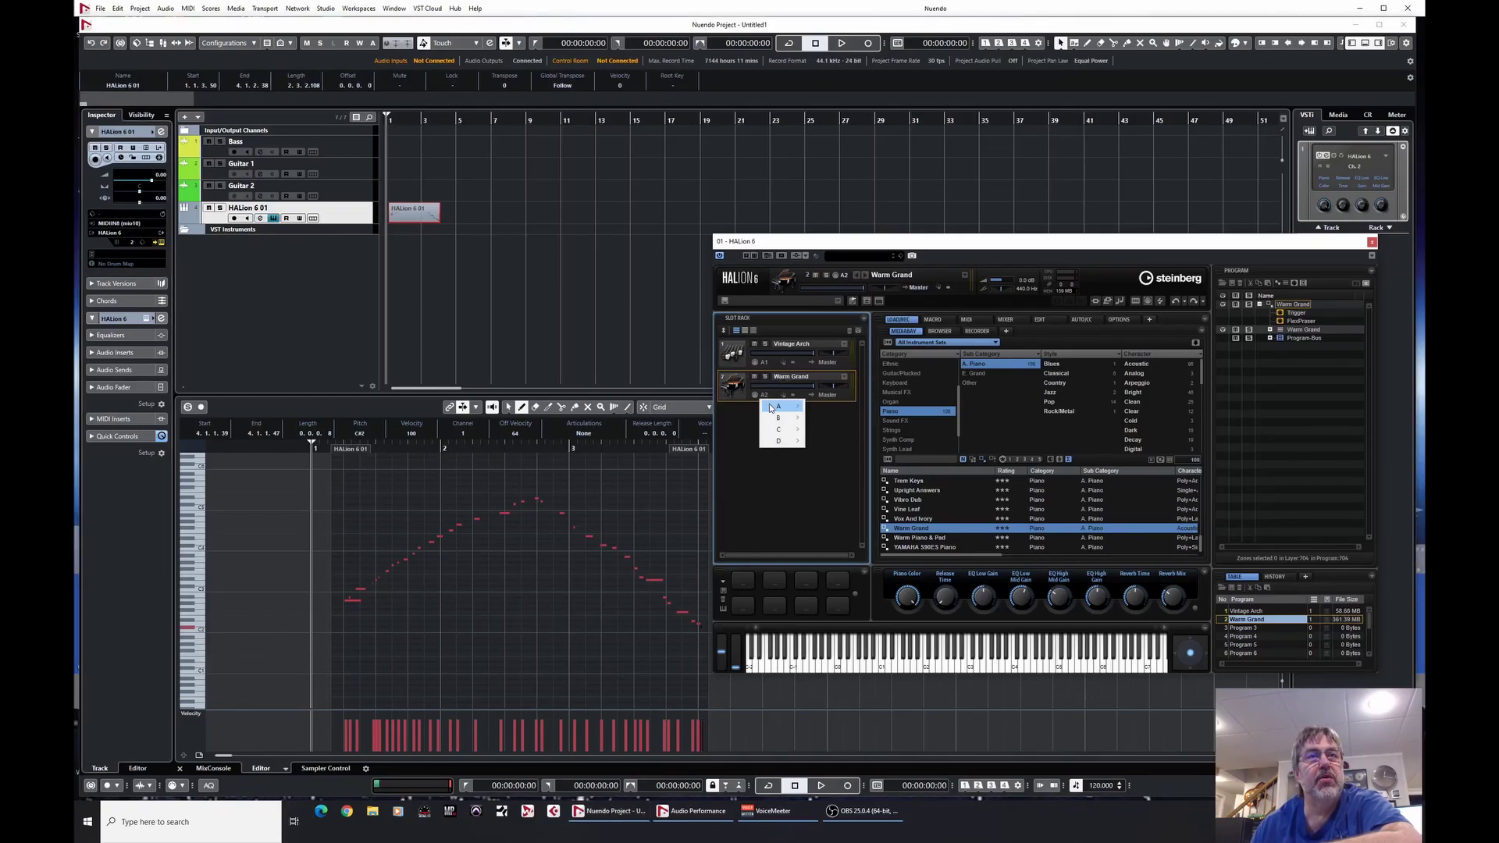
{"action": "mouse_move", "coordinate": [773, 408]}
{"action": "left_click", "coordinate": [824, 406]}
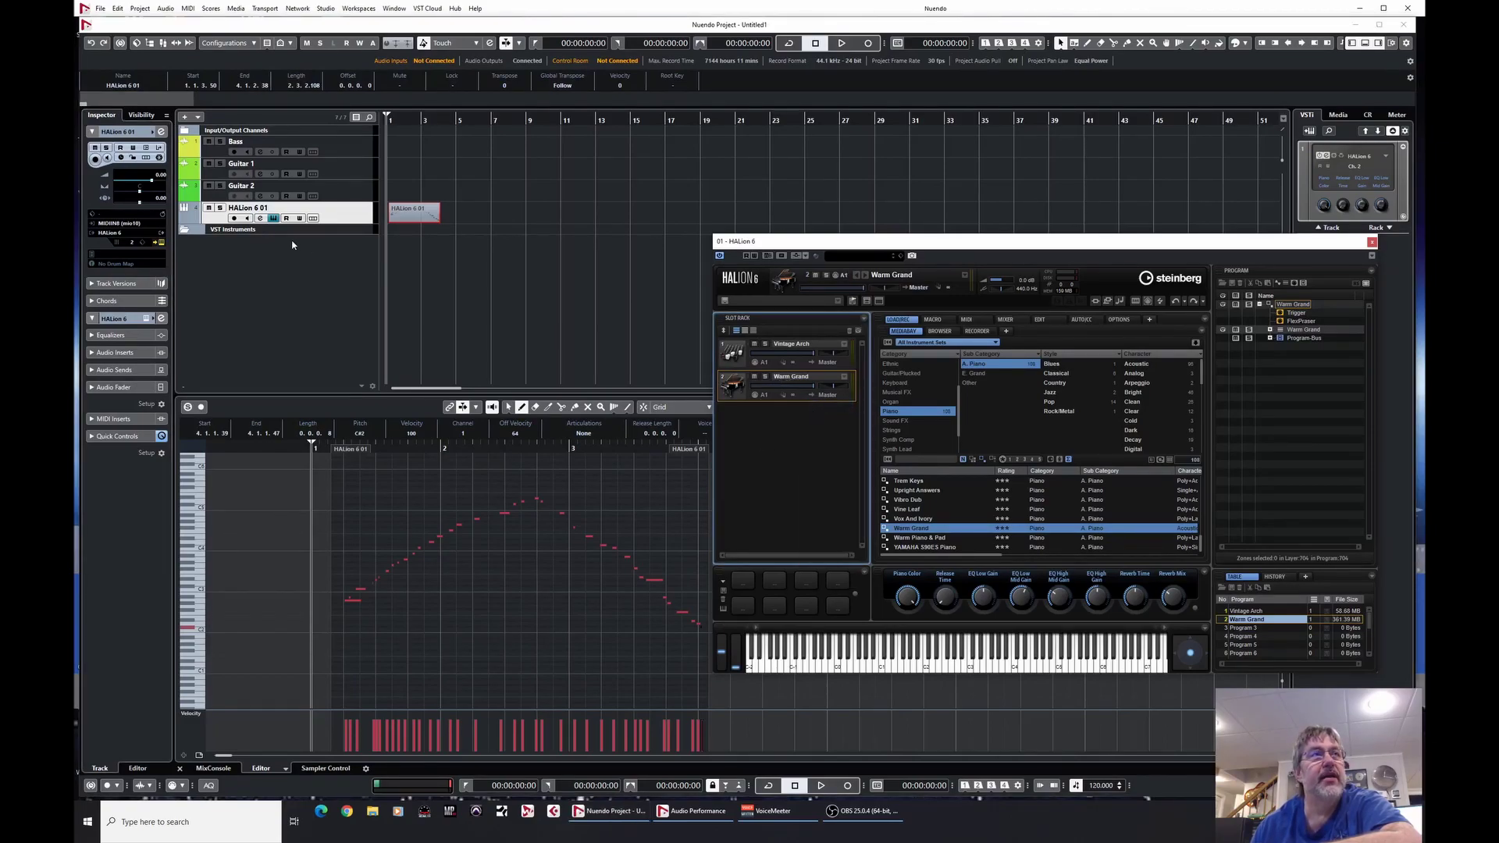
Step: Set the track's MIDI channel back to 1 and play the part with the new routing
{"action": "left_click", "coordinate": [131, 245]}
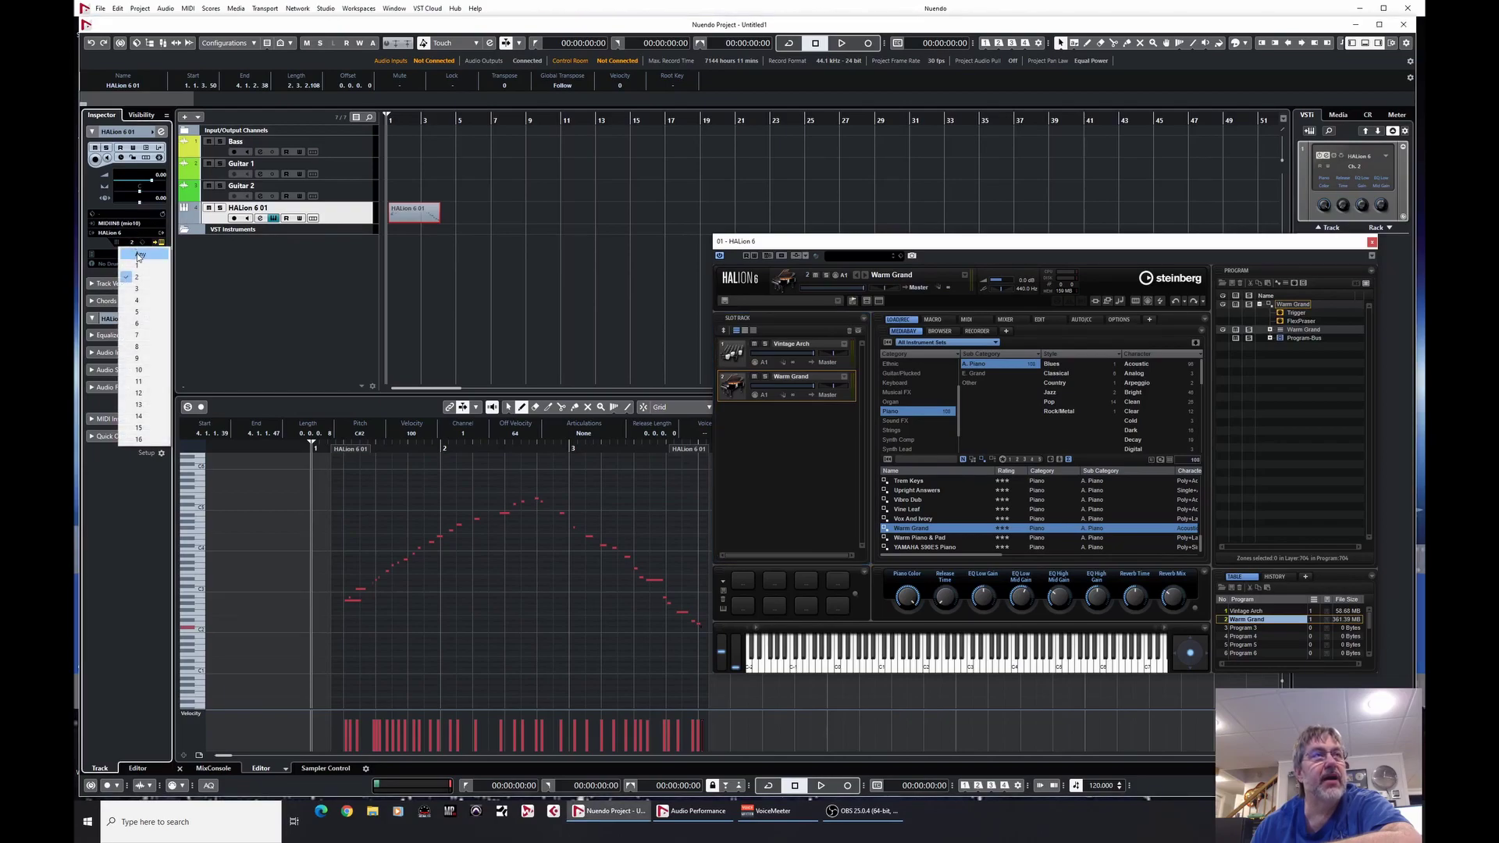
{"action": "left_click", "coordinate": [140, 267]}
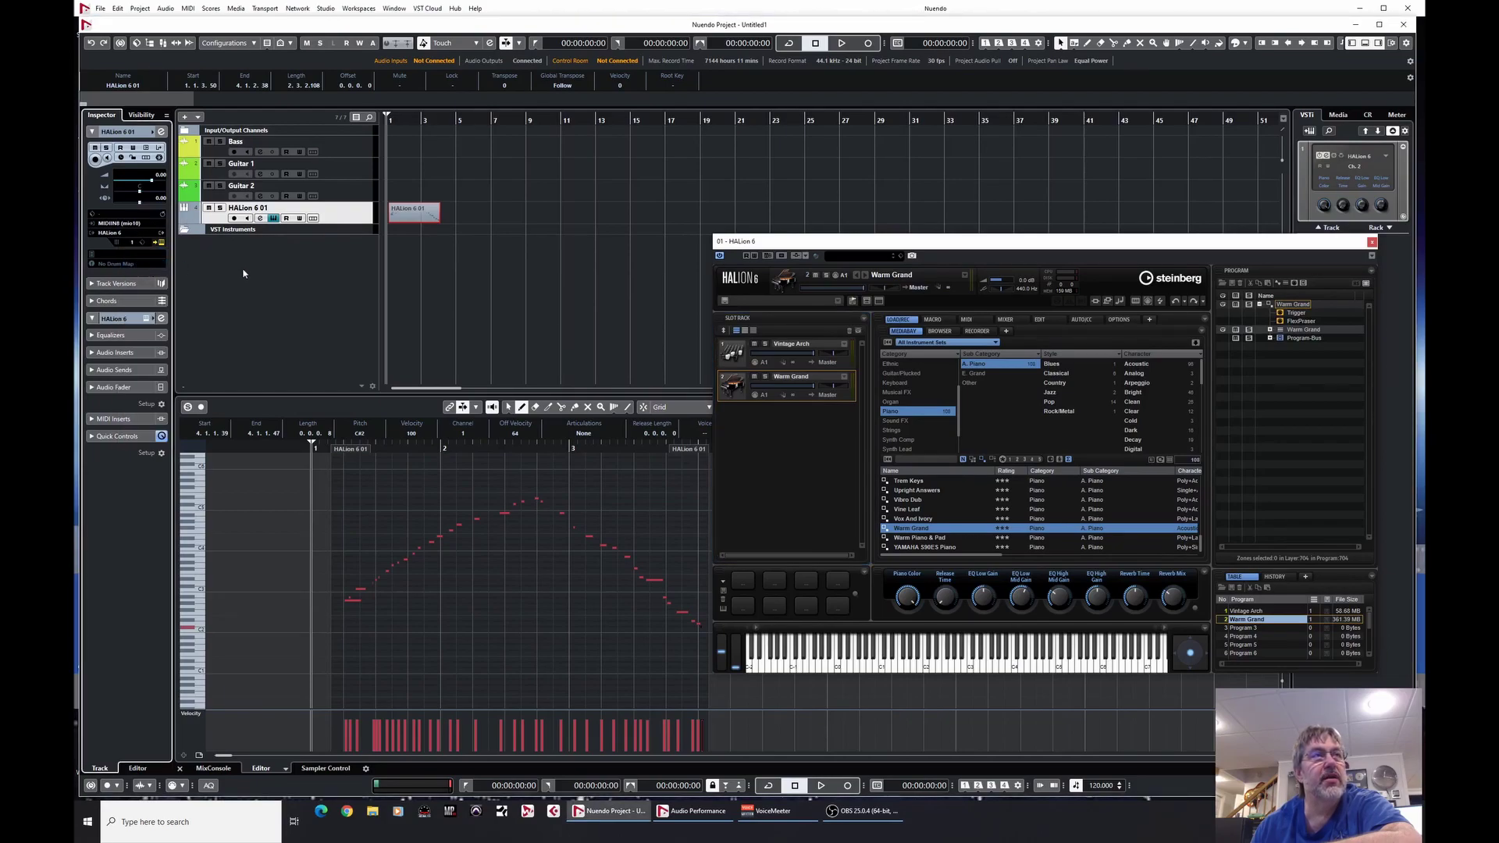
{"action": "left_click", "coordinate": [821, 785]}
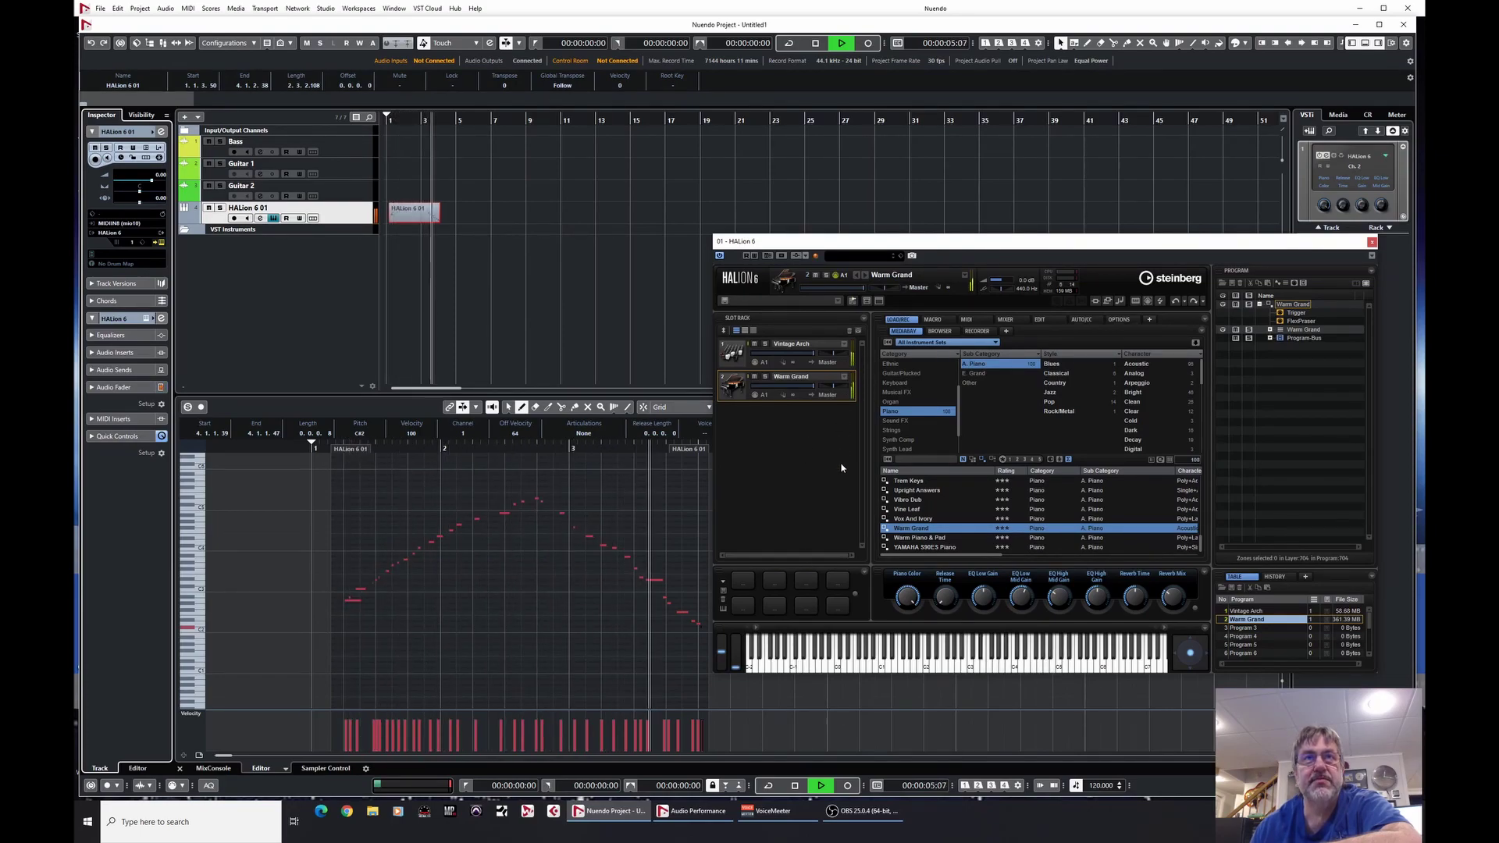
{"action": "key", "text": "space"}
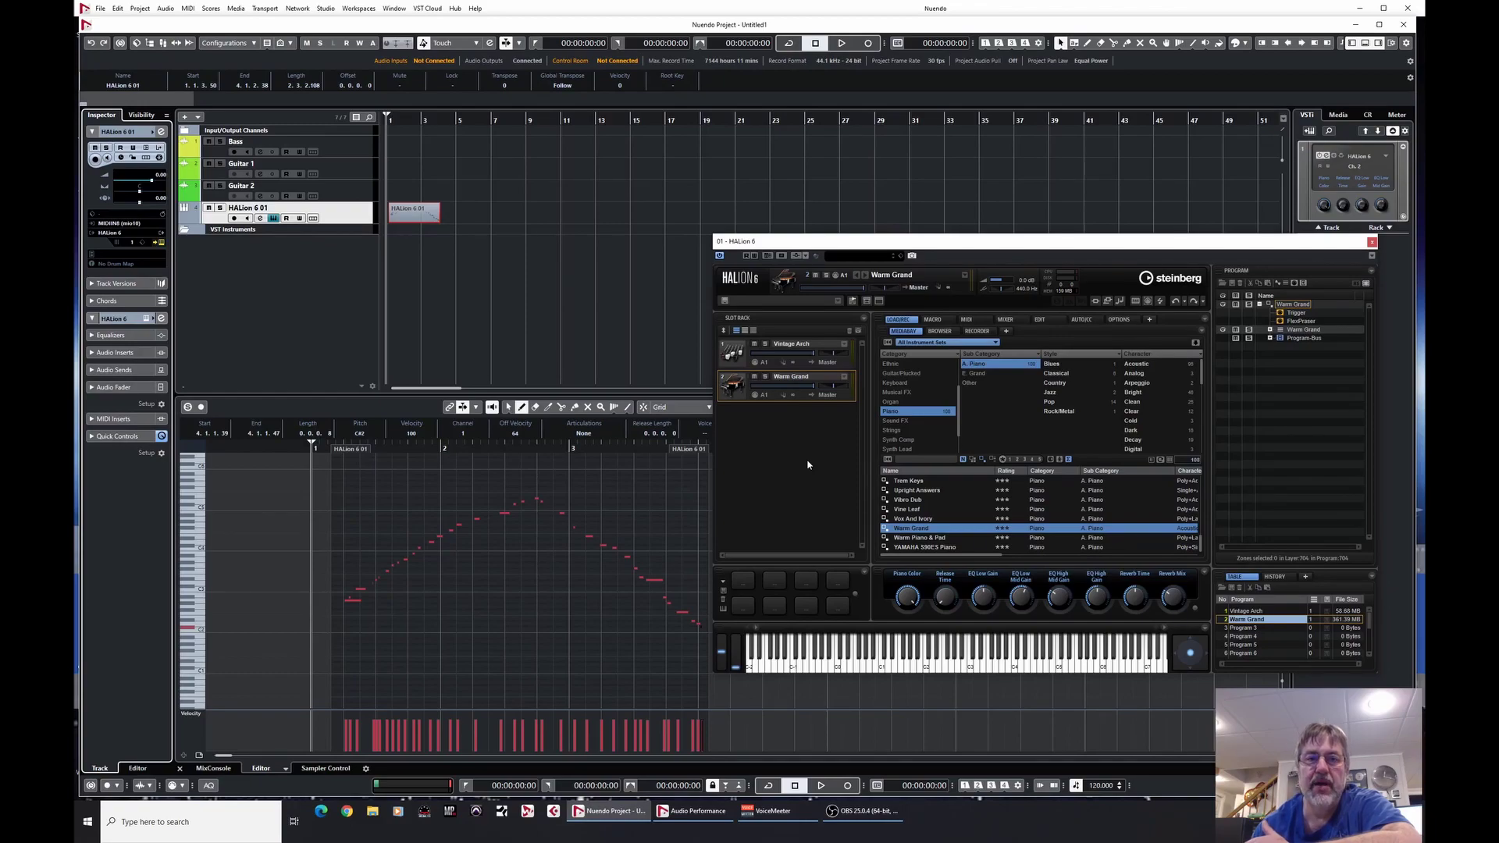
Step: Close HALion and remove the HALion 6 01 track and its part, confirming the deletion
{"action": "left_click", "coordinate": [1372, 243]}
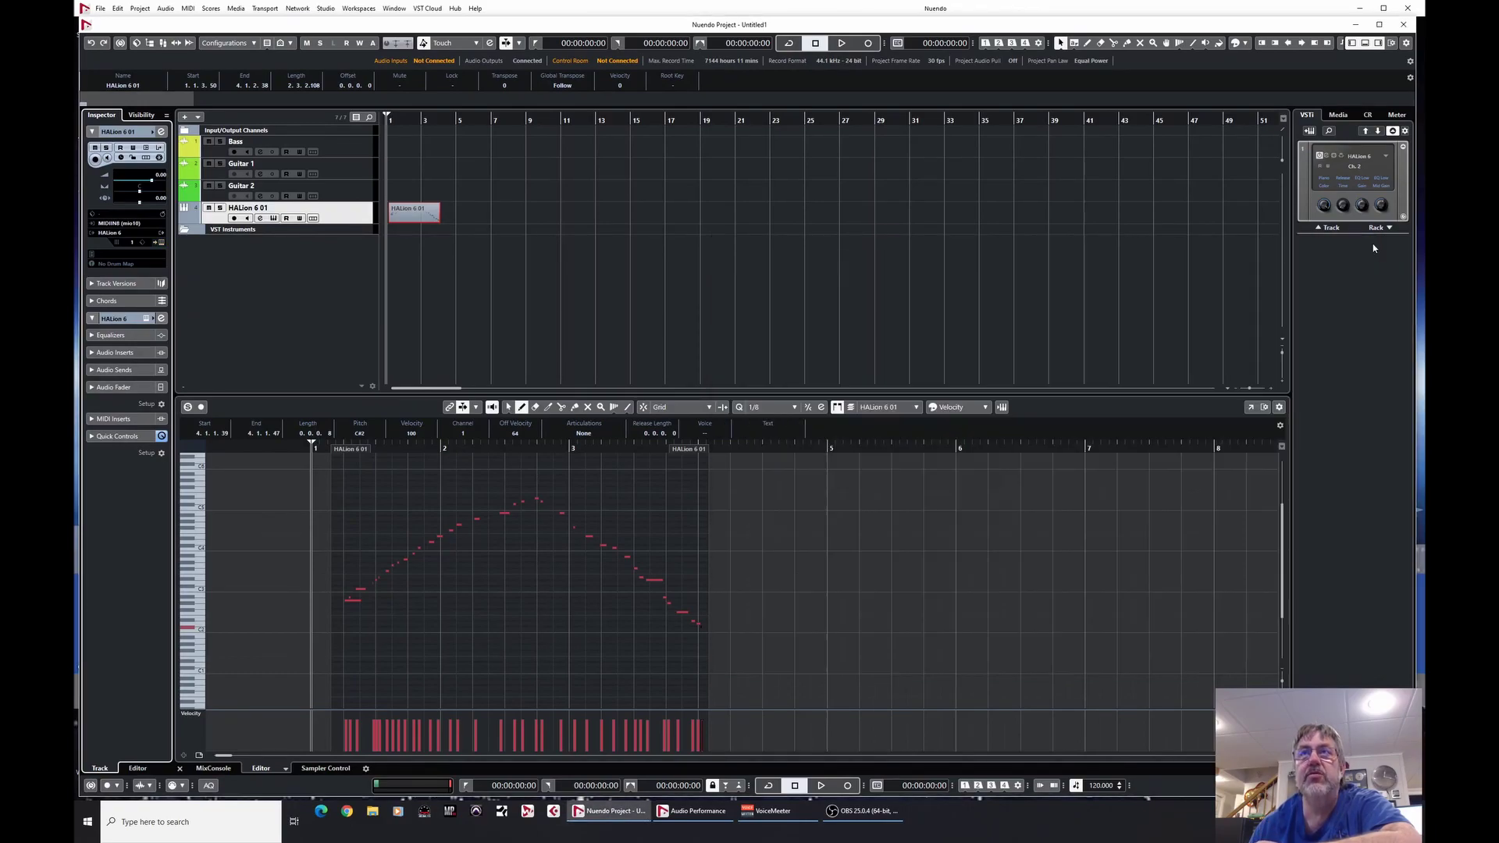
{"action": "right_click", "coordinate": [351, 215]}
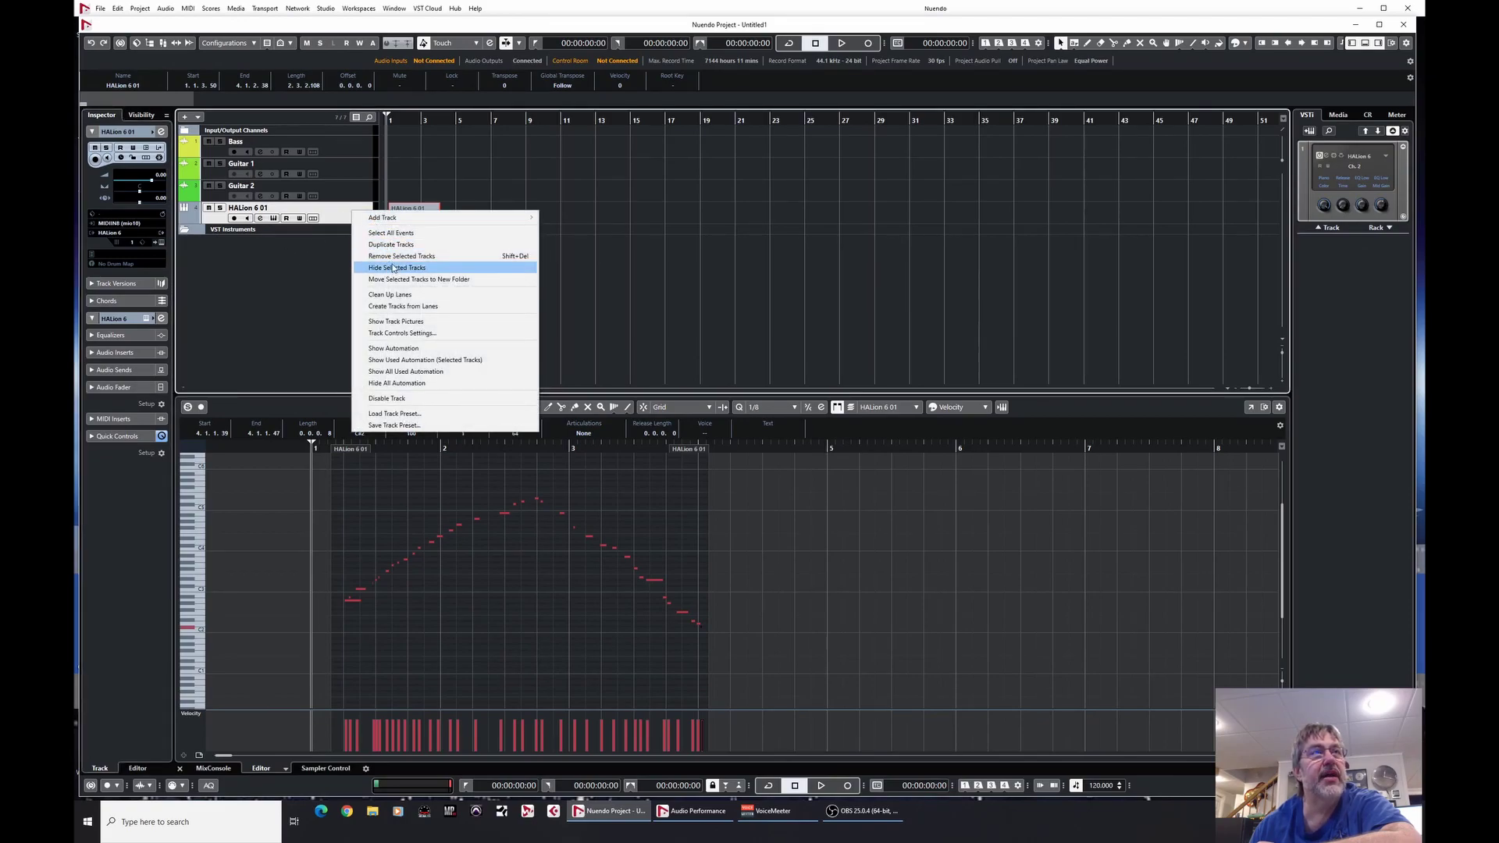
{"action": "left_click", "coordinate": [394, 256]}
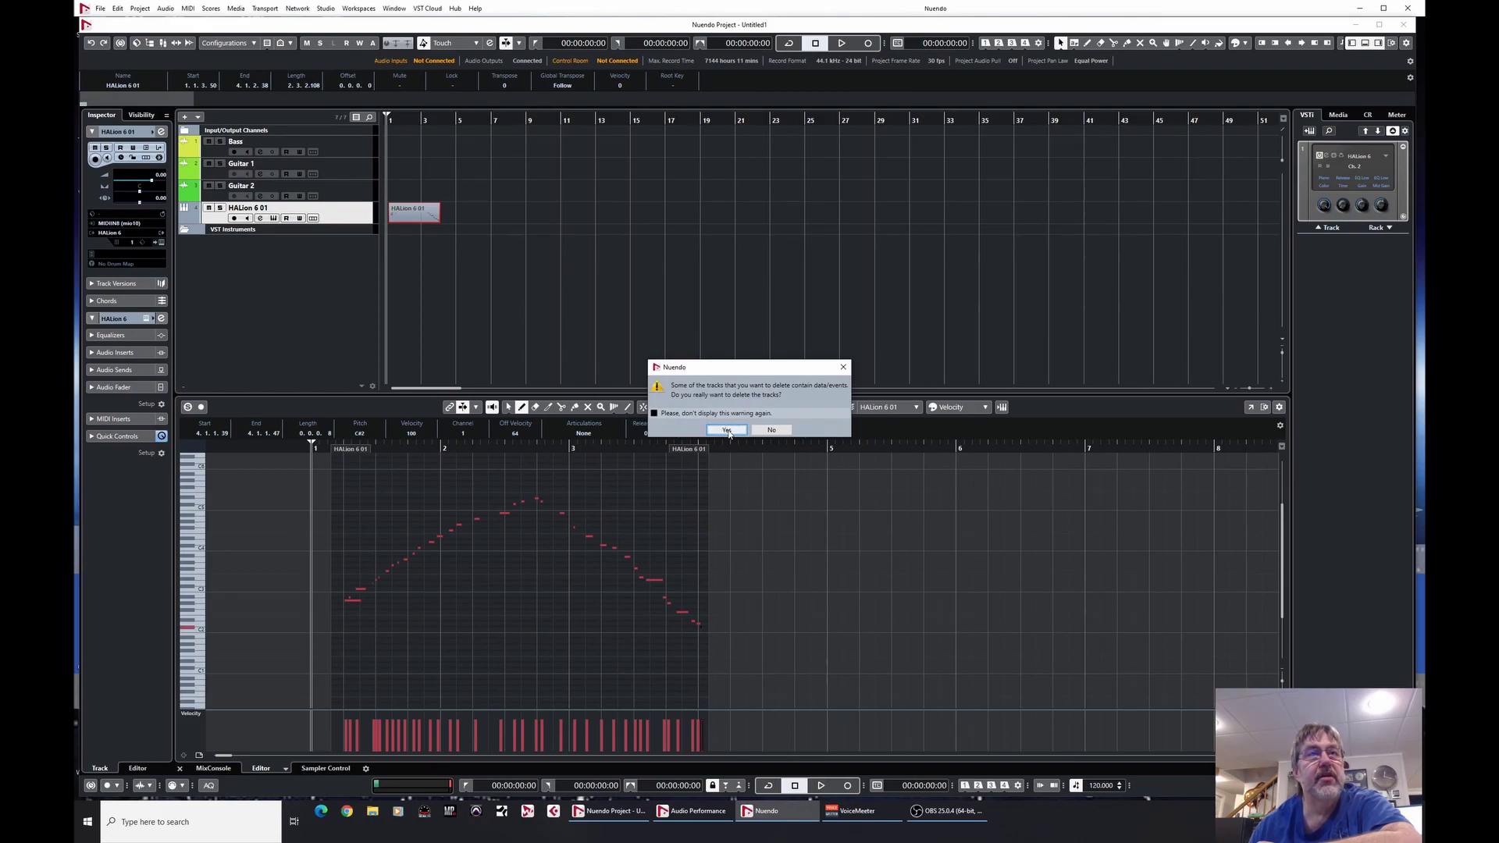
{"action": "left_click", "coordinate": [726, 430]}
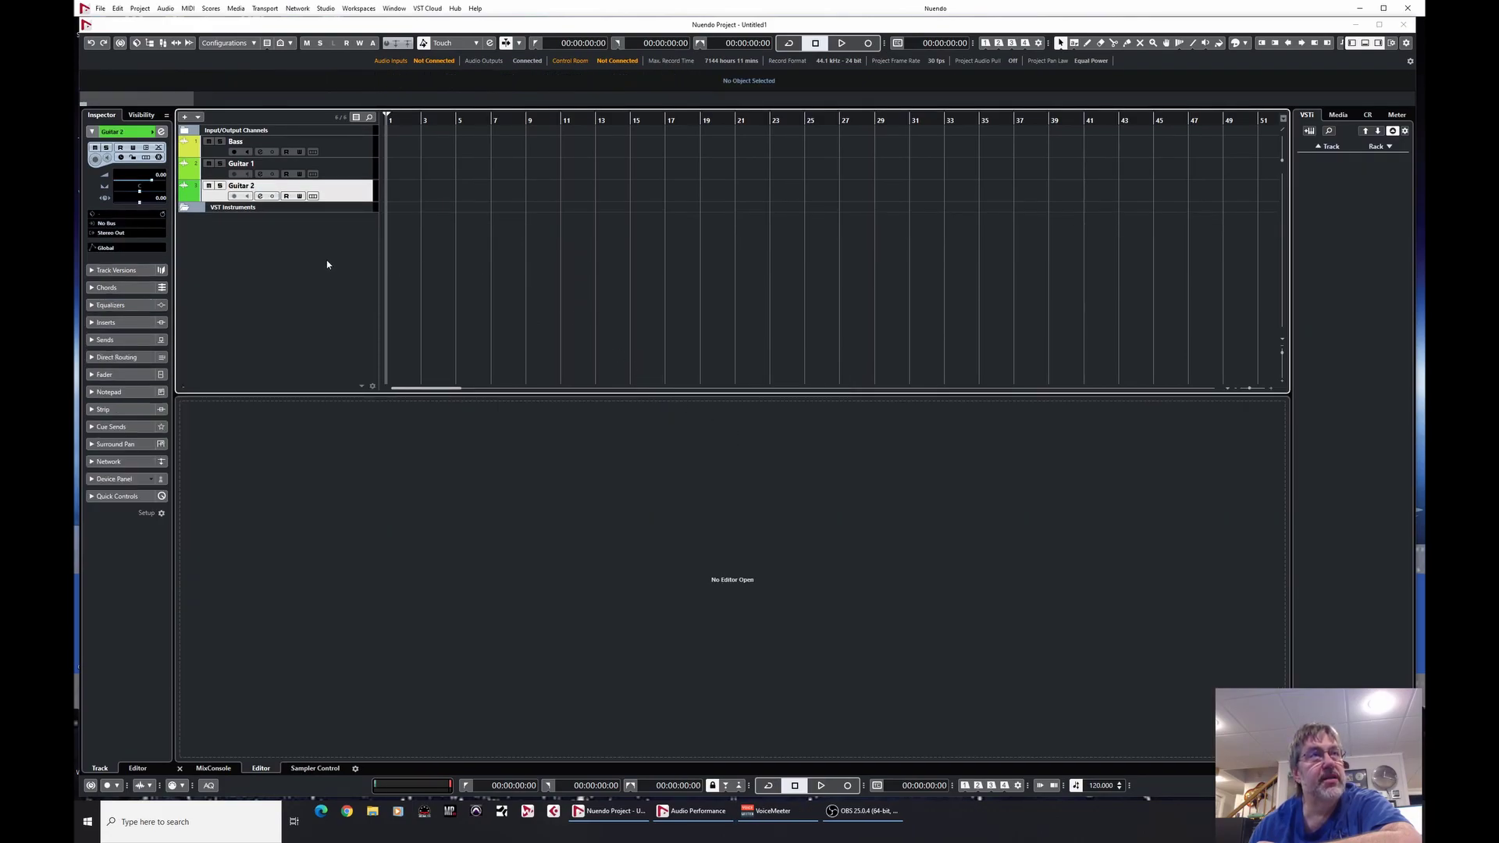
Step: Load Sampler > HALion 6 in the VST Instruments rack and create its MIDI track
{"action": "left_click", "coordinate": [1378, 151]}
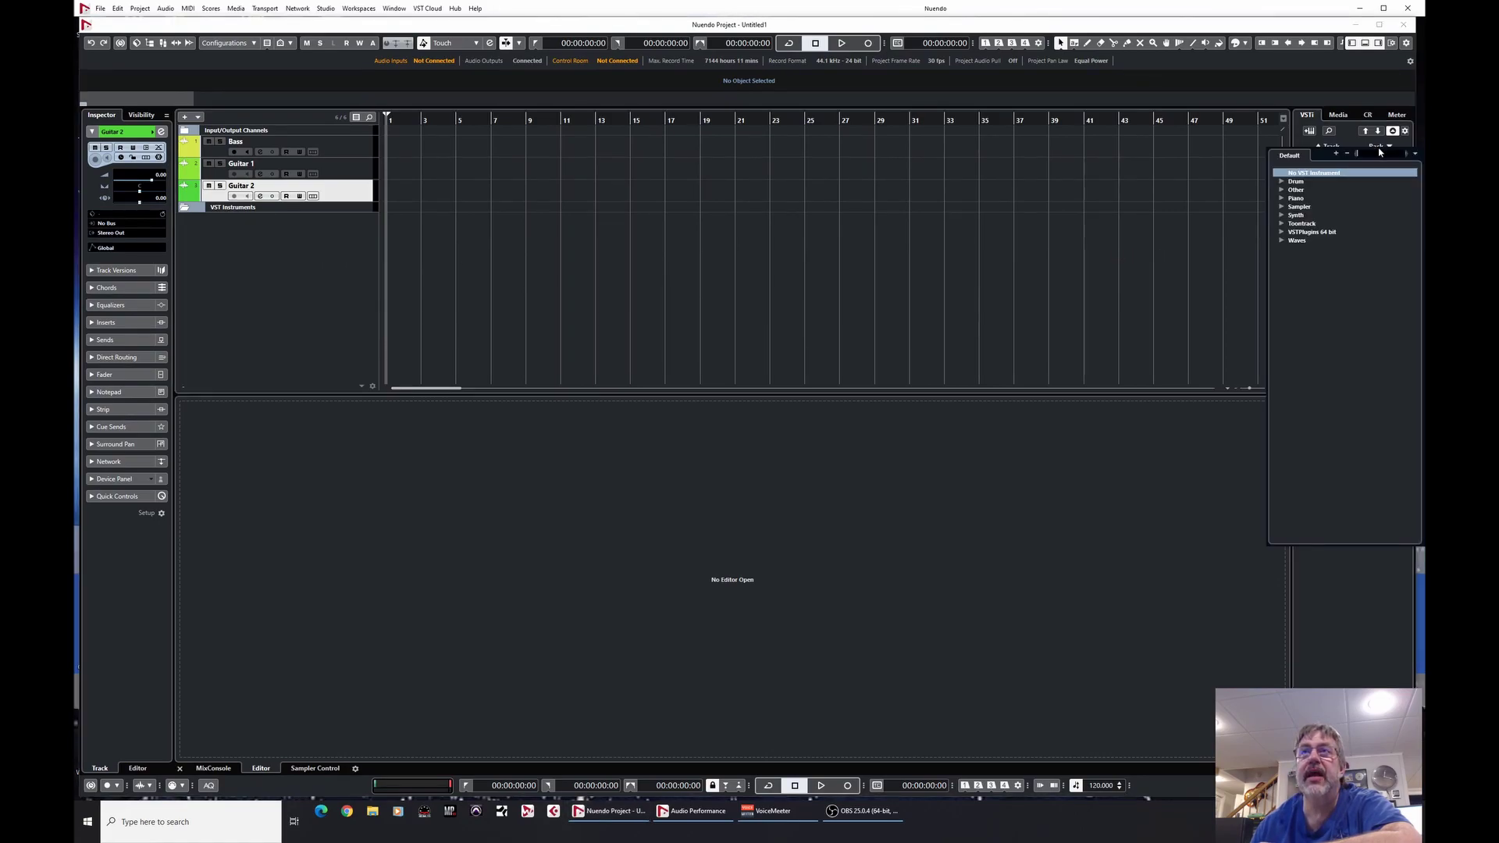
{"action": "left_click", "coordinate": [1280, 206]}
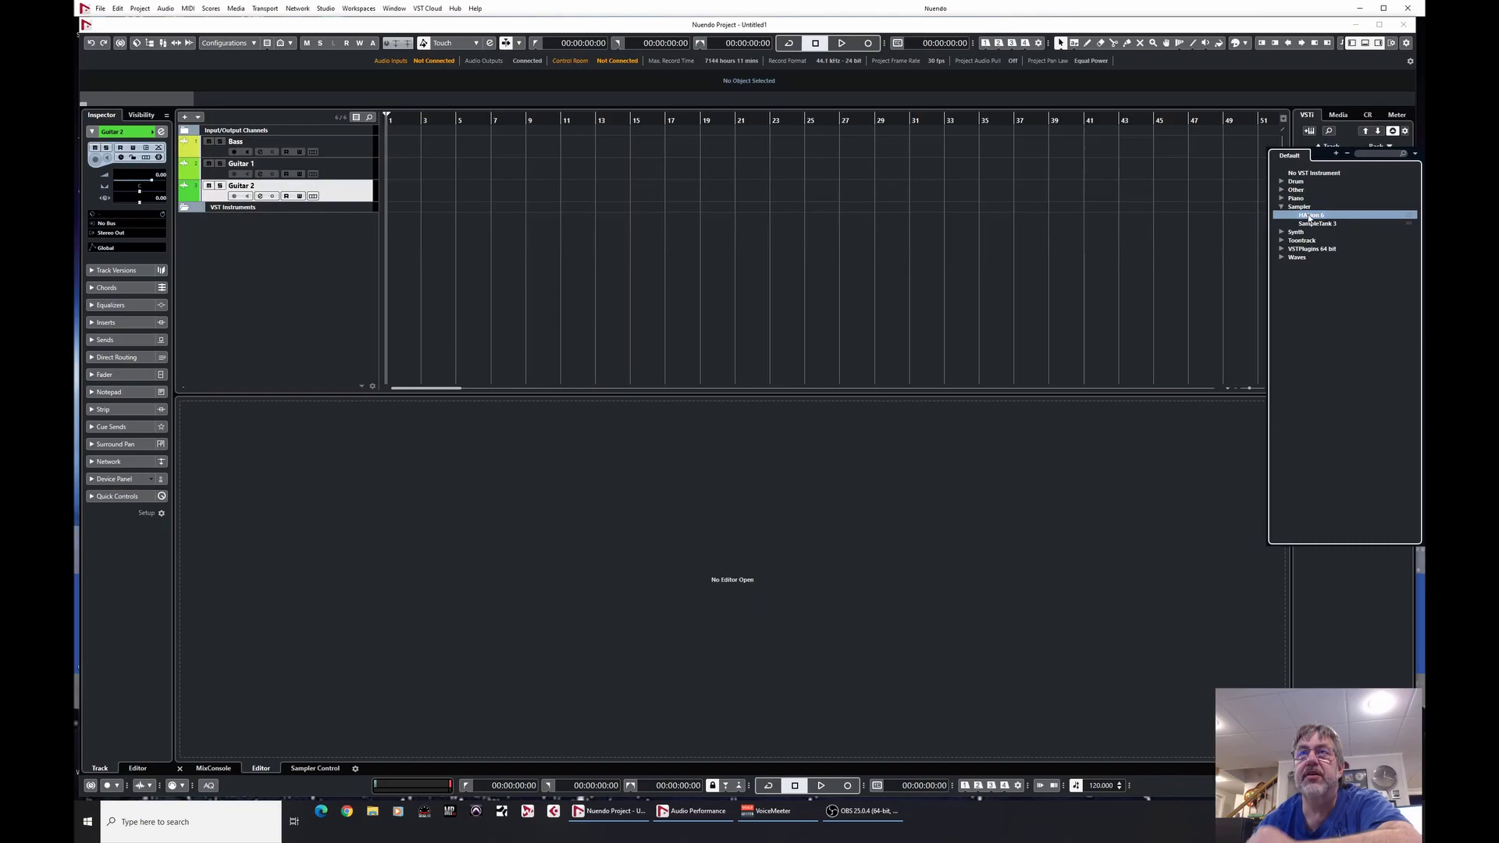
{"action": "left_click", "coordinate": [1308, 215]}
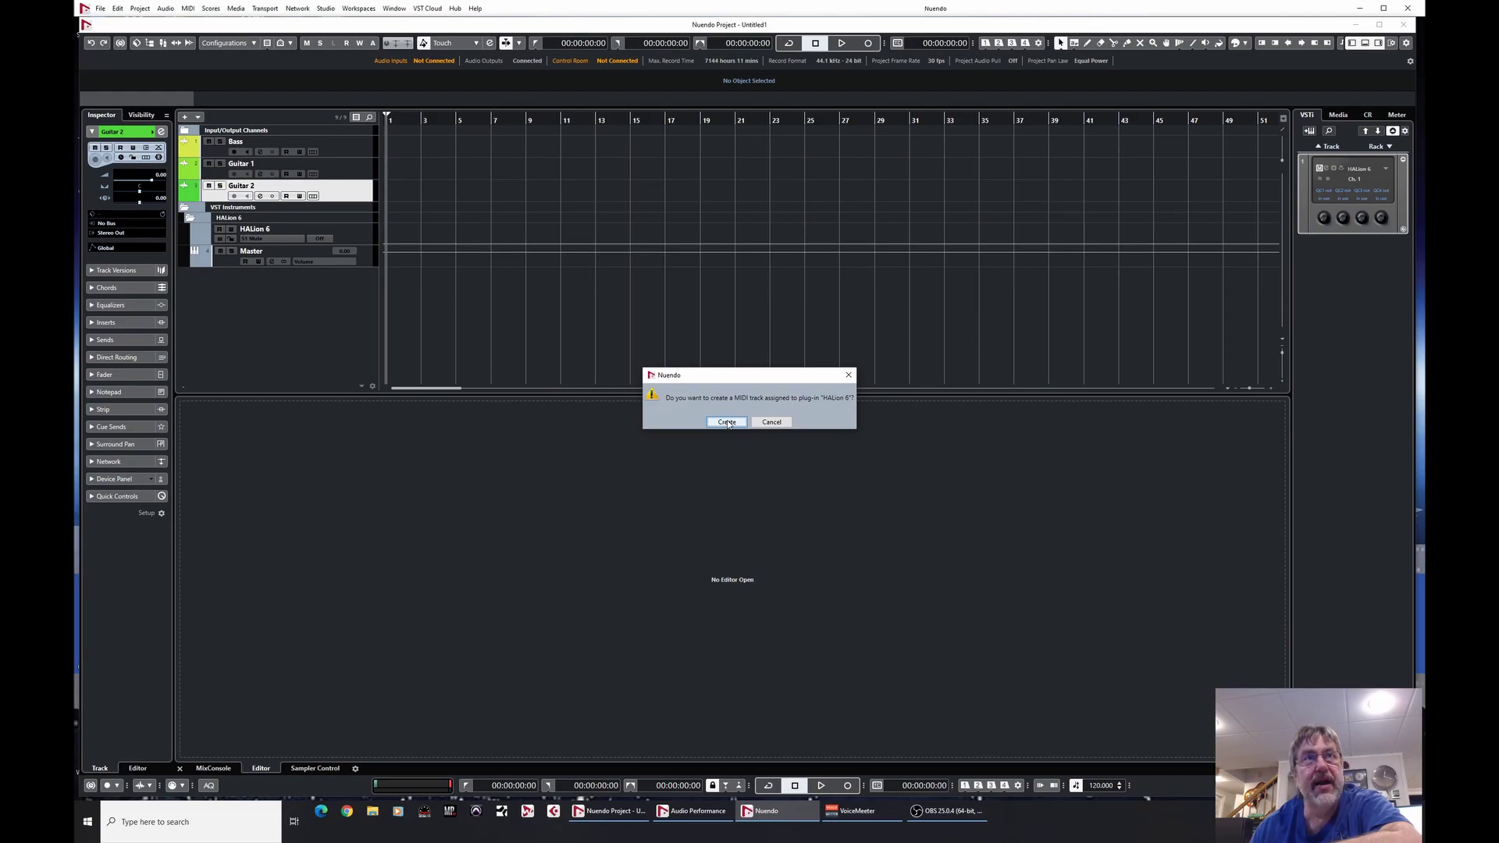
{"action": "left_click", "coordinate": [727, 422]}
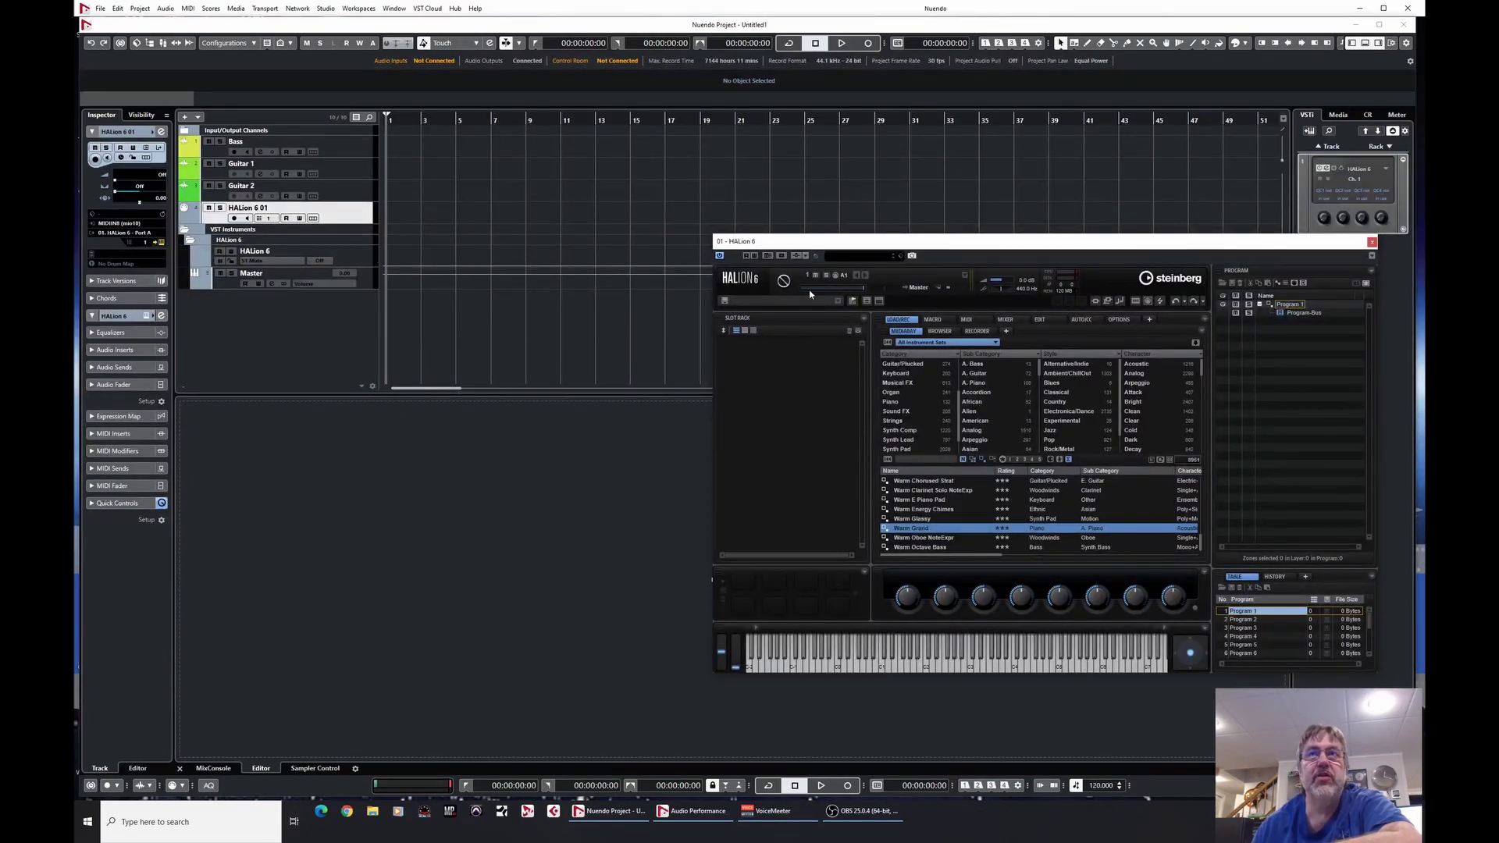
Step: Load Warm Grand into HALion slot 1 from the MediaBay and play three test notes
{"action": "left_click_drag", "start_coordinate": [908, 246], "coordinate": [922, 263]}
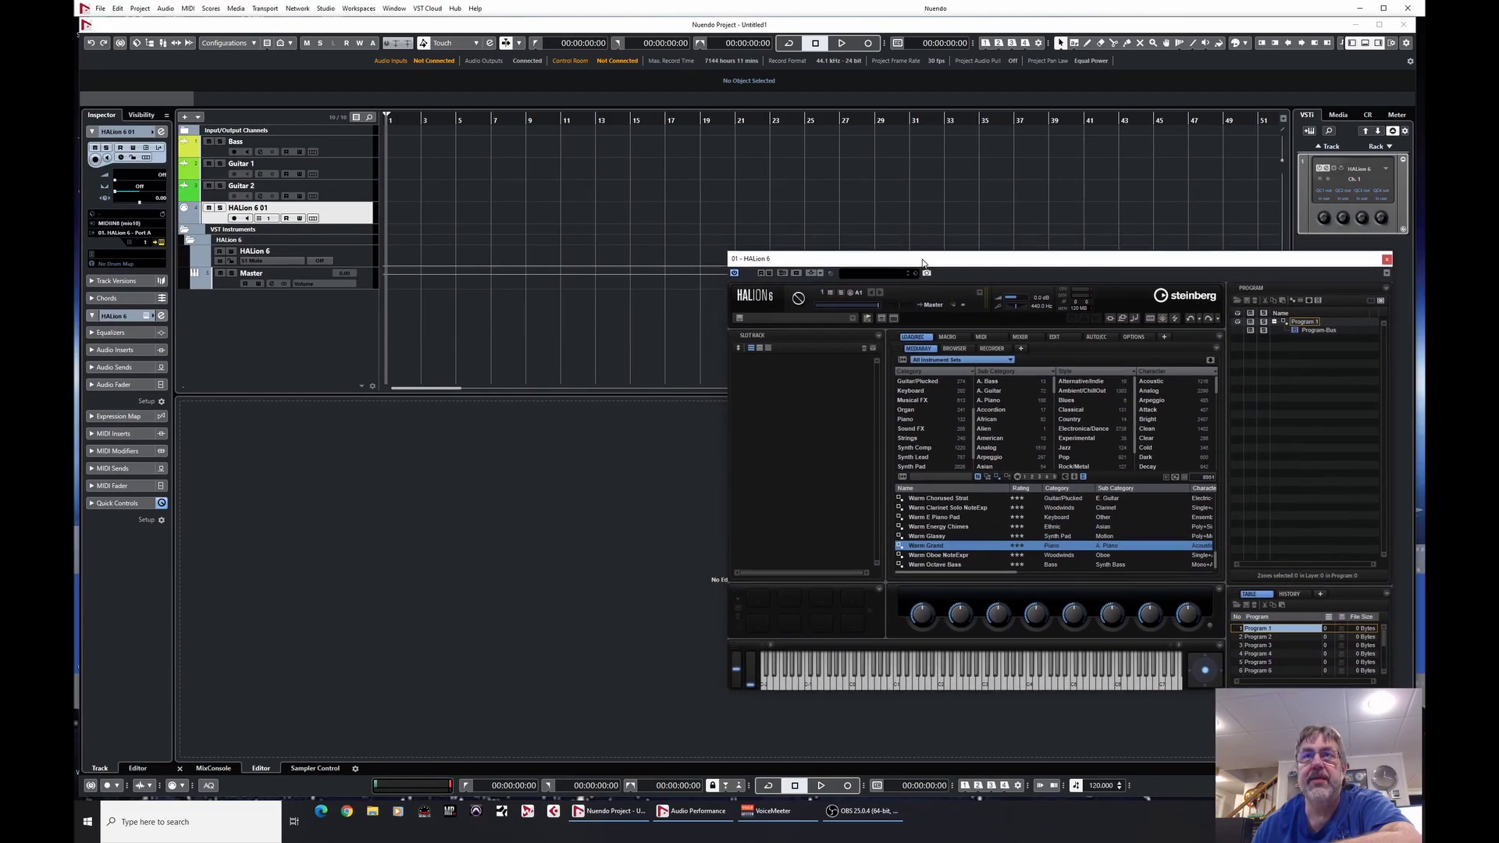
{"action": "double_click", "coordinate": [931, 546]}
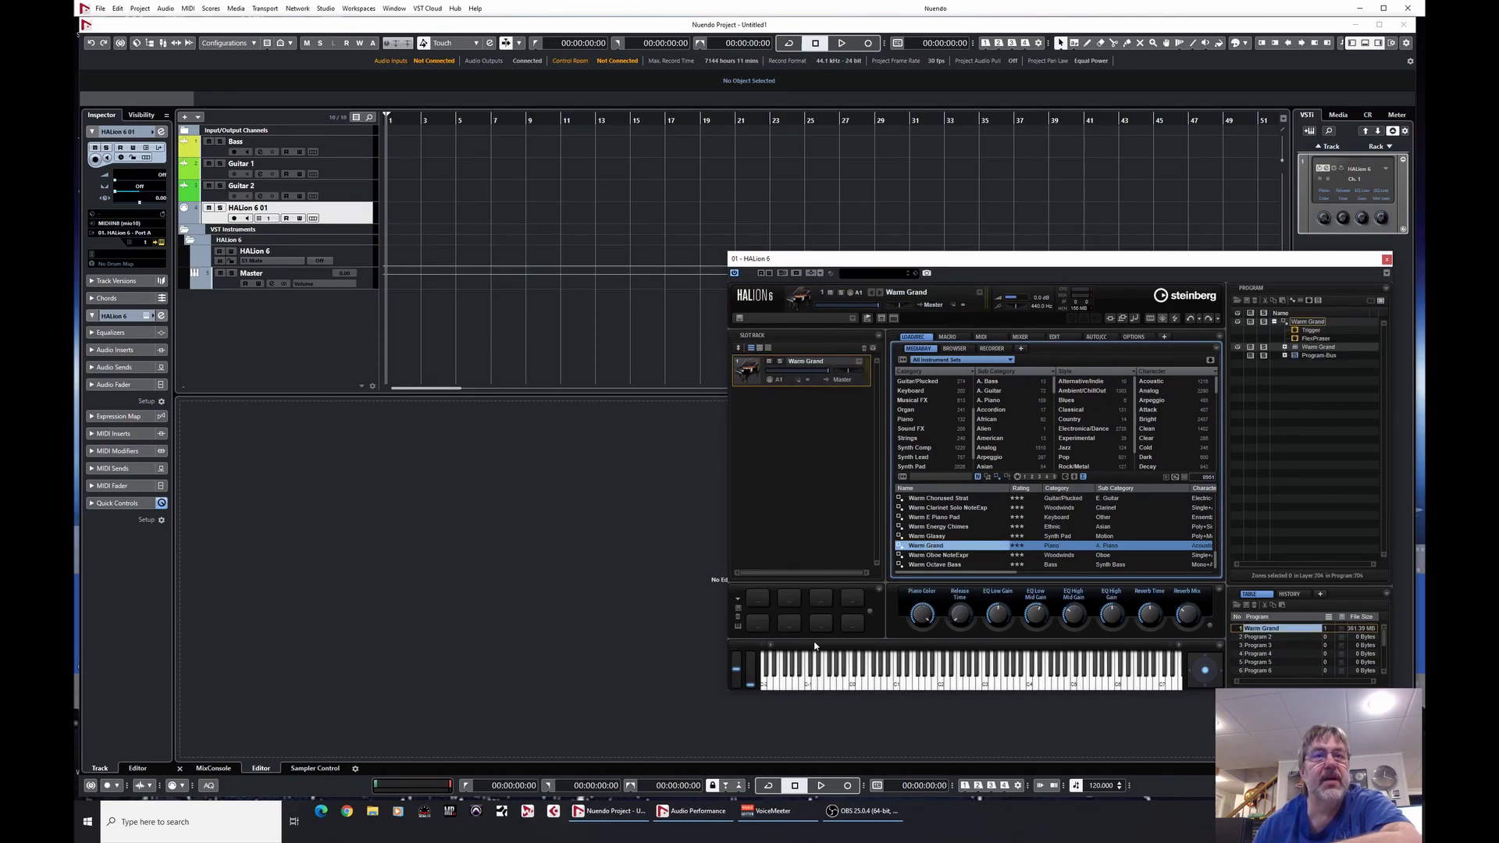
{"action": "left_click", "coordinate": [999, 672]}
{"action": "left_click", "coordinate": [941, 671]}
{"action": "left_click", "coordinate": [1053, 671]}
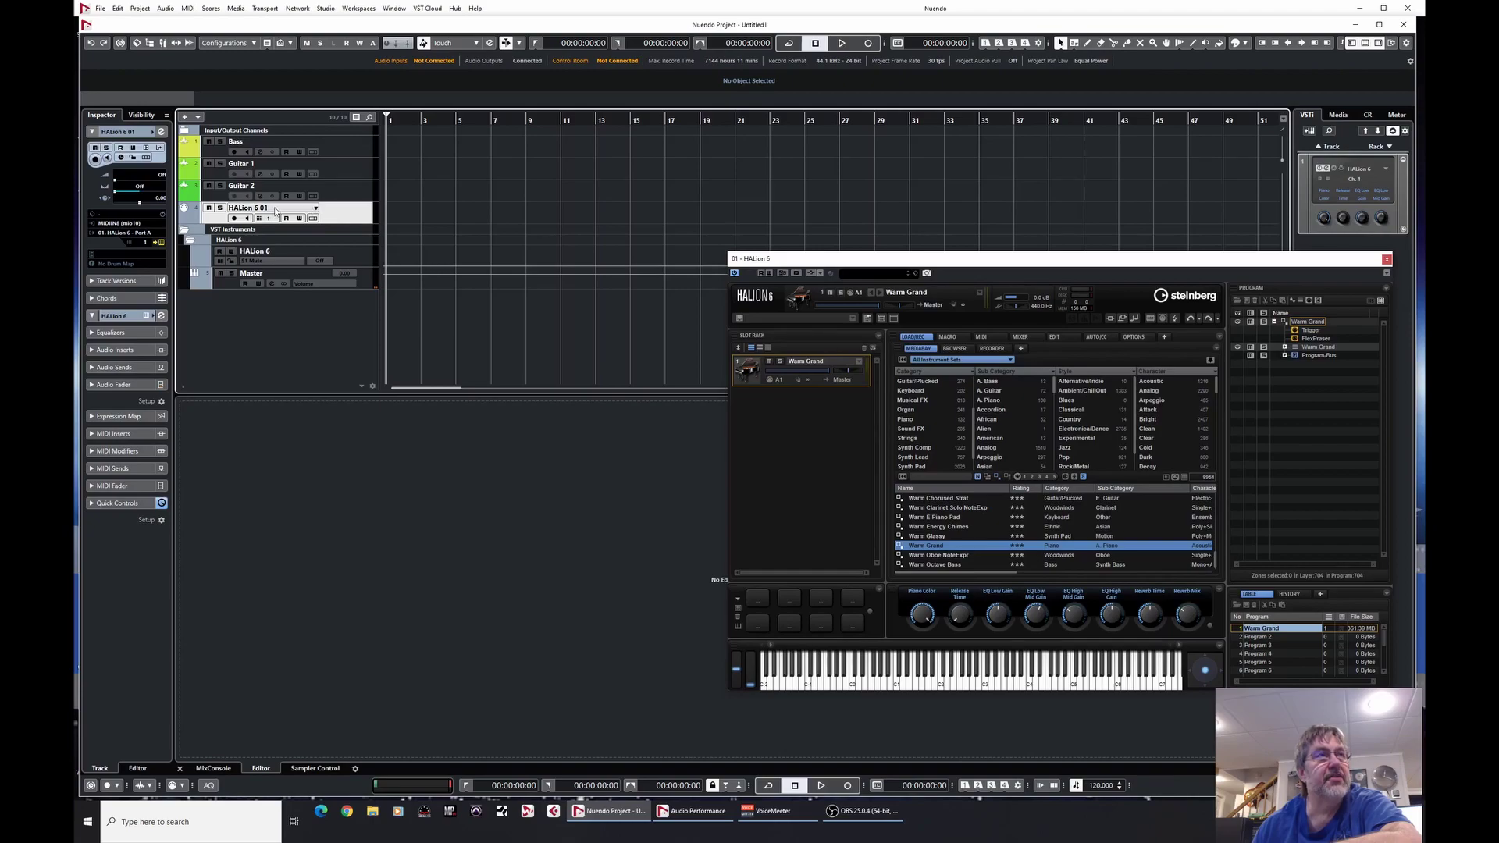
{"action": "left_click", "coordinate": [117, 223]}
{"action": "left_click", "coordinate": [116, 226]}
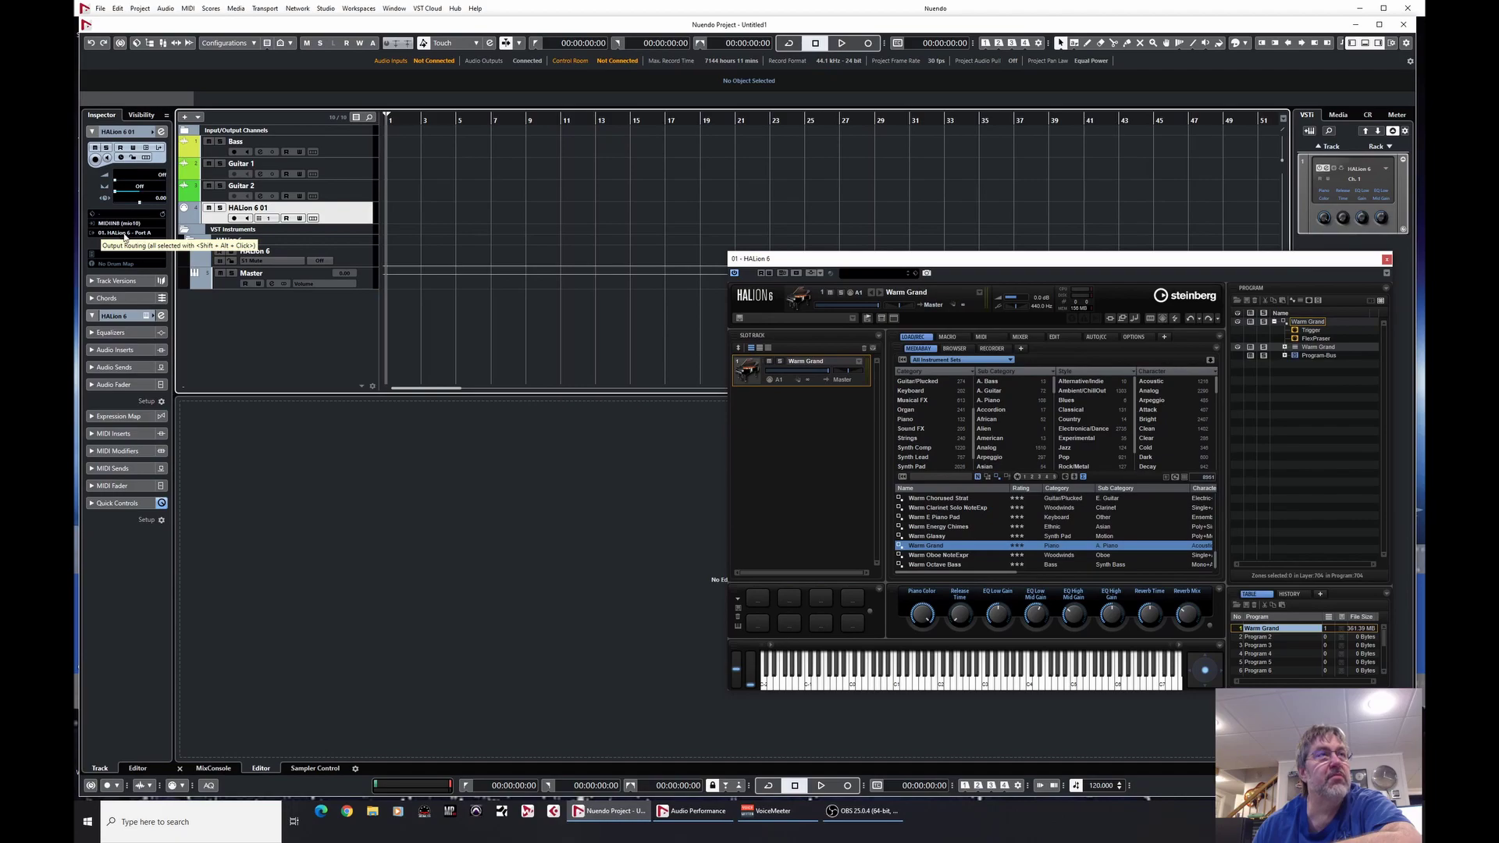
{"action": "left_click", "coordinate": [125, 234]}
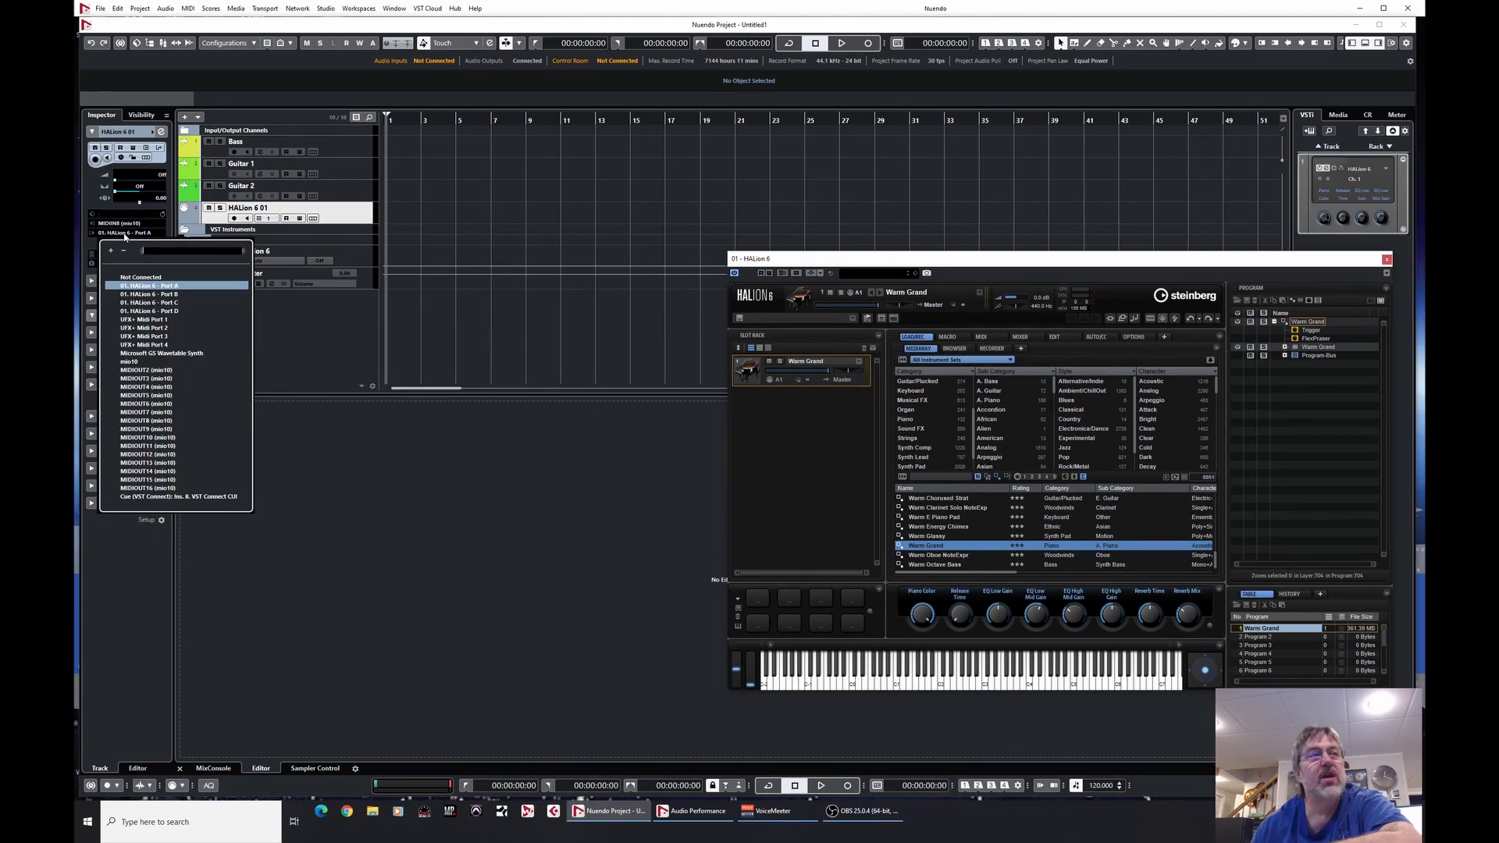
{"action": "left_click", "coordinate": [312, 339]}
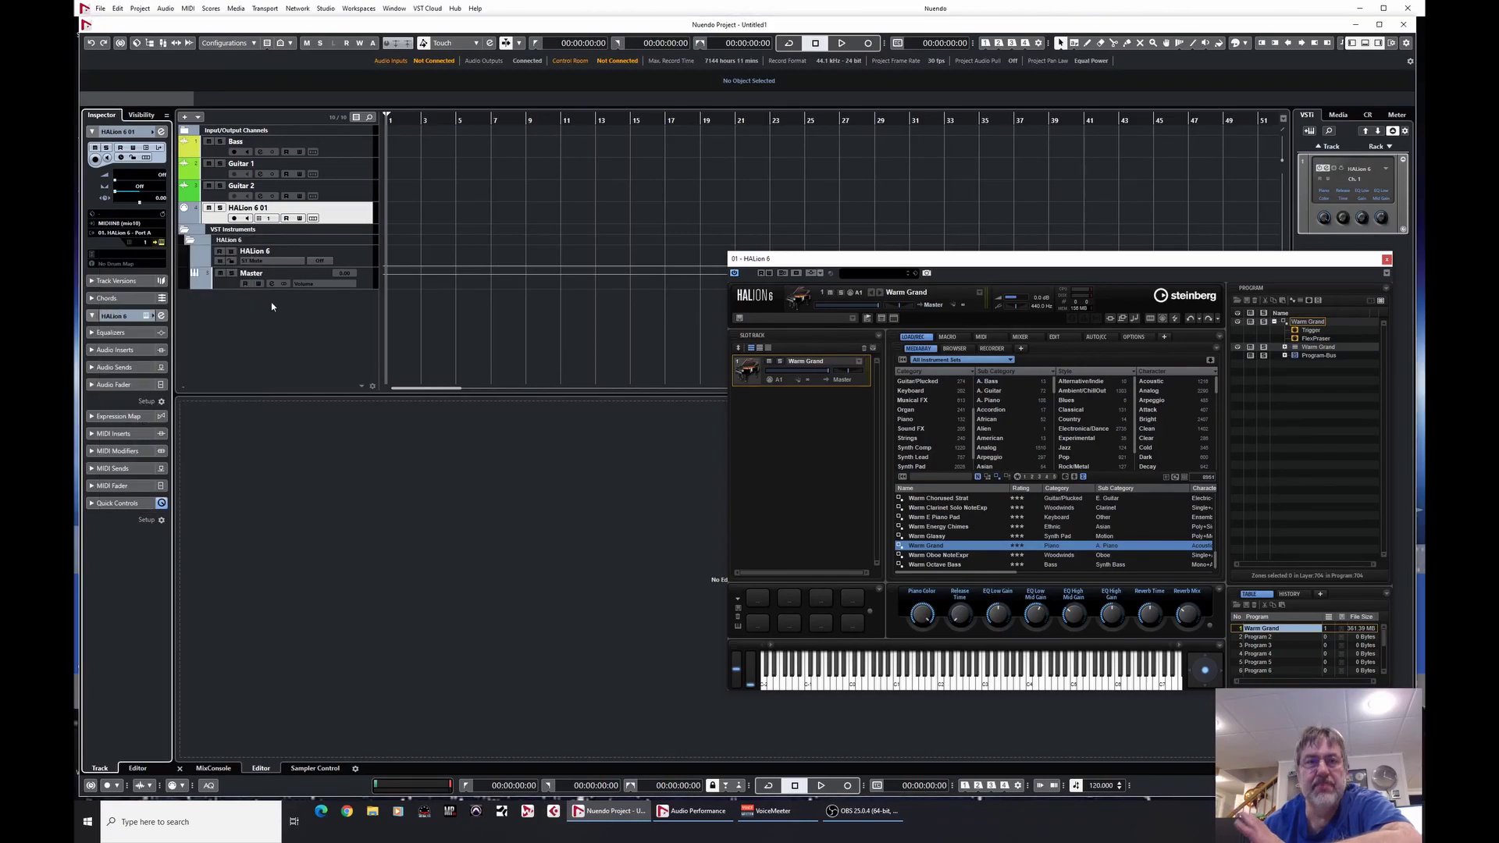
{"action": "left_click", "coordinate": [147, 248]}
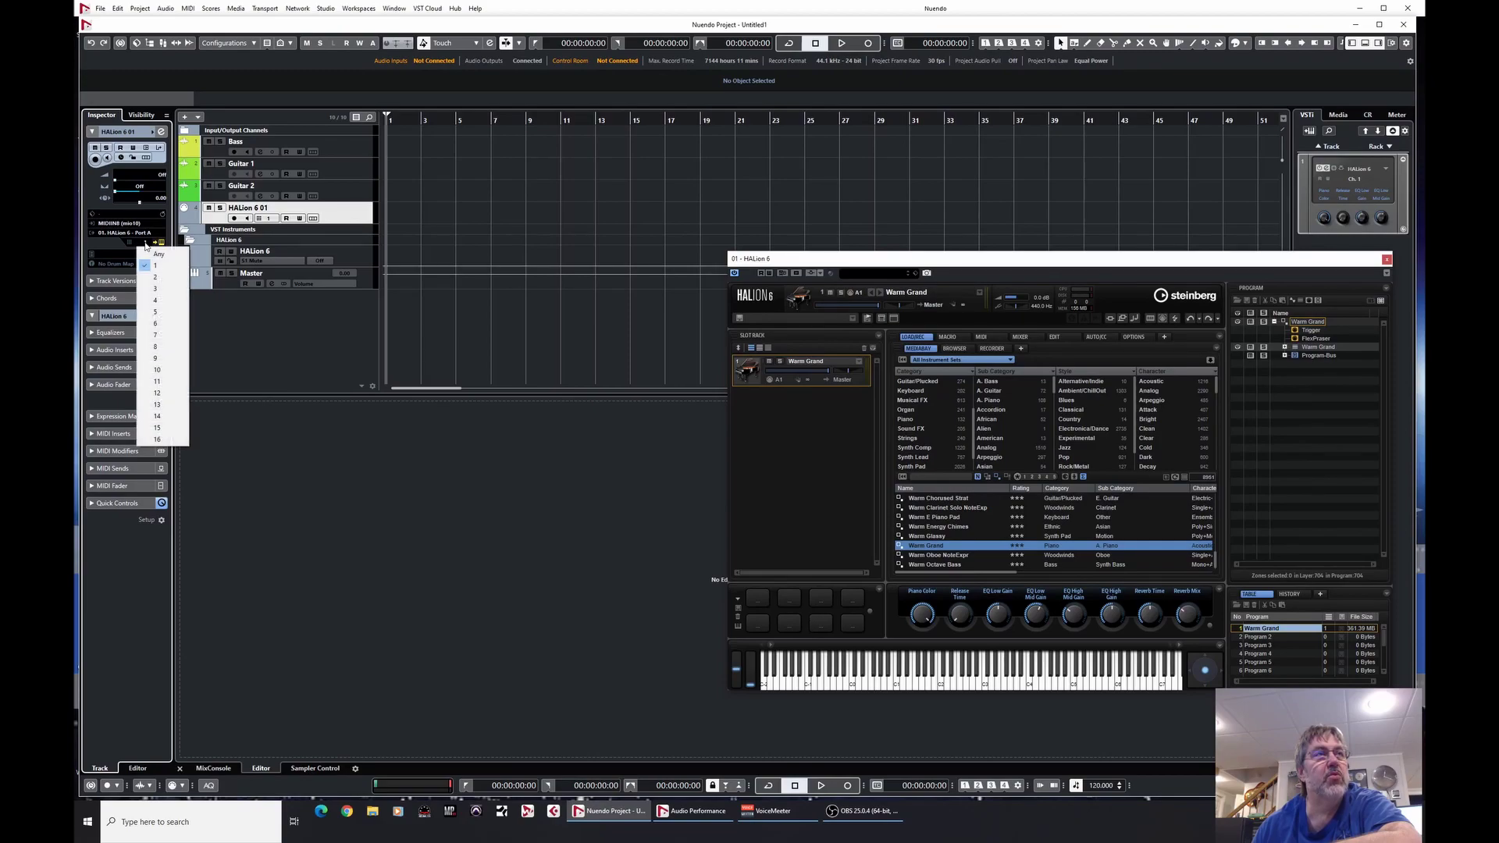
{"action": "left_click", "coordinate": [299, 357]}
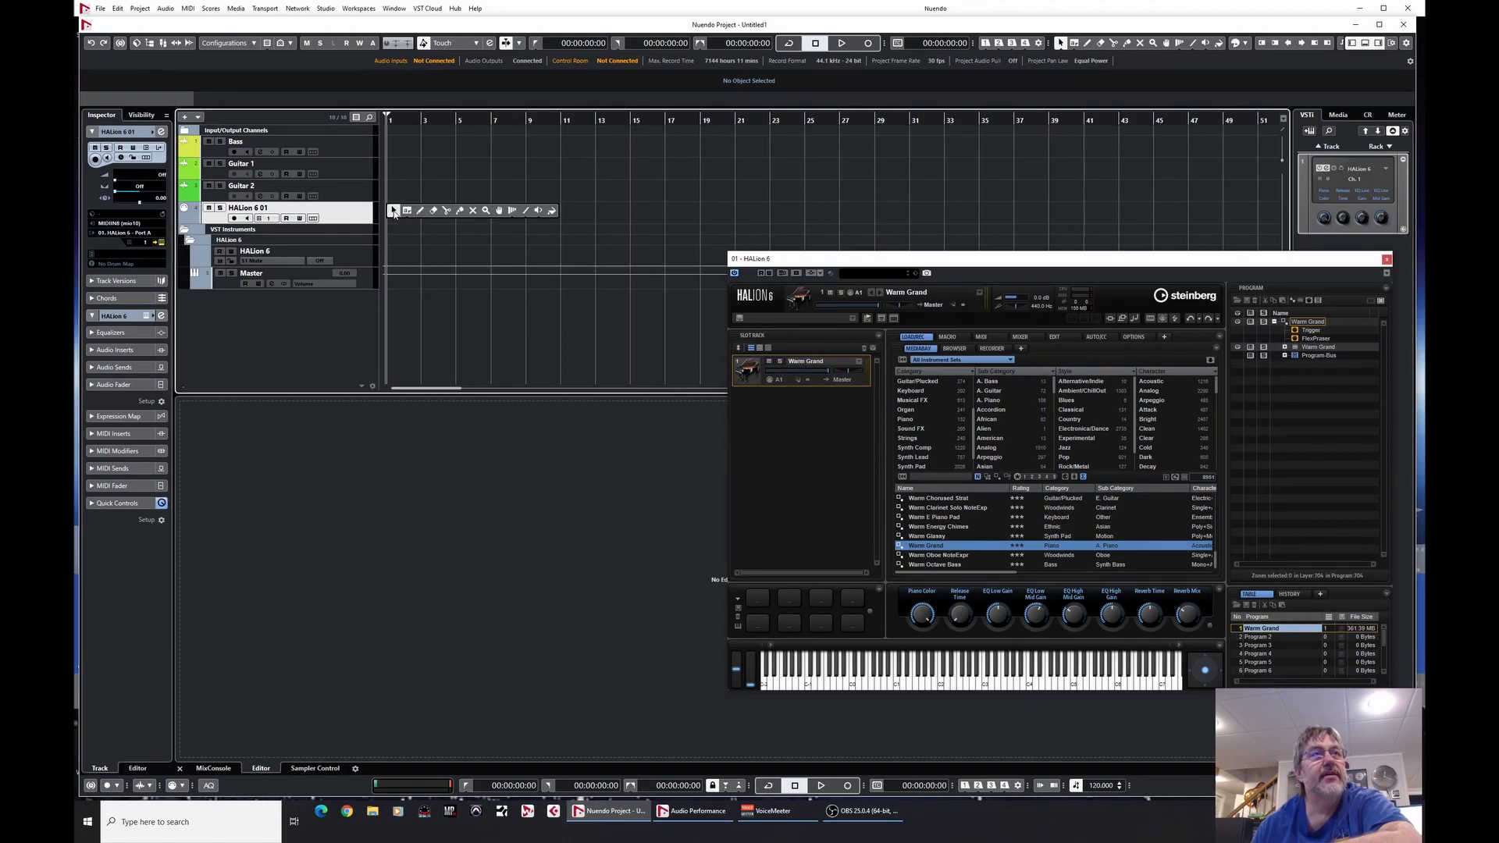
Step: Draw a new part on the HALion 6 01 track from bar 1 to bar 3
{"action": "key", "text": "8"}
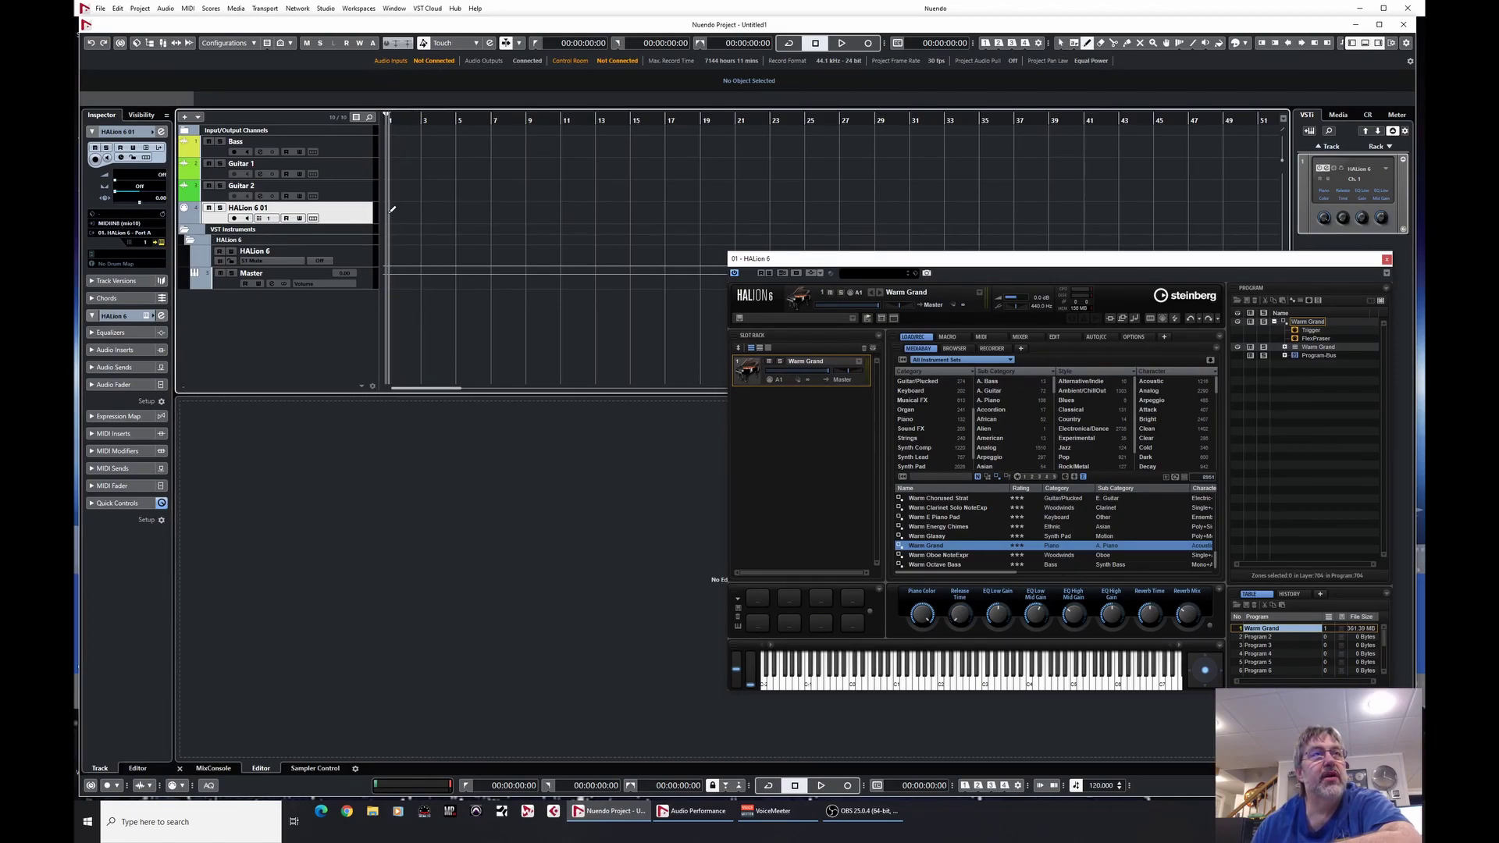
{"action": "left_click_drag", "start_coordinate": [390, 209], "coordinate": [422, 210]}
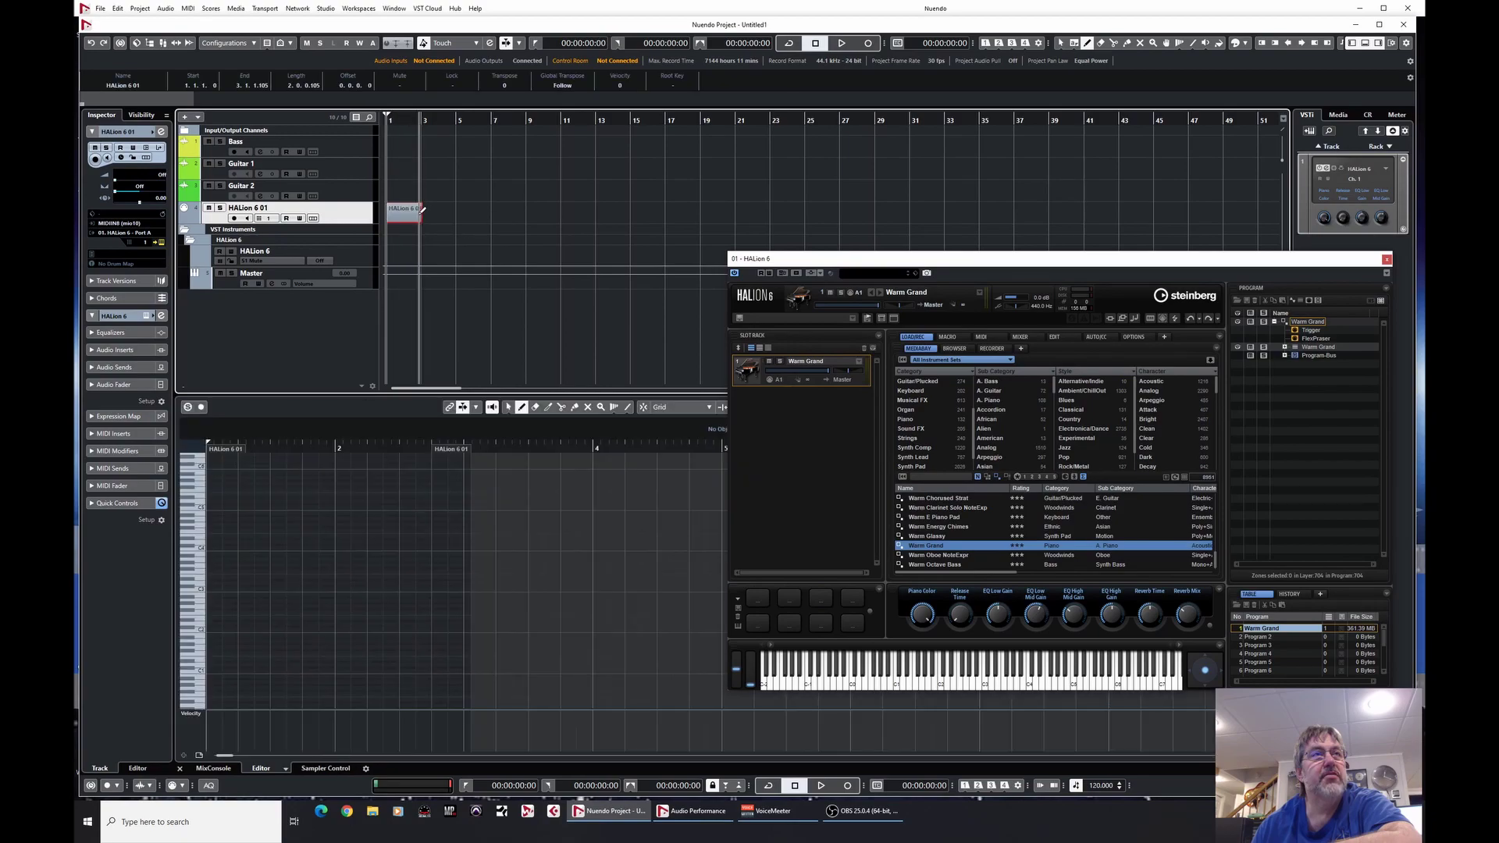
{"action": "key", "text": "1"}
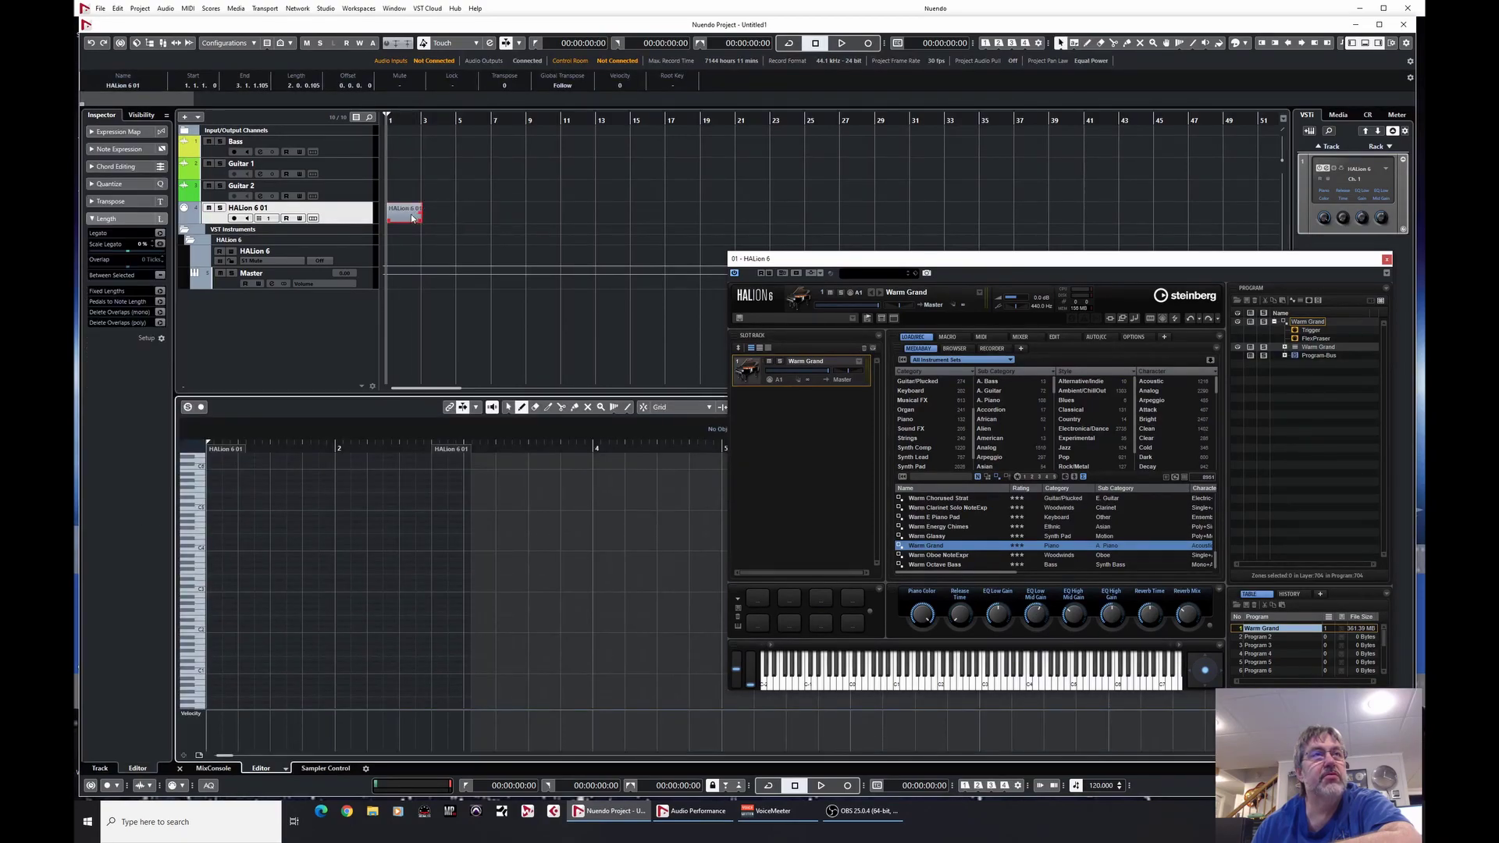
Step: Pencil a rising-then-falling run of notes and play it back through Warm Grand
{"action": "mouse_move", "coordinate": [215, 609]}
{"action": "left_mouse_down"}
{"action": "mouse_move", "coordinate": [322, 526]}
{"action": "mouse_move", "coordinate": [379, 552]}
{"action": "mouse_move", "coordinate": [474, 641]}
{"action": "left_mouse_up"}
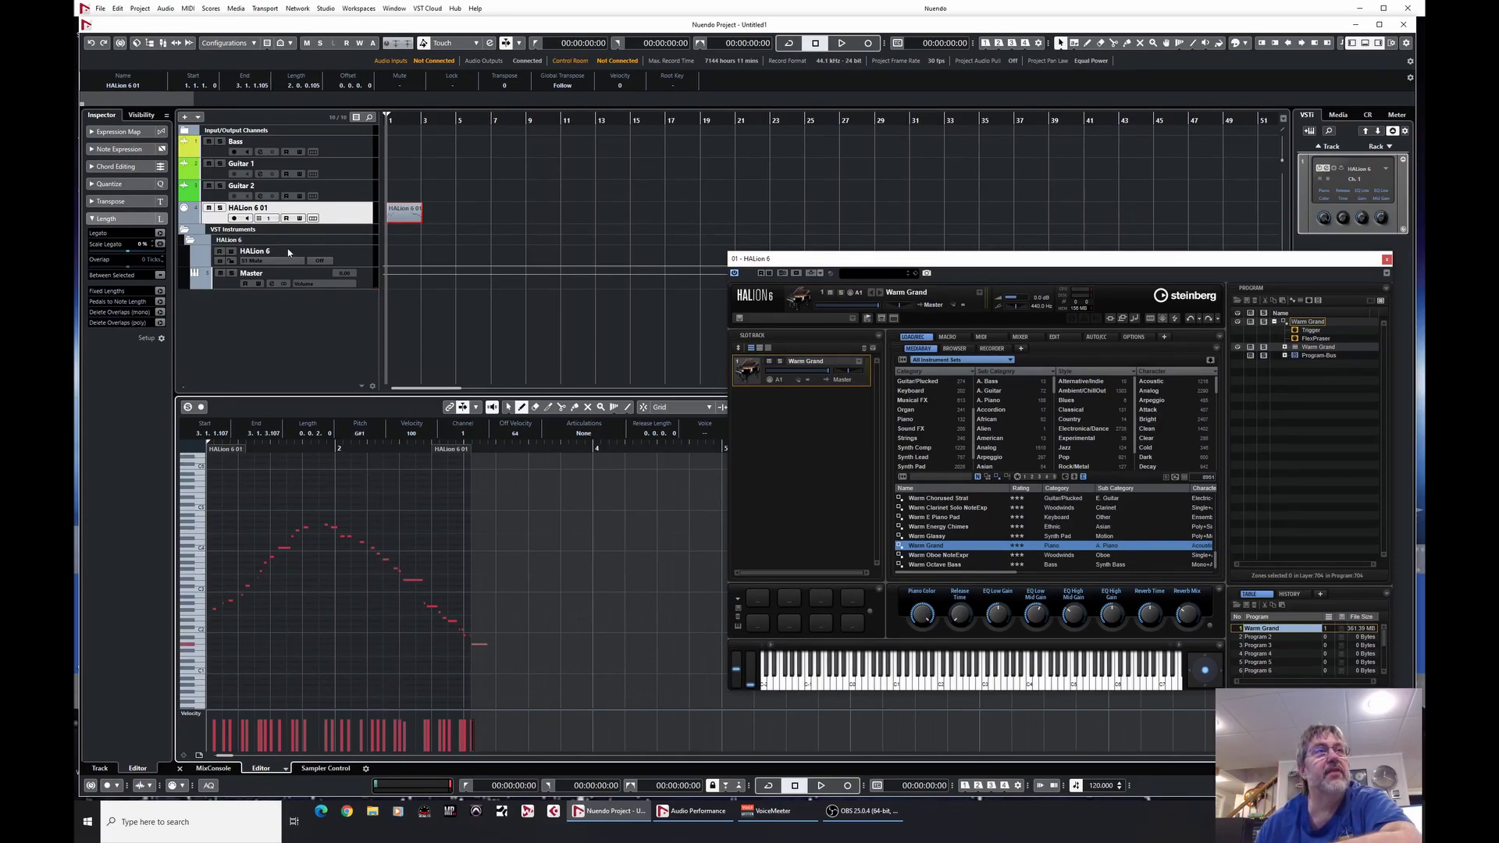
{"action": "left_click", "coordinate": [817, 786]}
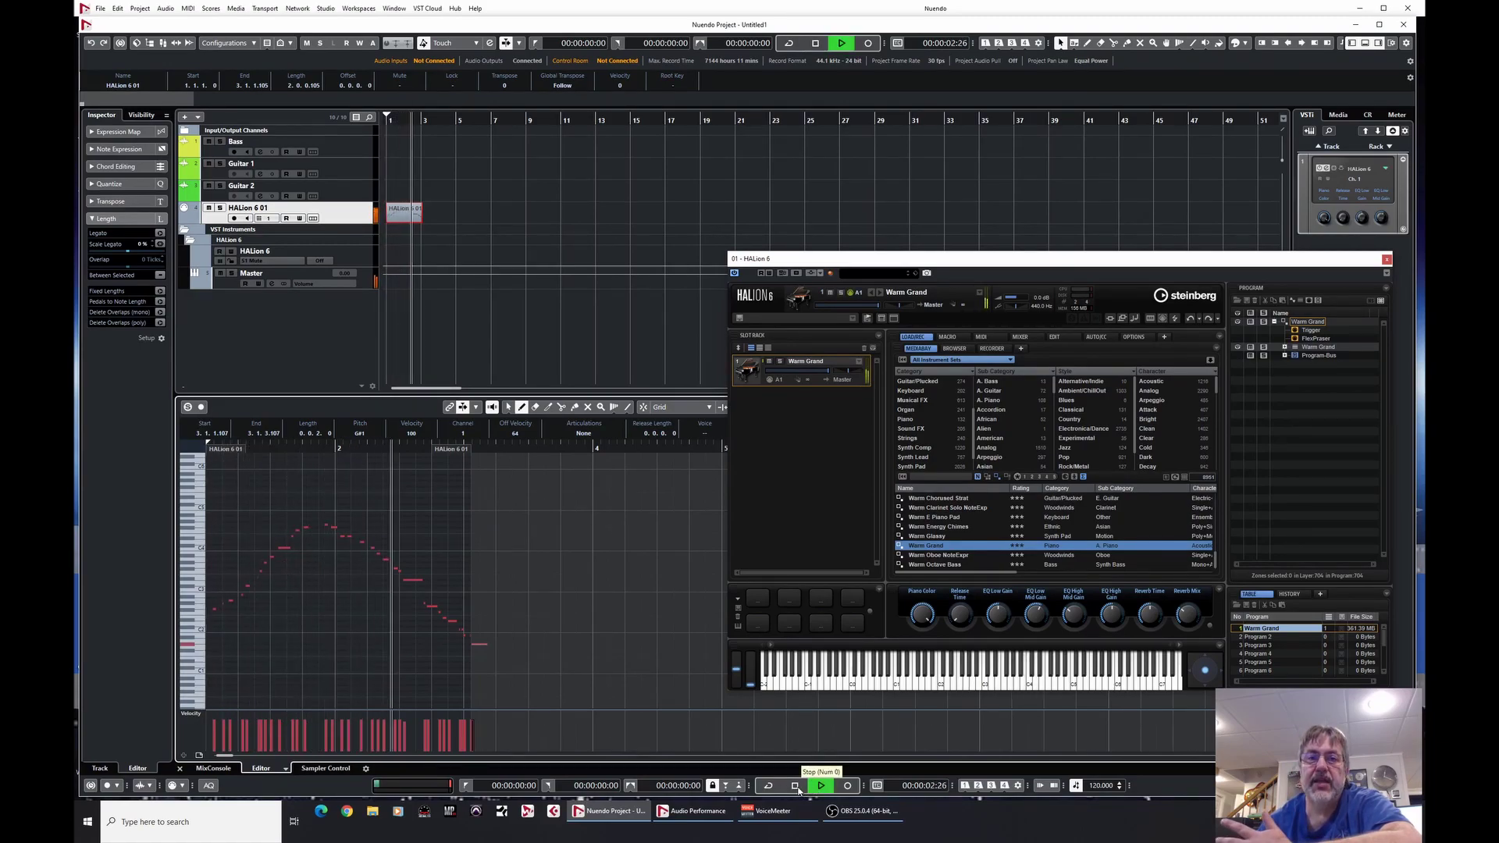
{"action": "left_click", "coordinate": [796, 785]}
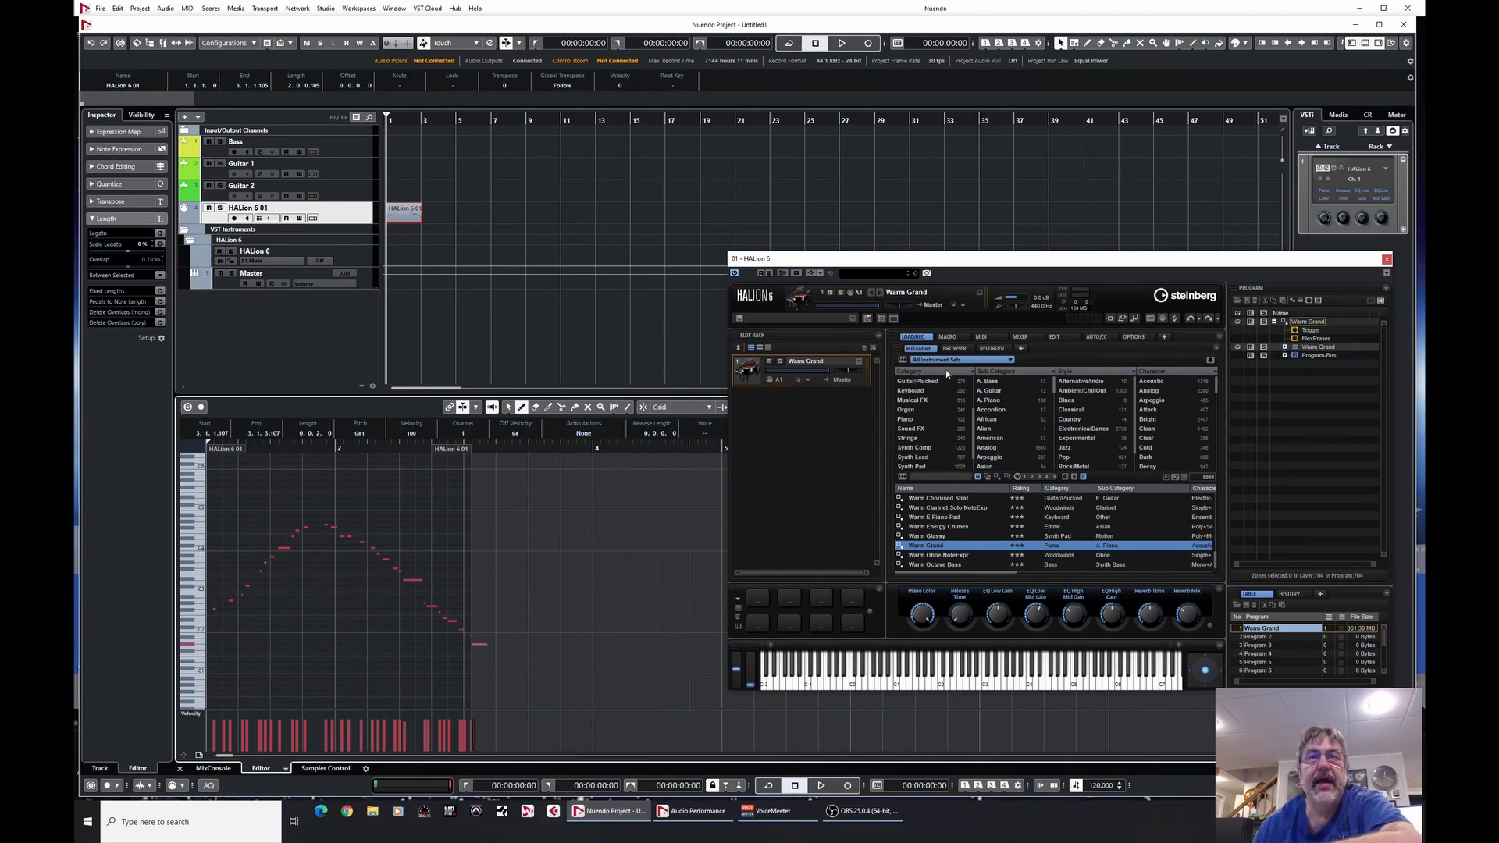
Step: Filter HALion's MediaBay to Organ and load Vintage Arch into Slot Rack slot 2
{"action": "left_click", "coordinate": [909, 409]}
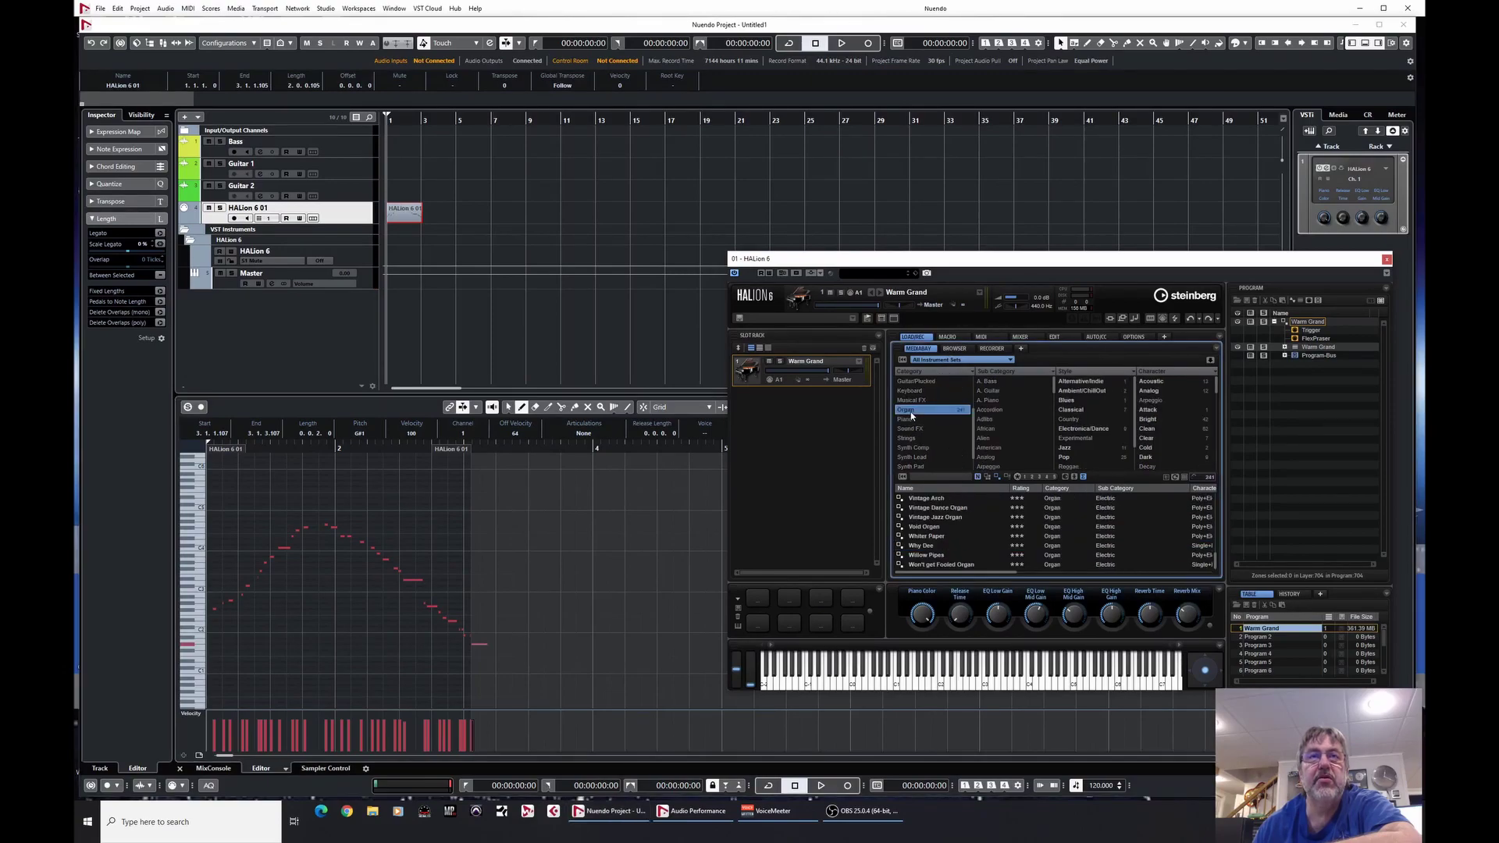
{"action": "left_click_drag", "start_coordinate": [927, 498], "coordinate": [849, 497]}
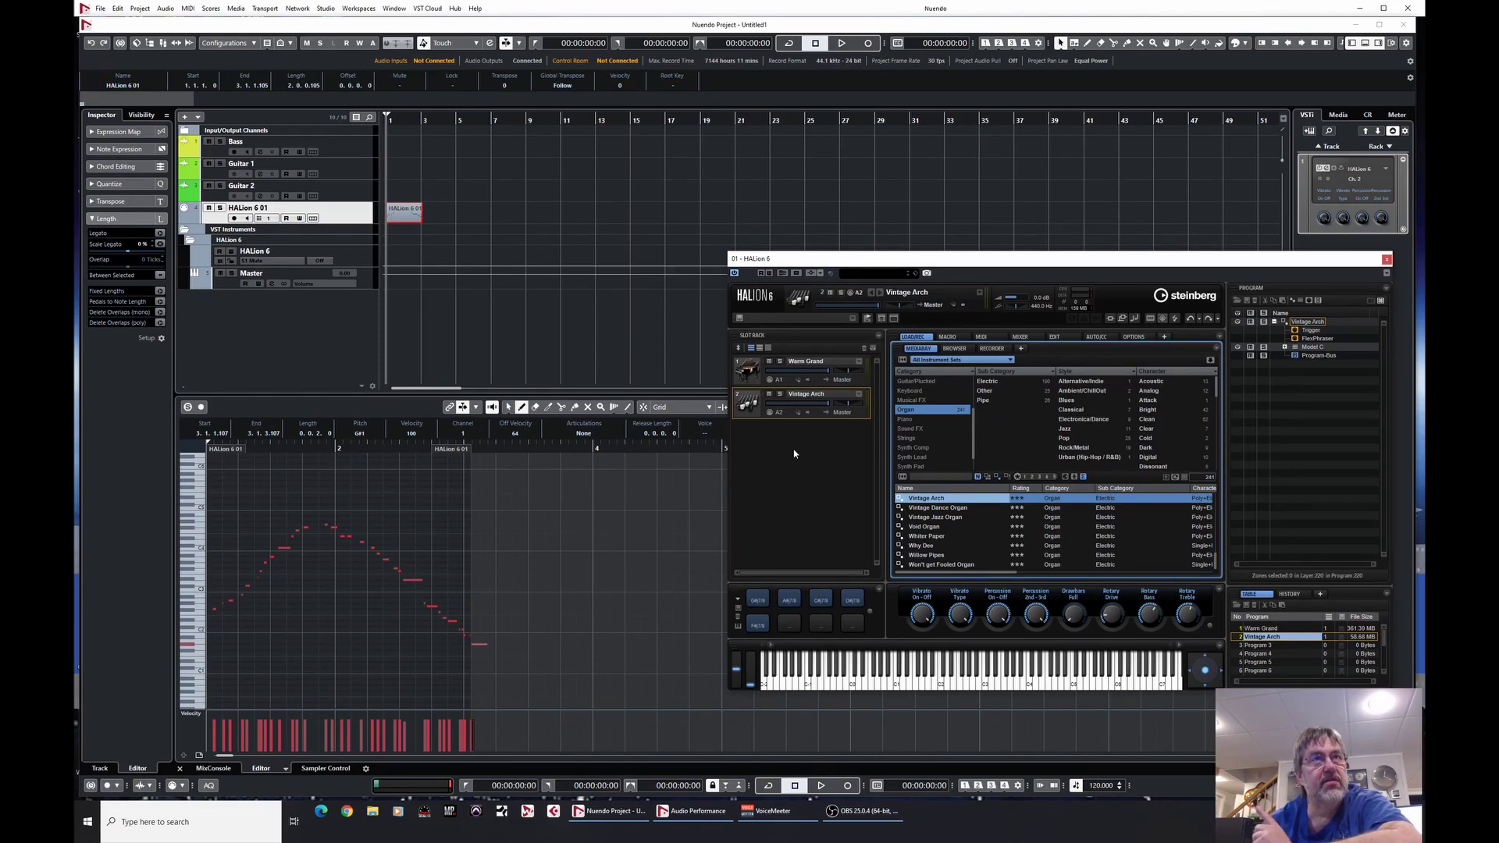
Step: Add a MIDI track from the track list context menu and name it MIDI2
{"action": "right_click", "coordinate": [349, 219]}
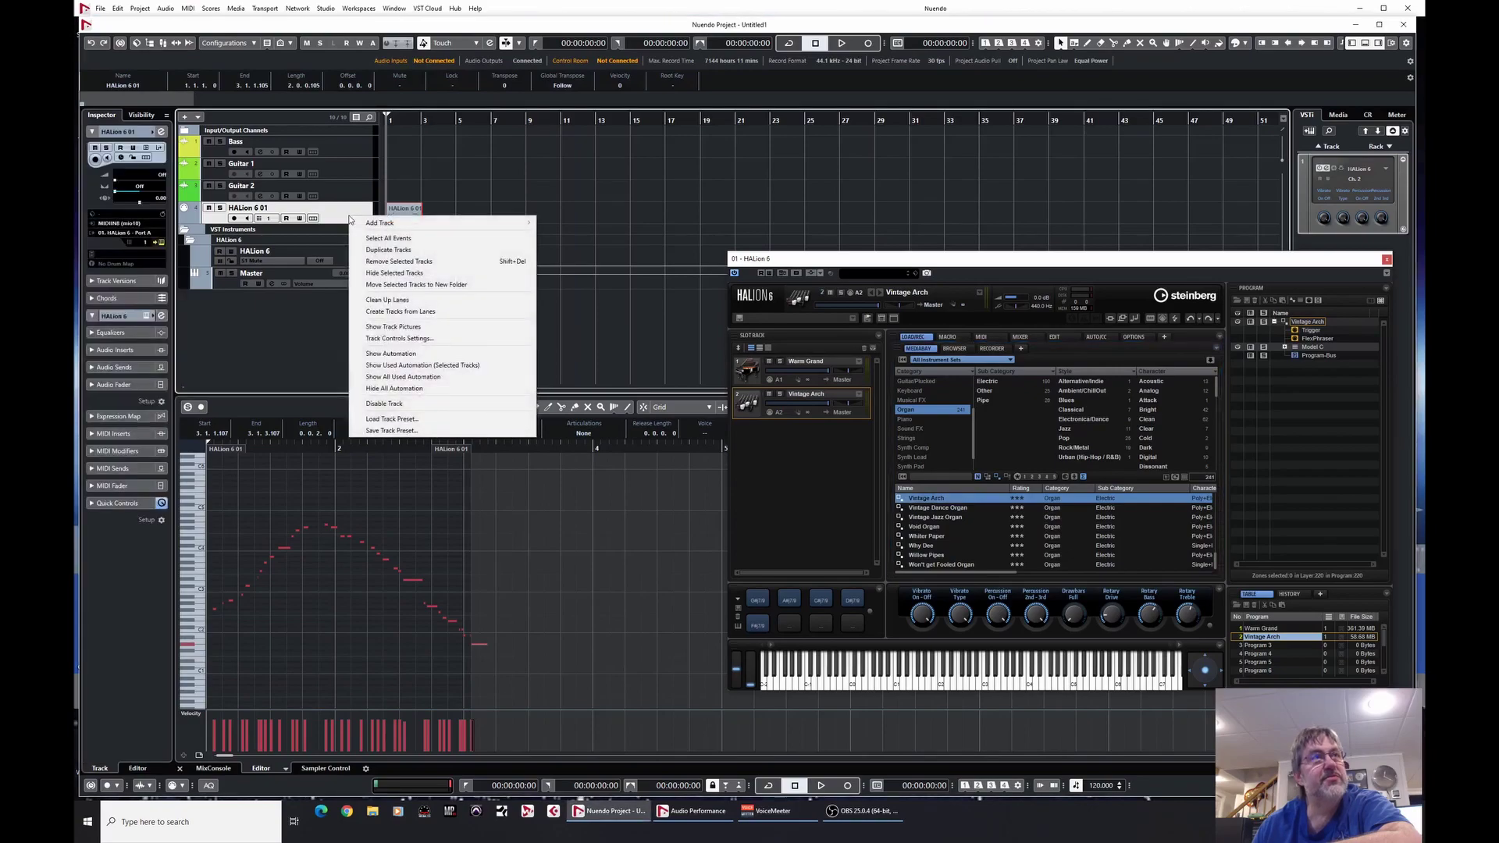
{"action": "mouse_move", "coordinate": [481, 224]}
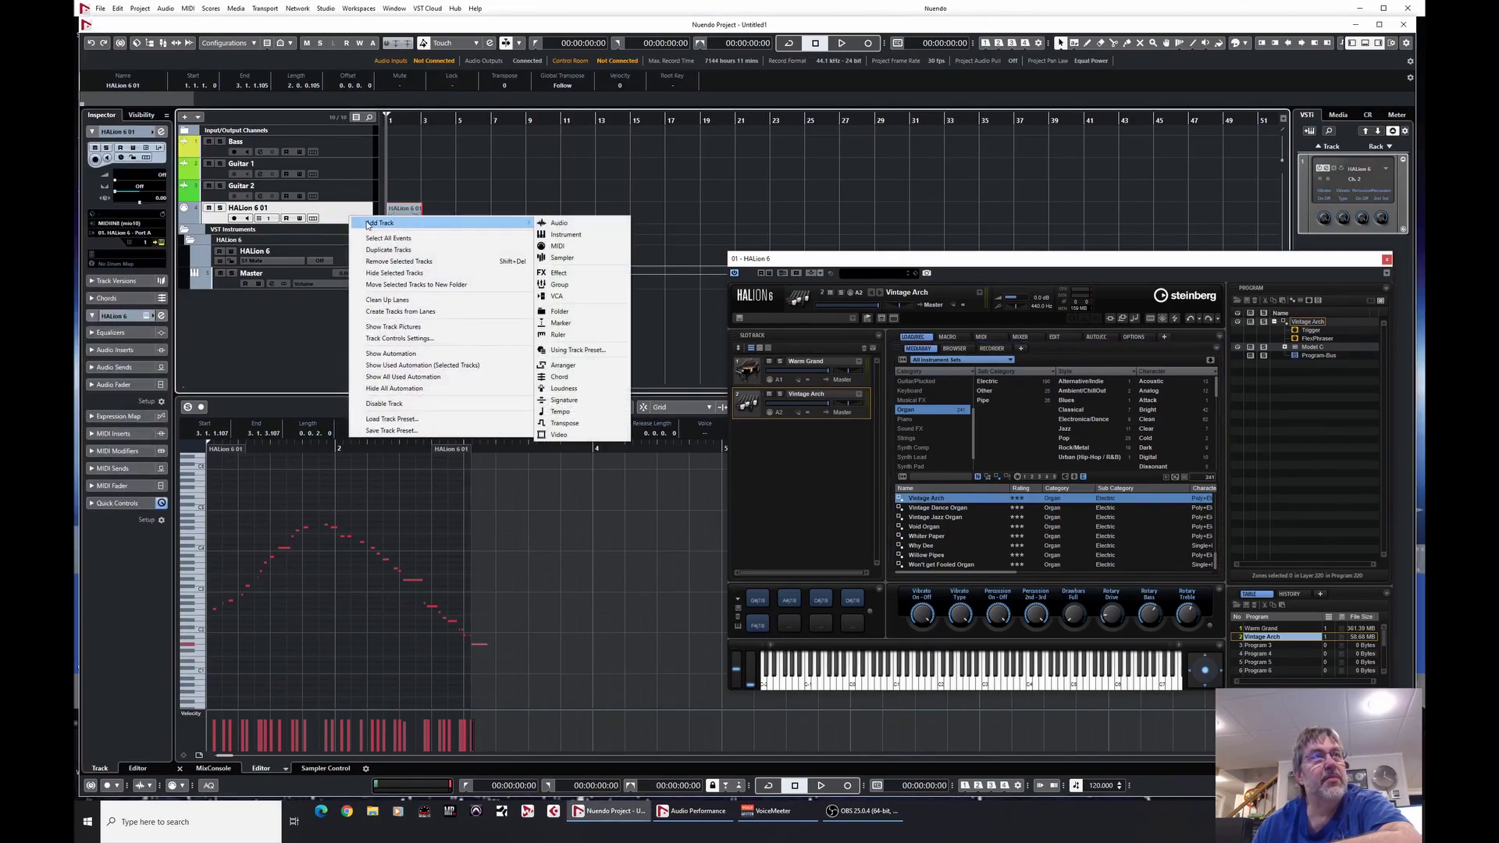
{"action": "left_click", "coordinate": [558, 246]}
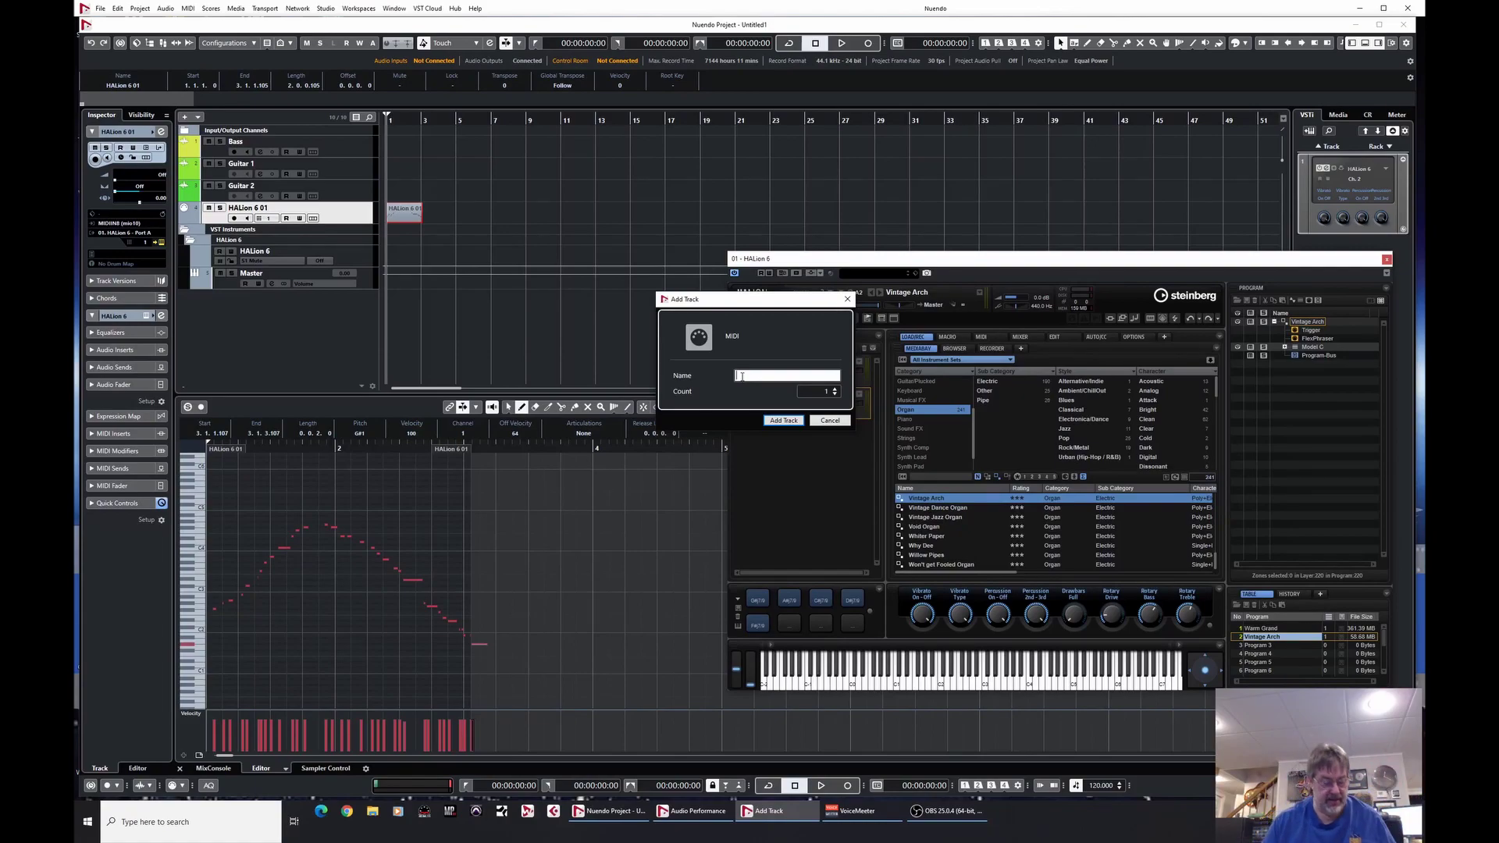
{"action": "type", "text": "M"}
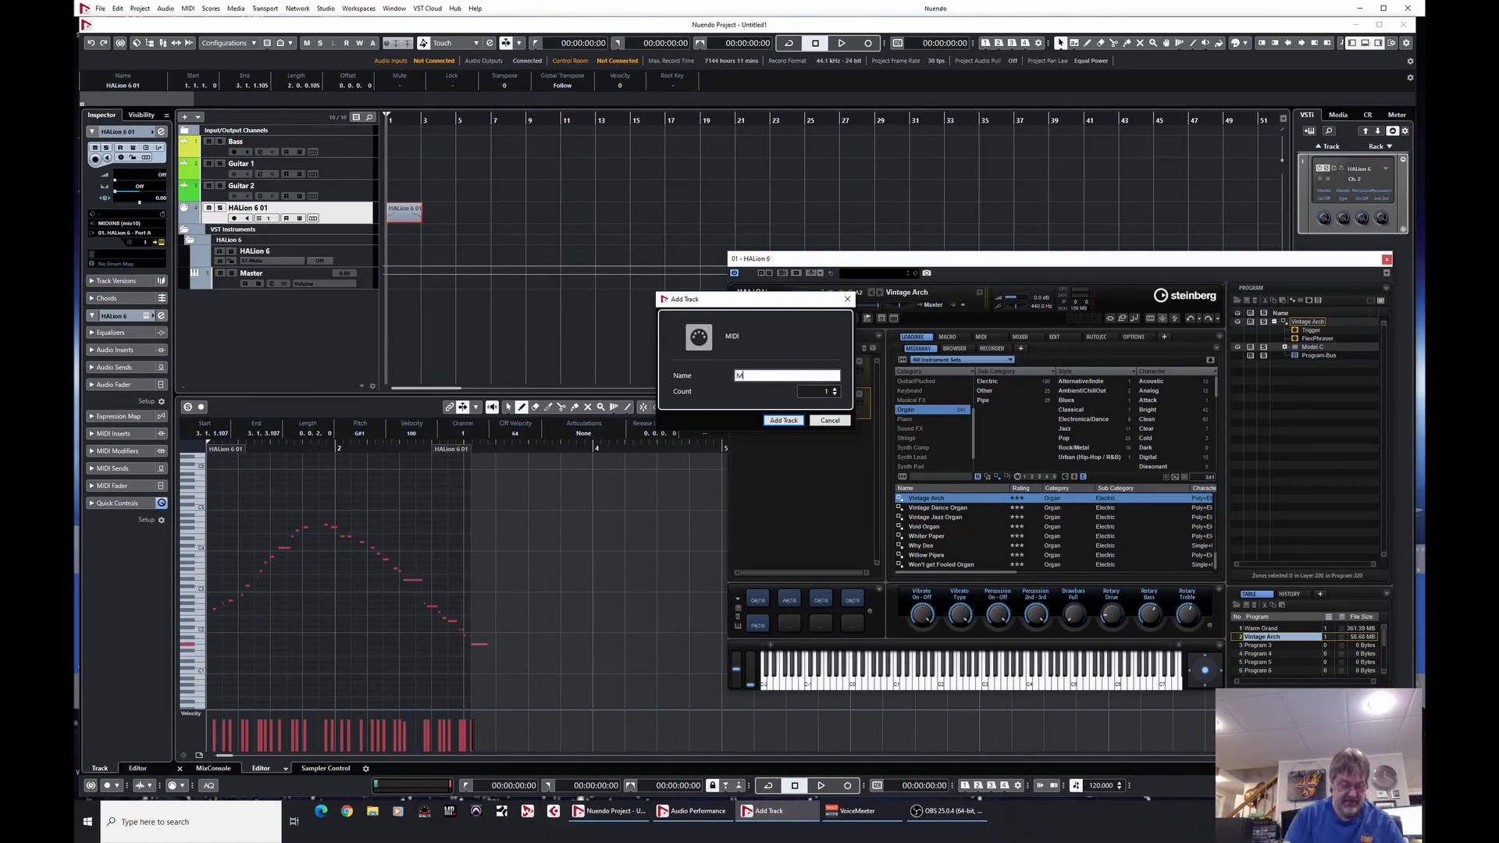
{"action": "type", "text": "IDI2"}
{"action": "key", "text": "Return"}
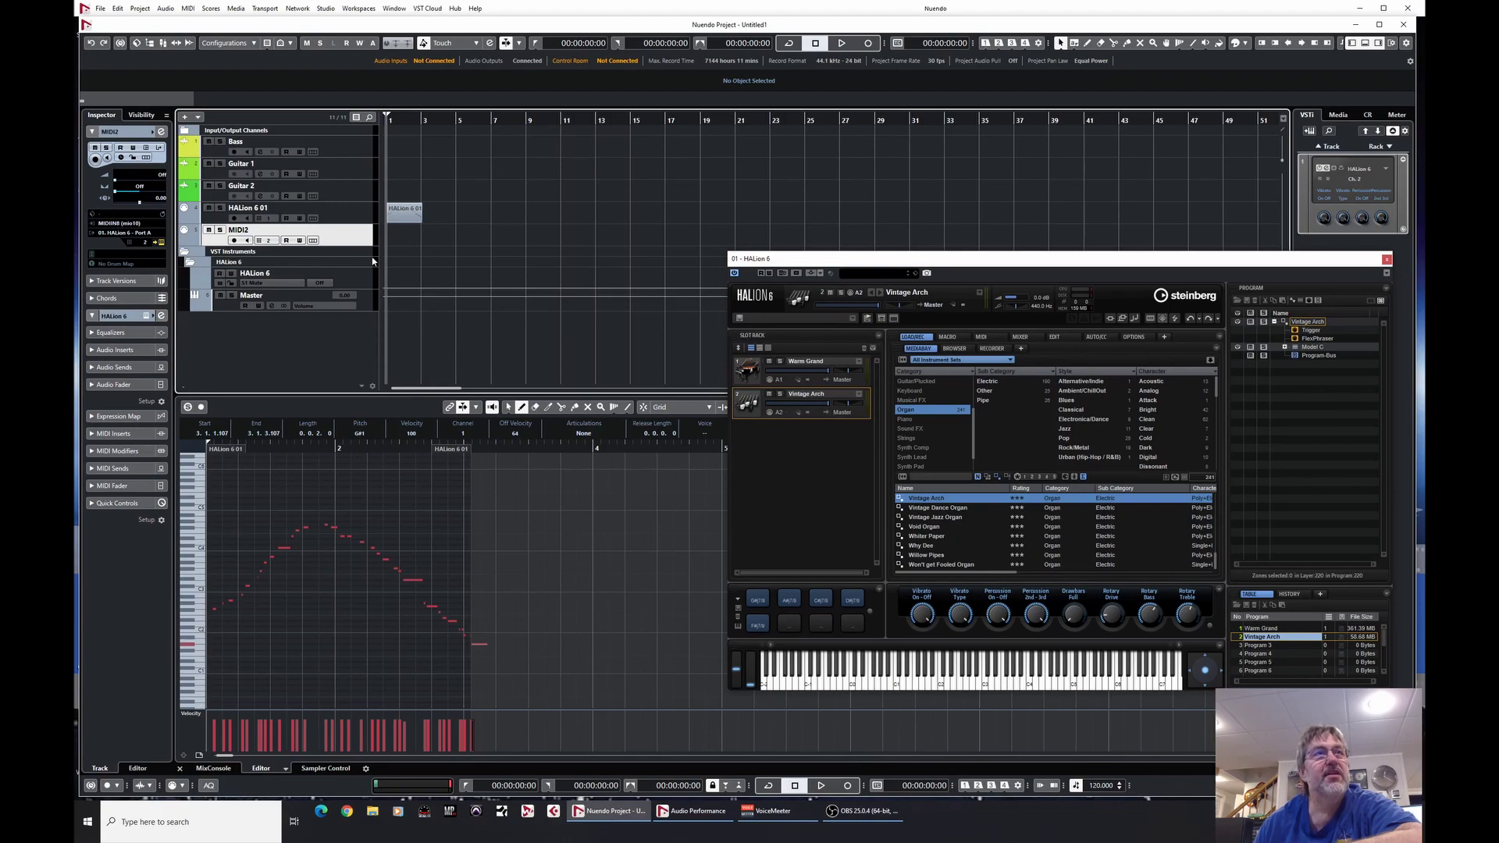
Step: Draw a part on MIDI2 spanning bars 1 to 3 and open it in the Key Editor
{"action": "key", "text": "8"}
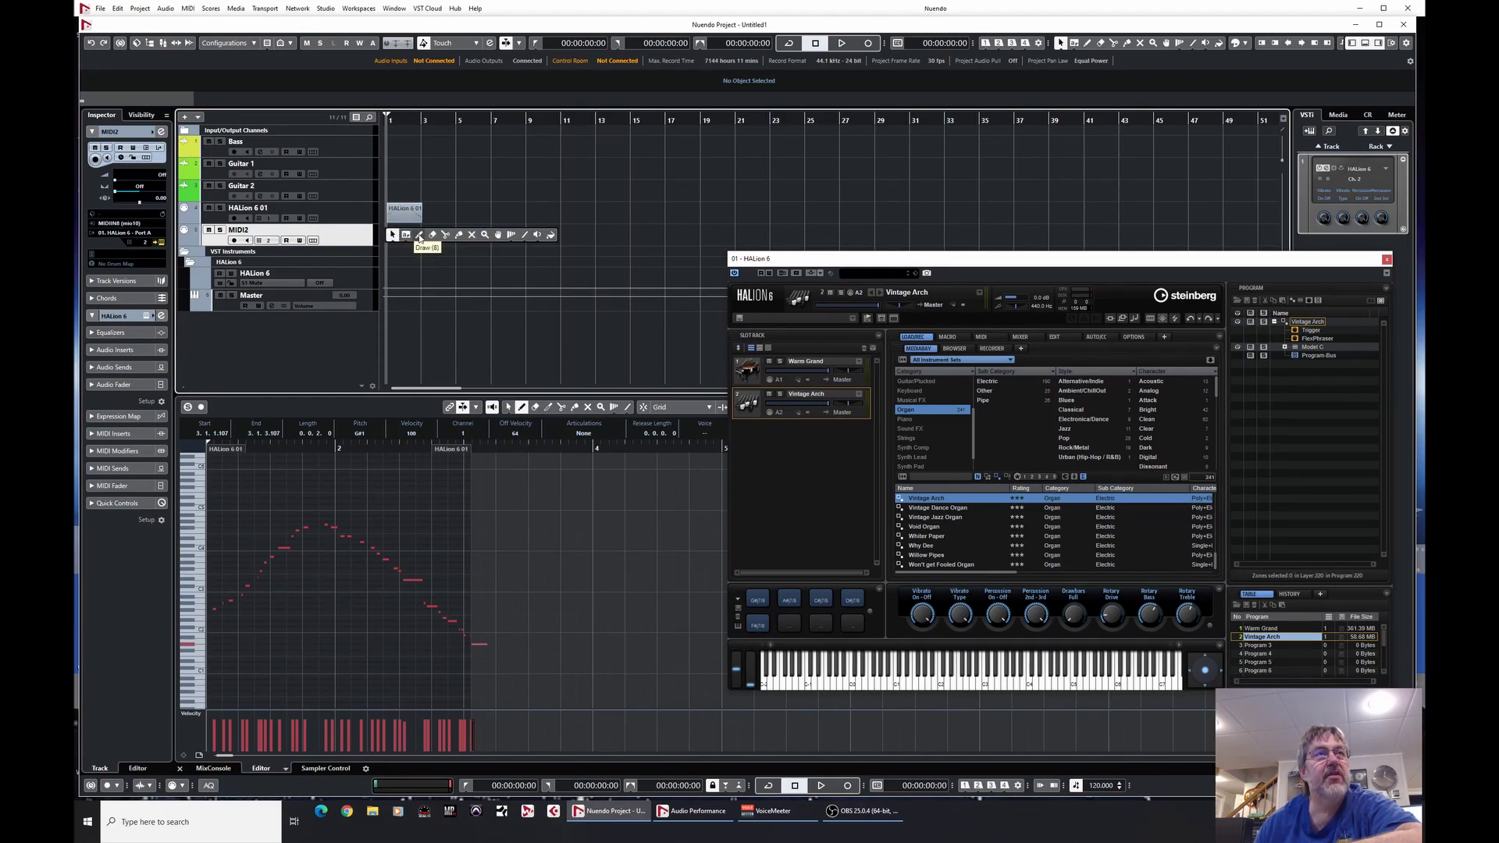
{"action": "left_click_drag", "start_coordinate": [393, 232], "coordinate": [422, 233]}
{"action": "key", "text": "1"}
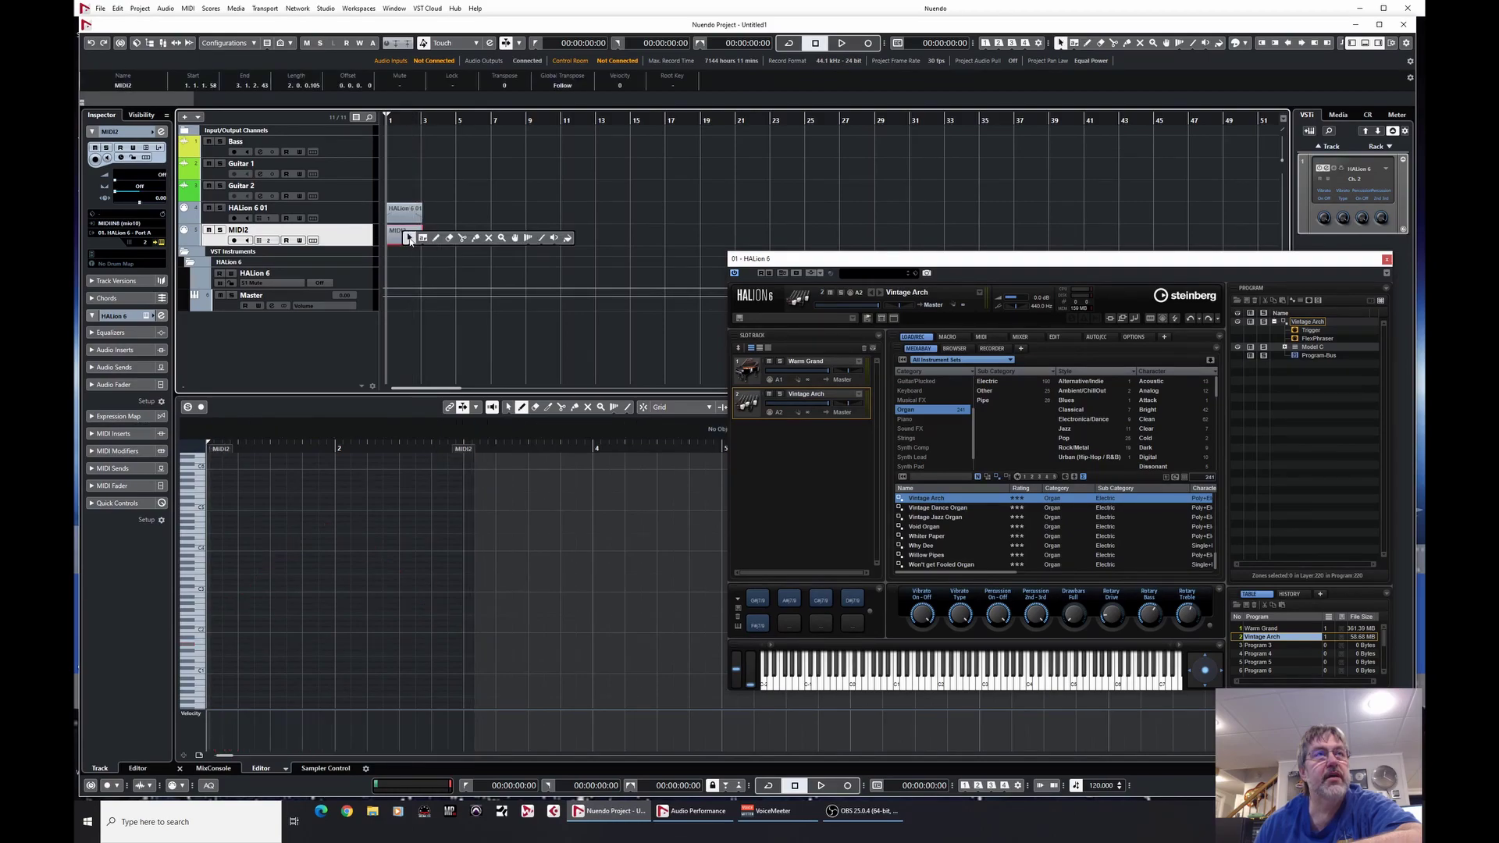
{"action": "double_click", "coordinate": [405, 241]}
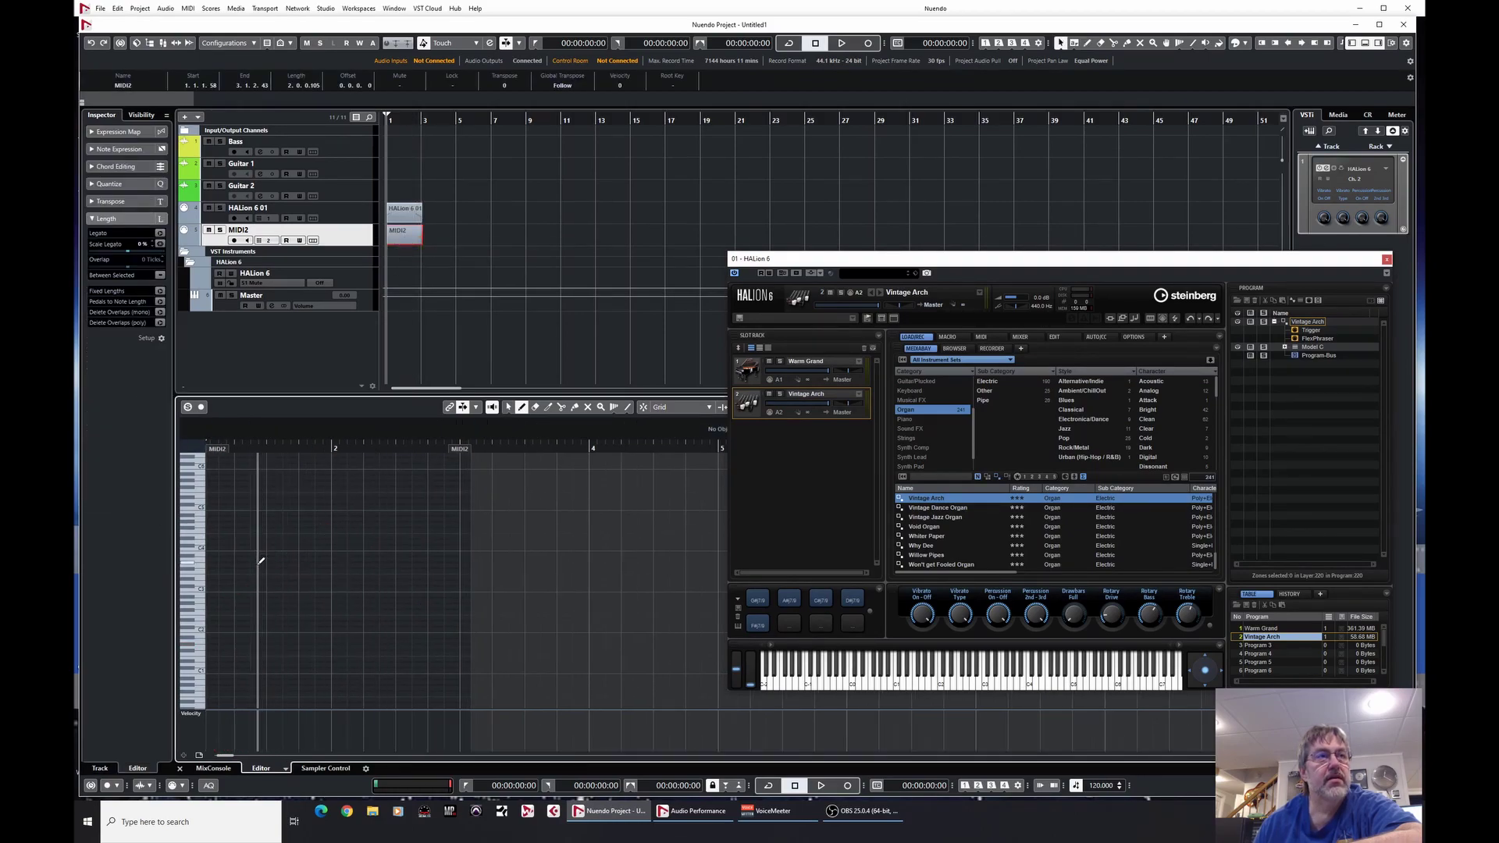
Step: Draw a descending note line ending in a long held note, then play it back and stop
{"action": "mouse_move", "coordinate": [215, 515]}
{"action": "left_mouse_down"}
{"action": "mouse_move", "coordinate": [323, 600]}
{"action": "mouse_move", "coordinate": [330, 575]}
{"action": "mouse_move", "coordinate": [418, 553]}
{"action": "mouse_move", "coordinate": [450, 577]}
{"action": "mouse_move", "coordinate": [472, 555]}
{"action": "mouse_move", "coordinate": [455, 591]}
{"action": "left_mouse_up"}
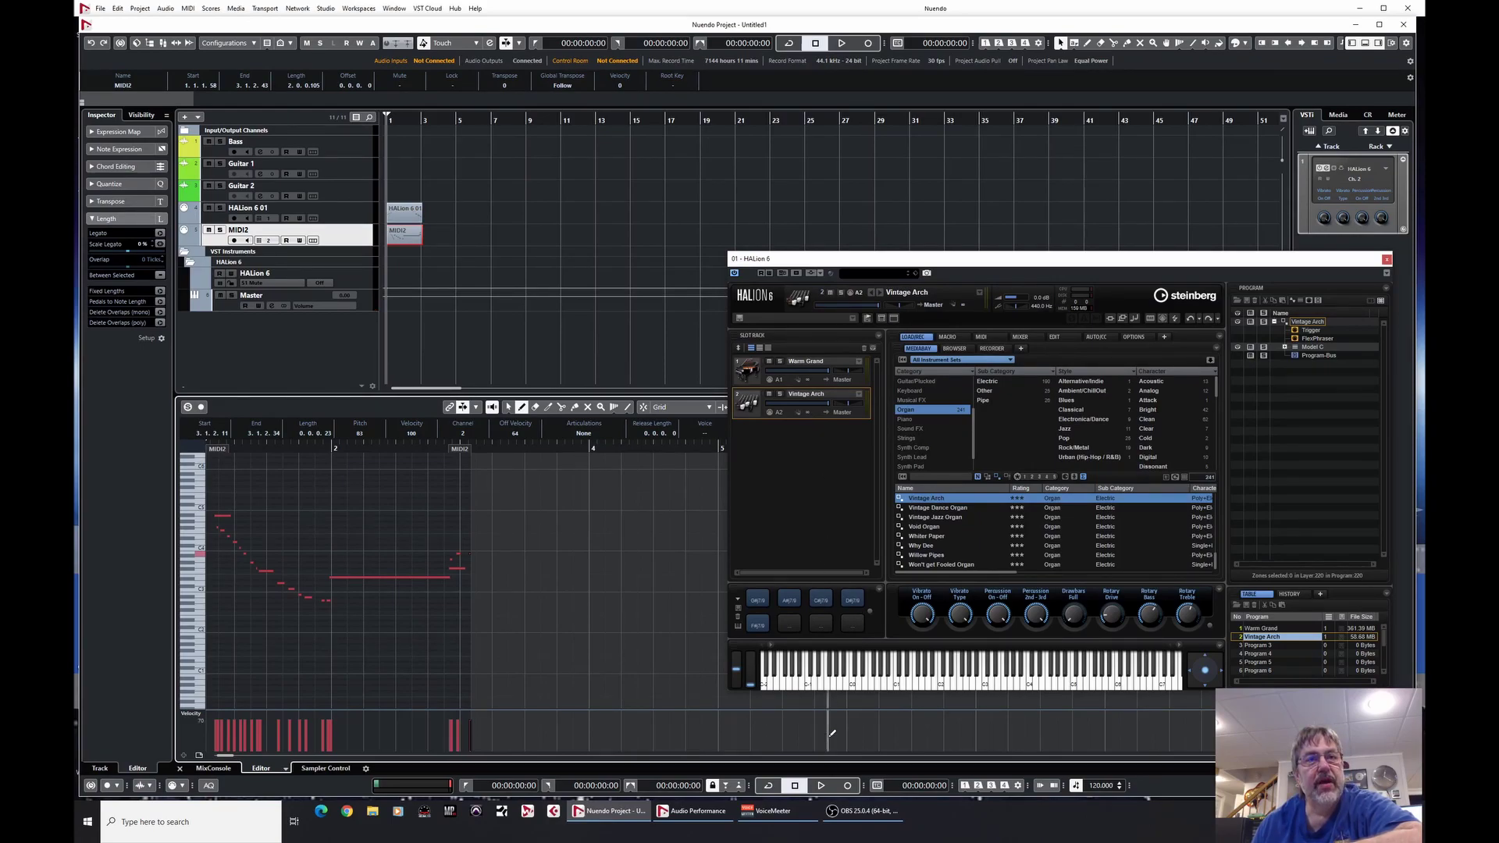
{"action": "left_click", "coordinate": [822, 785]}
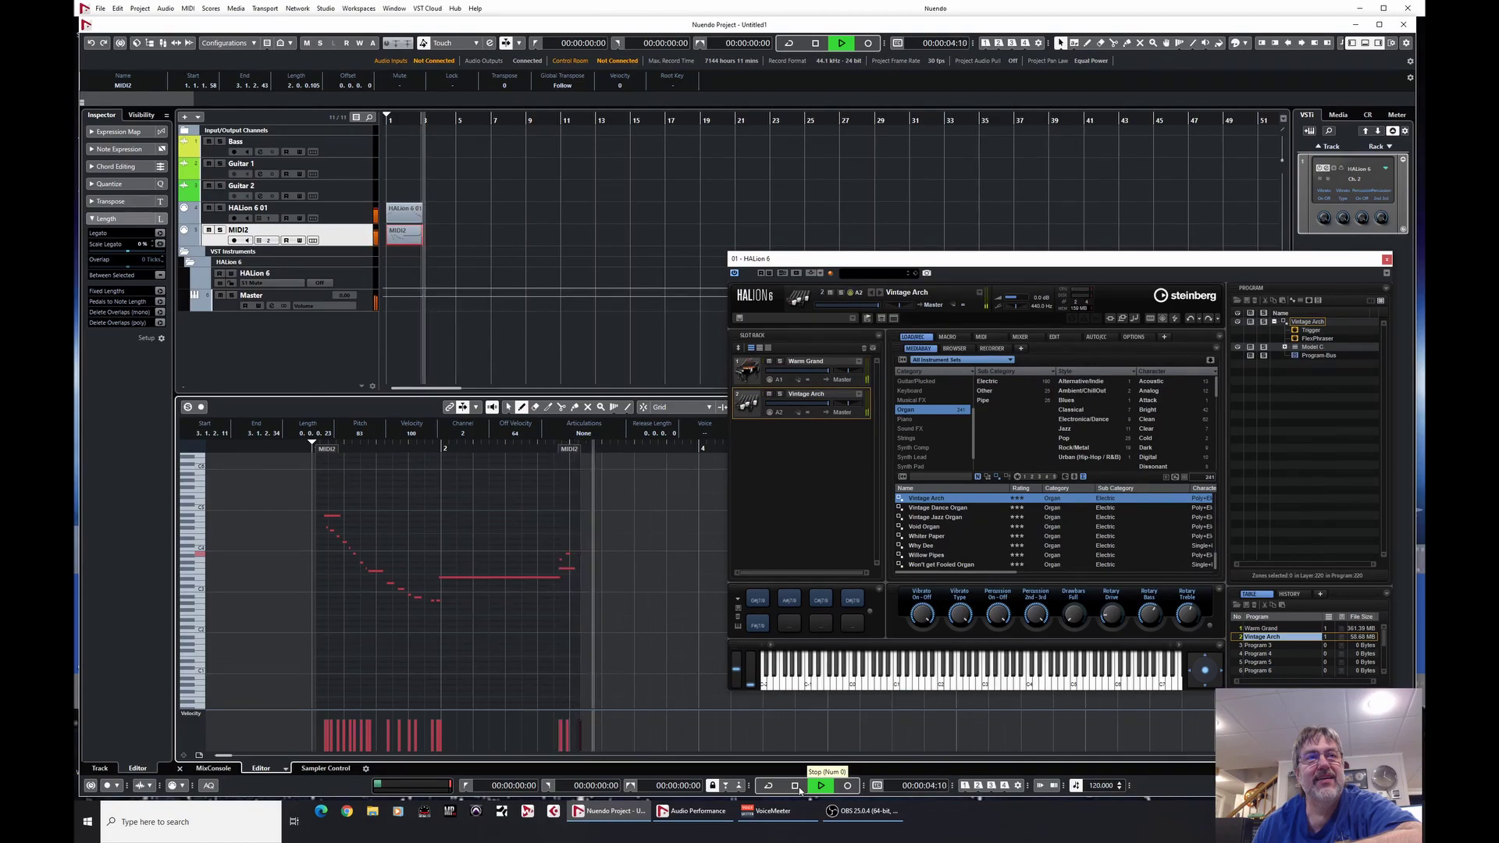
{"action": "left_click", "coordinate": [795, 786]}
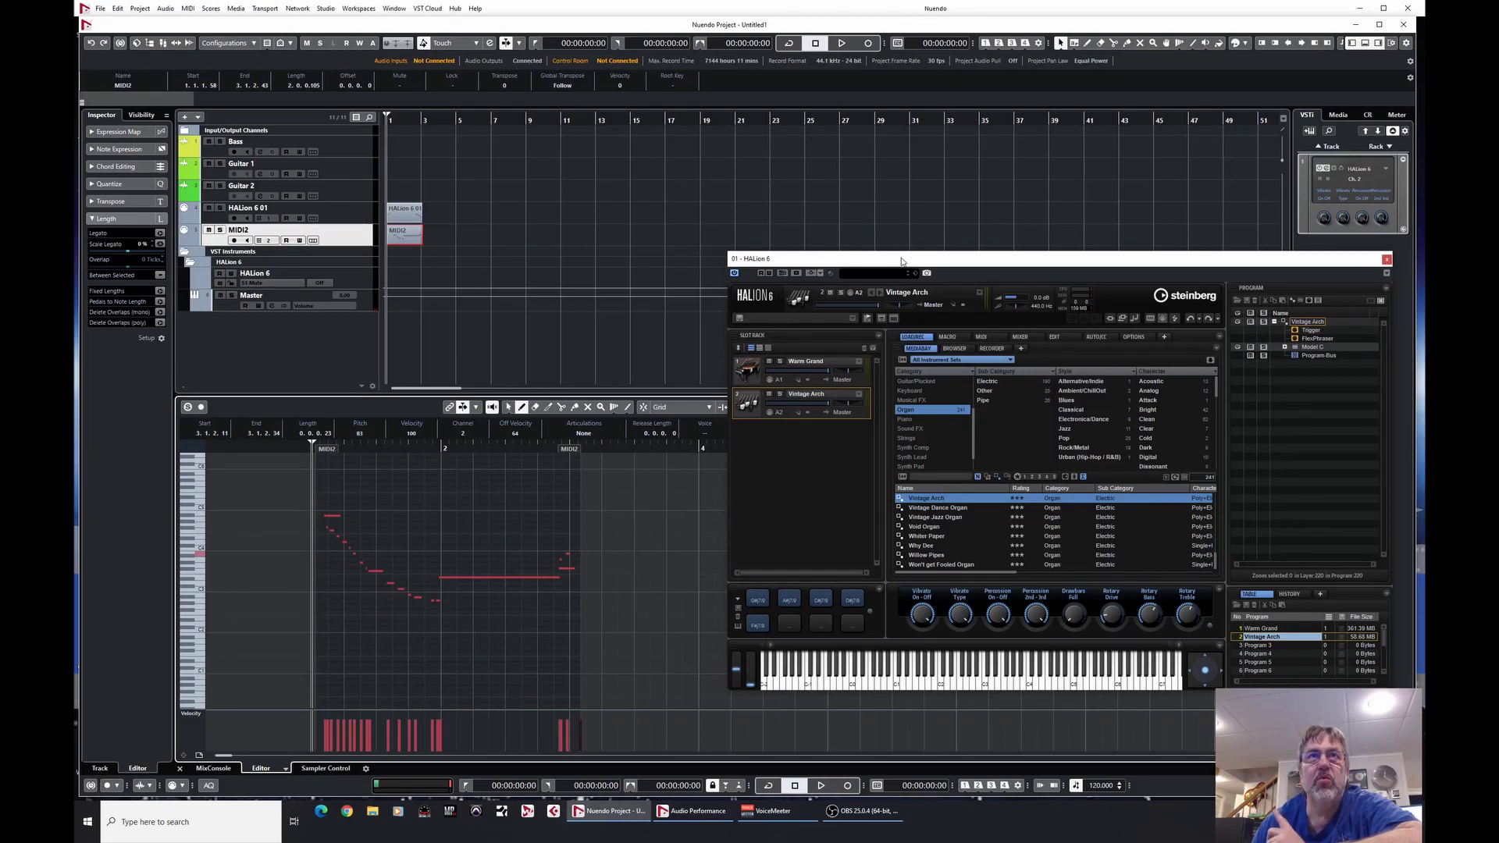
Step: Nudge the HALion 6 window left and select HALion 6 01 and MIDI2 to check their sounds
{"action": "left_click_drag", "start_coordinate": [899, 255], "coordinate": [852, 264]}
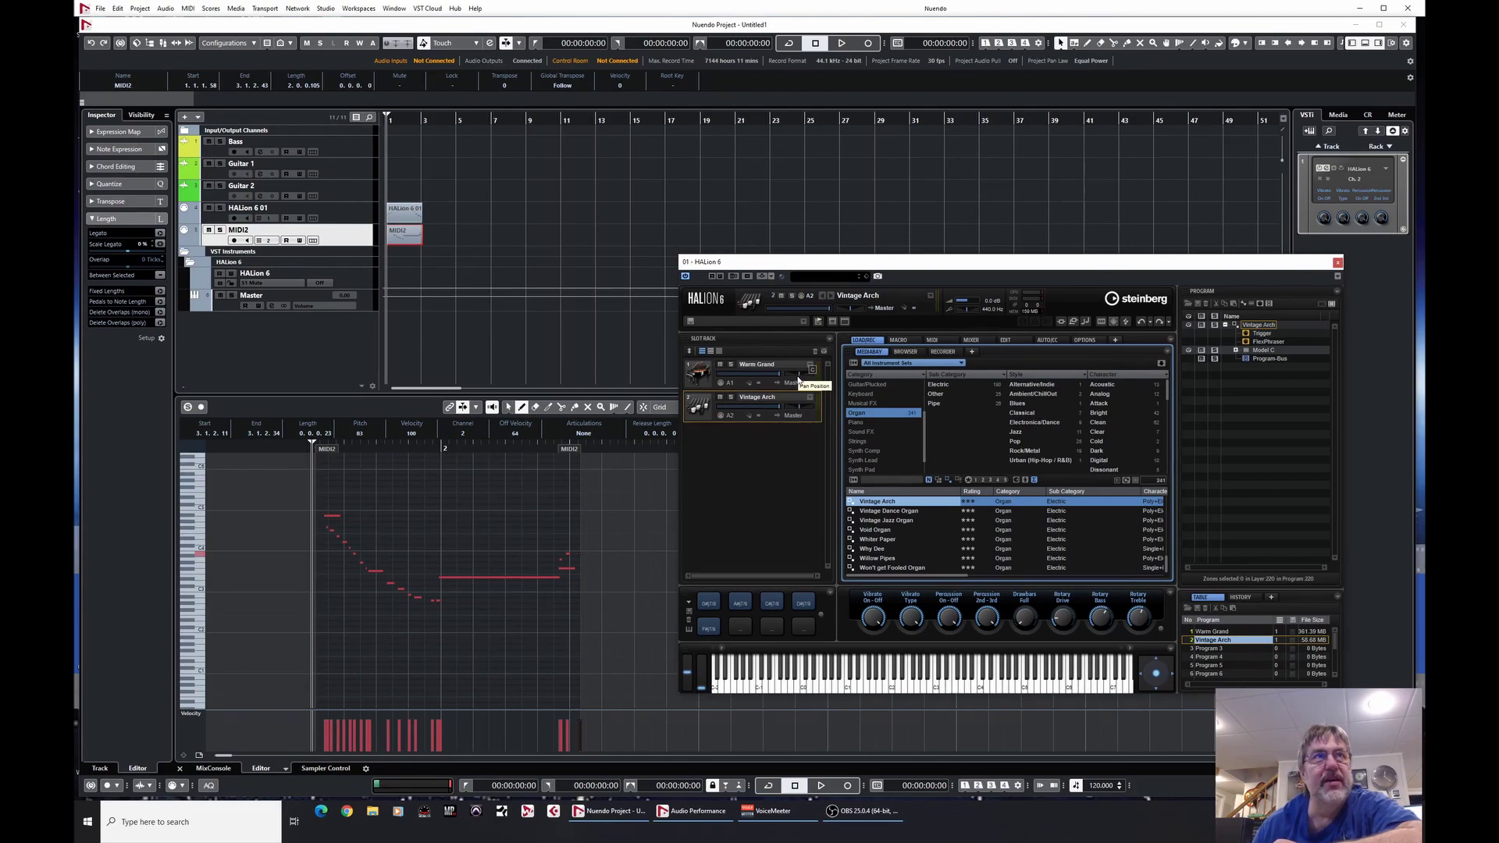
{"action": "left_click", "coordinate": [350, 222]}
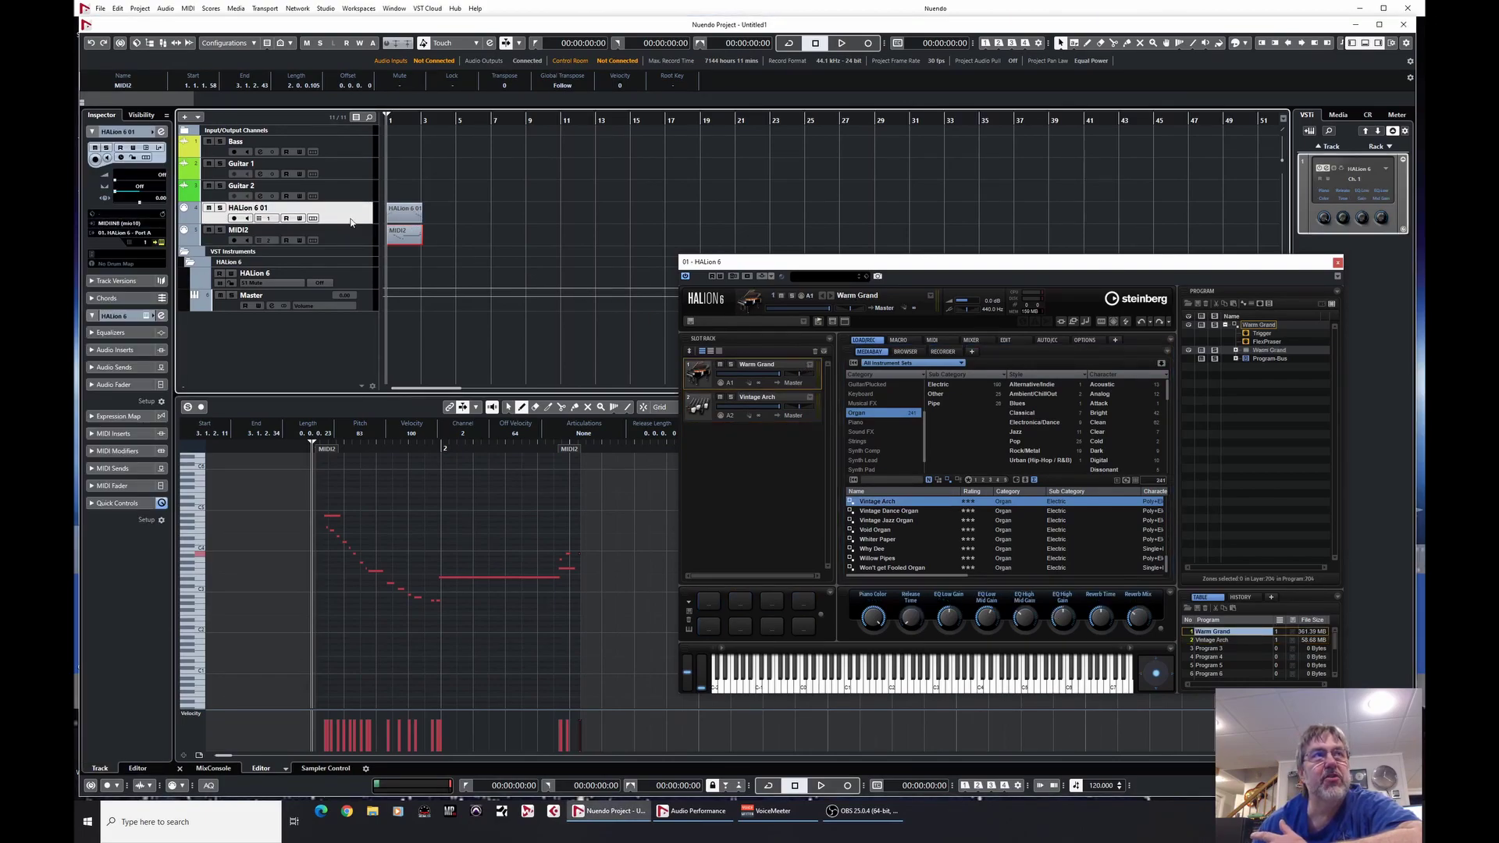
{"action": "left_click", "coordinate": [362, 239]}
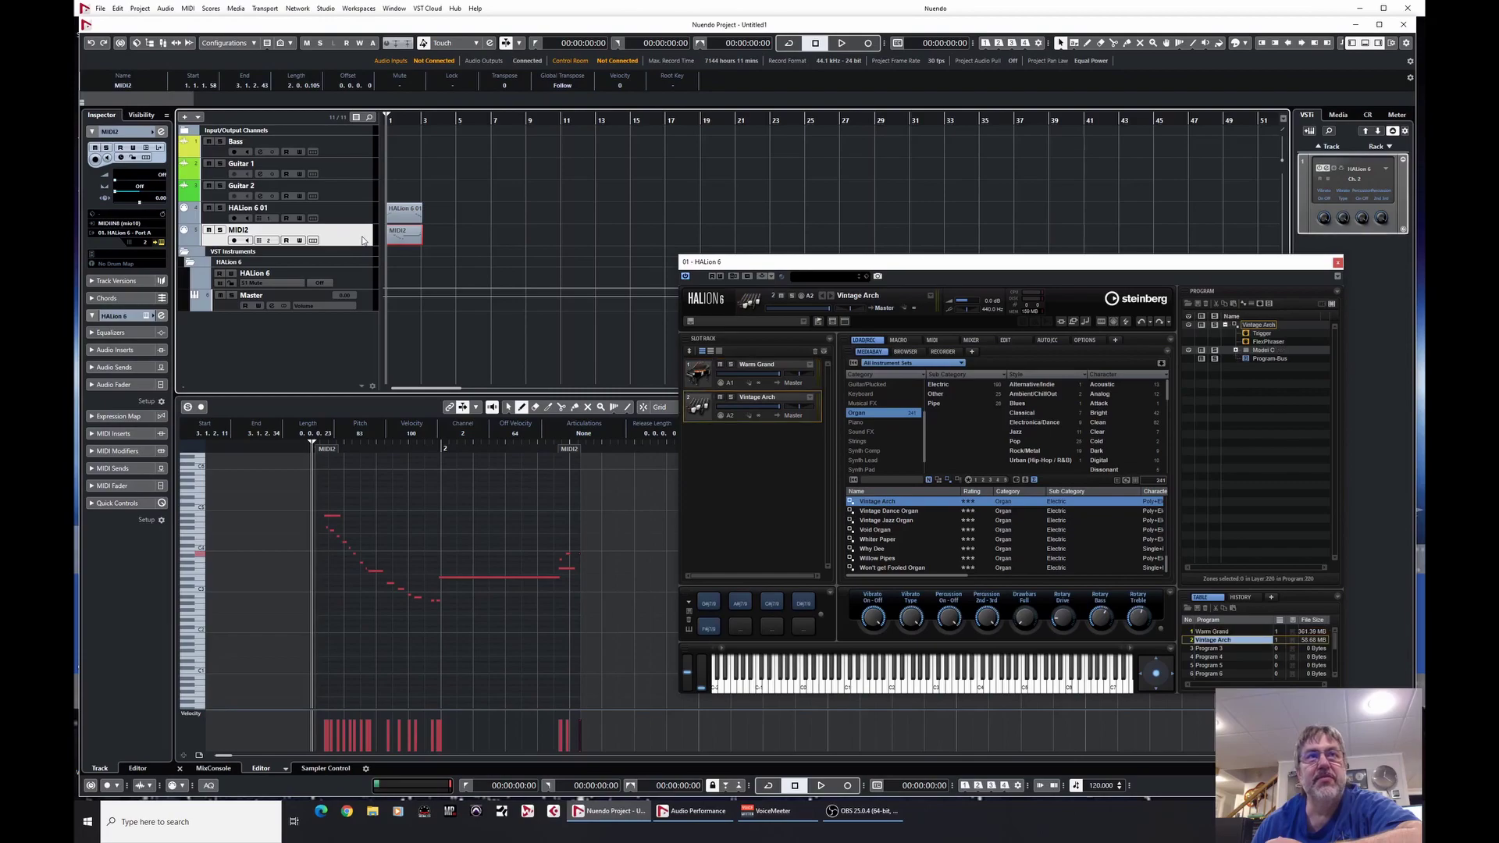